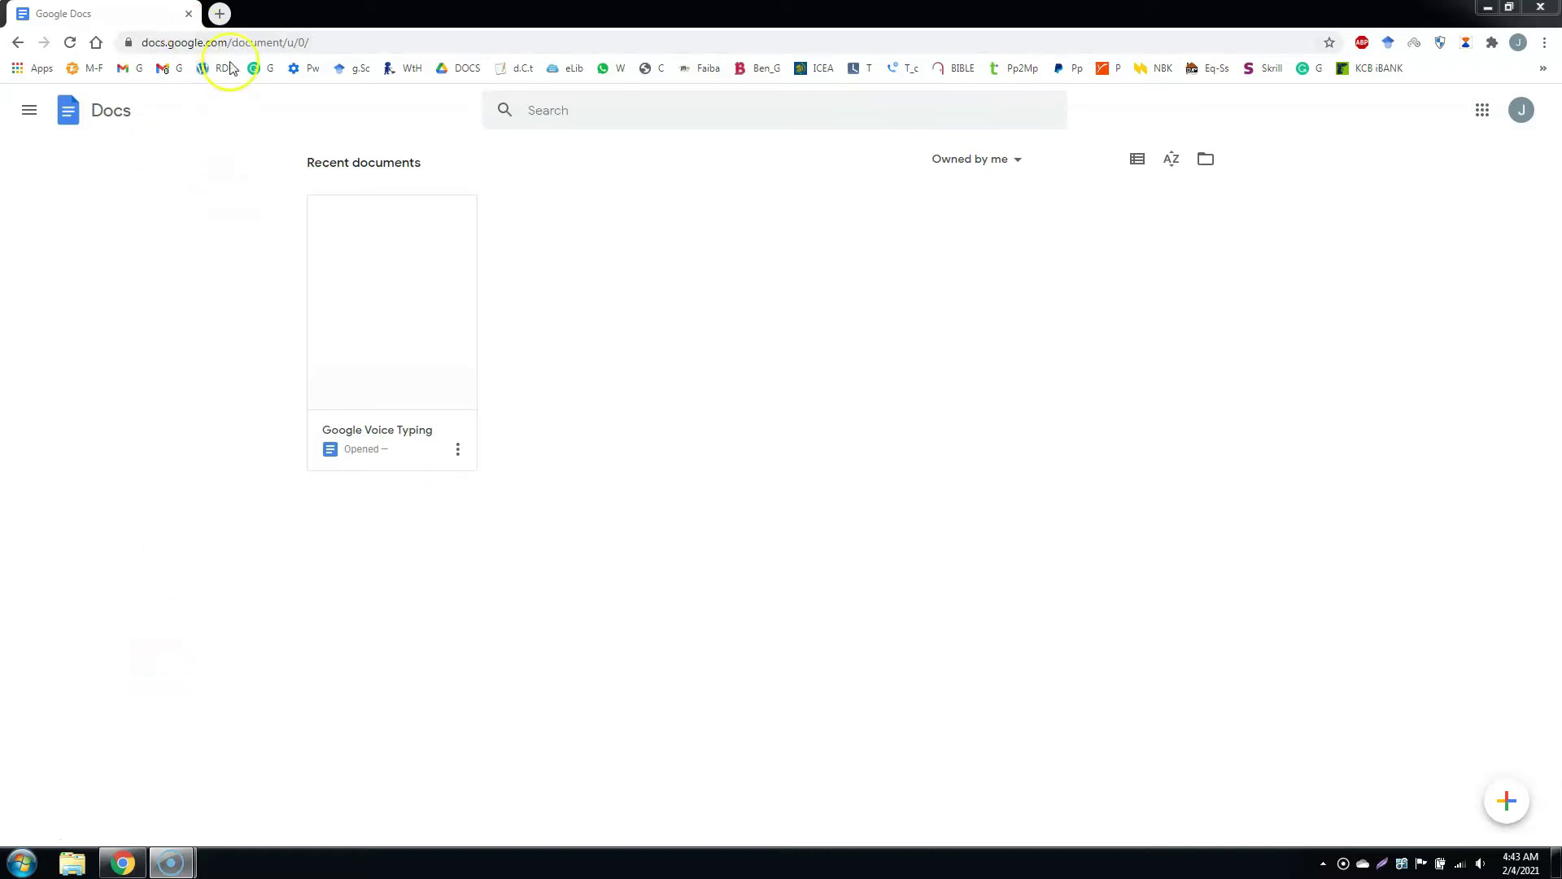
Open docs.google.com in a new browser tab
{"action": "left_click", "coordinate": [218, 13]}
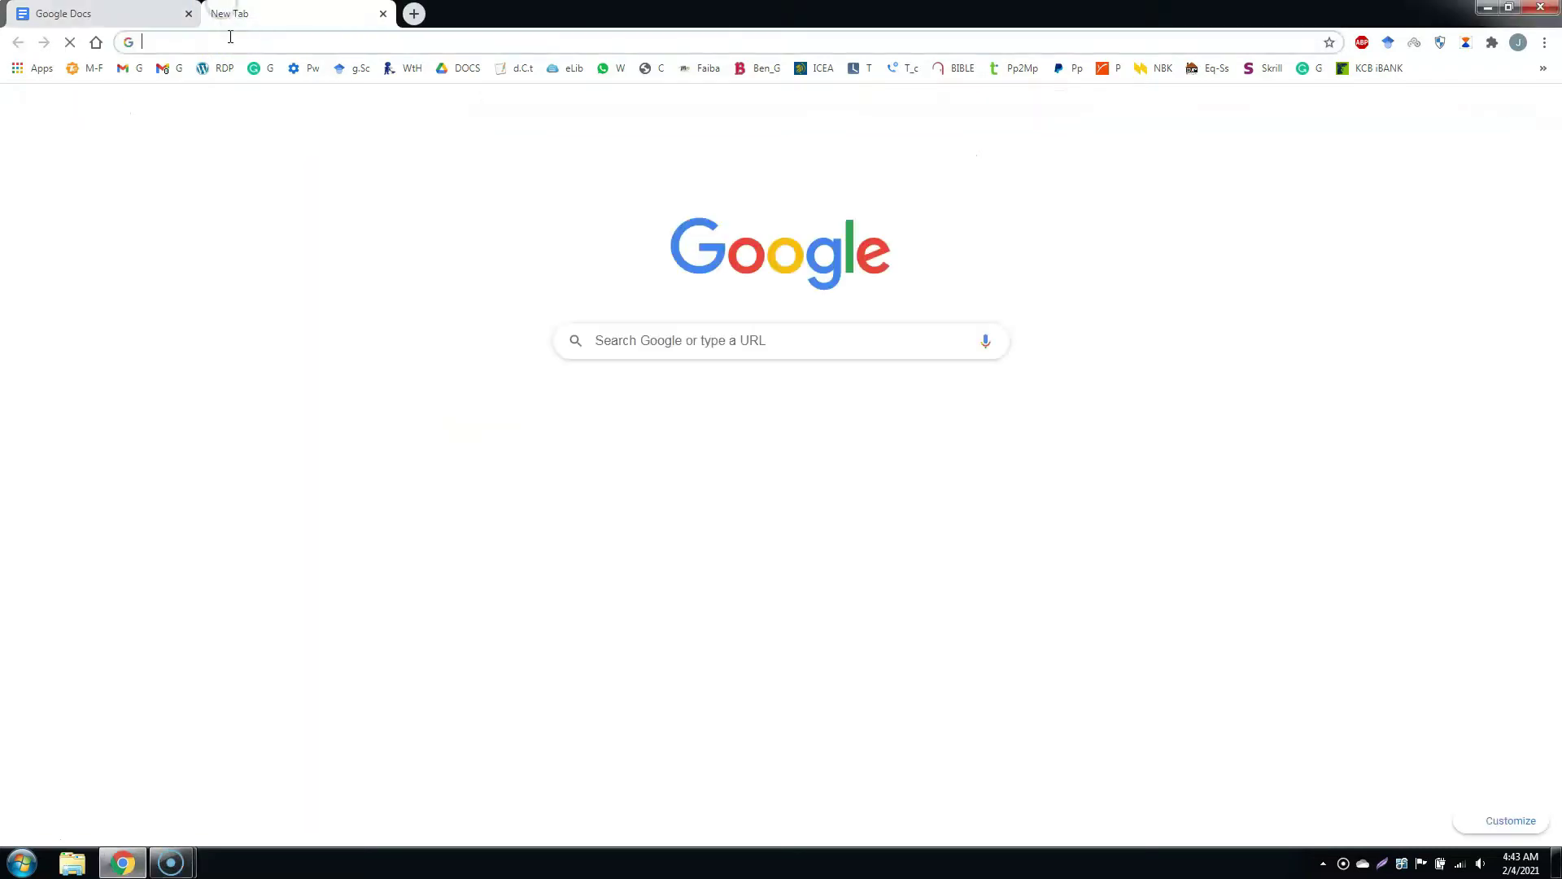
{"action": "left_click", "coordinate": [230, 39]}
{"action": "type", "text": "docs"}
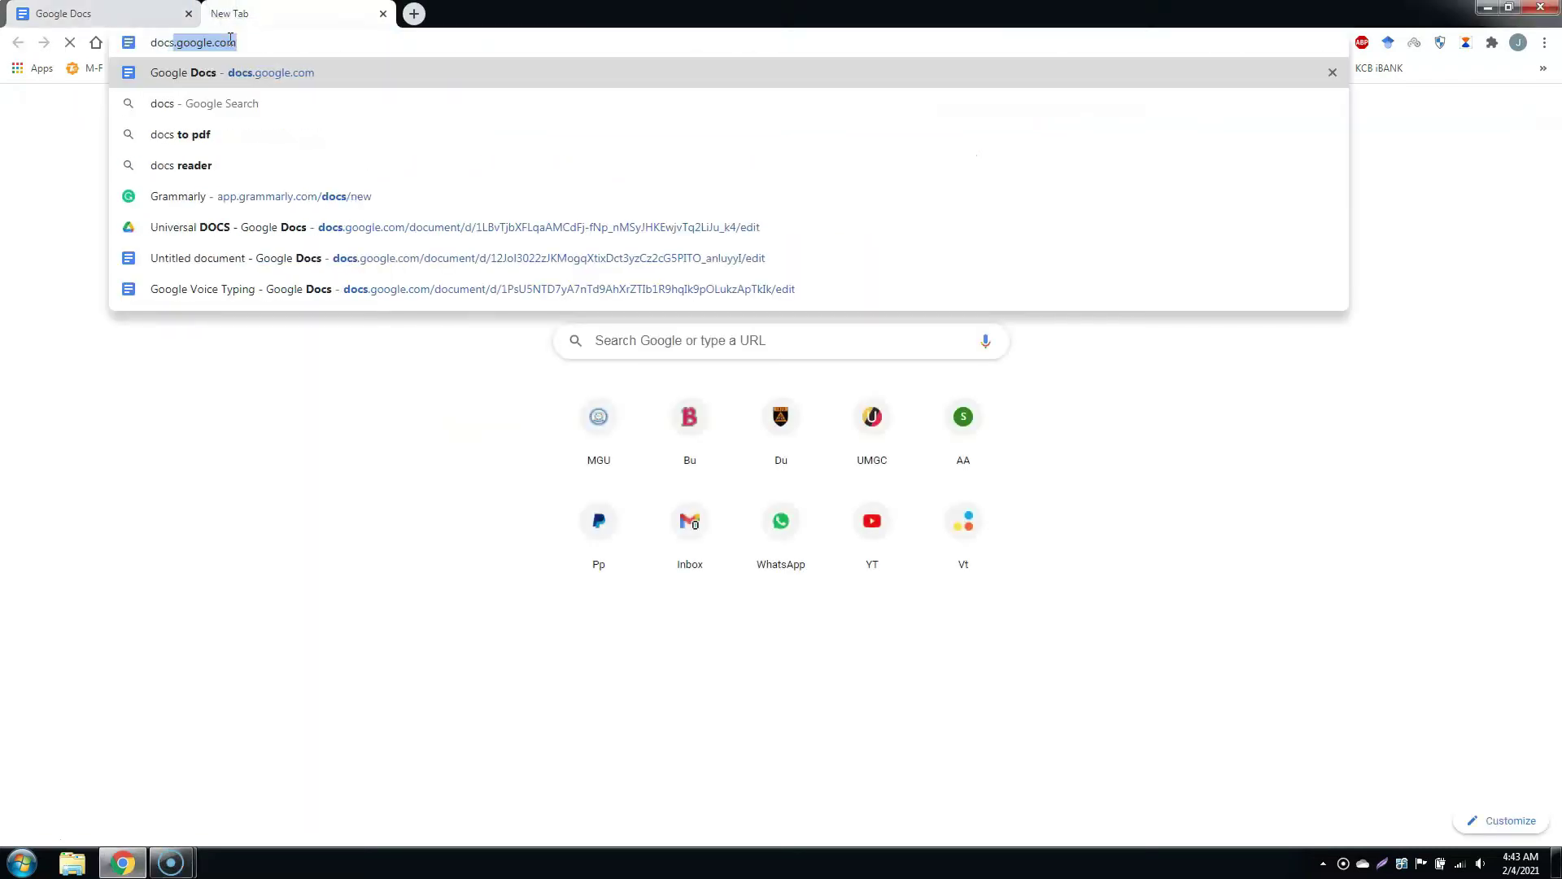
{"action": "key", "text": "Return"}
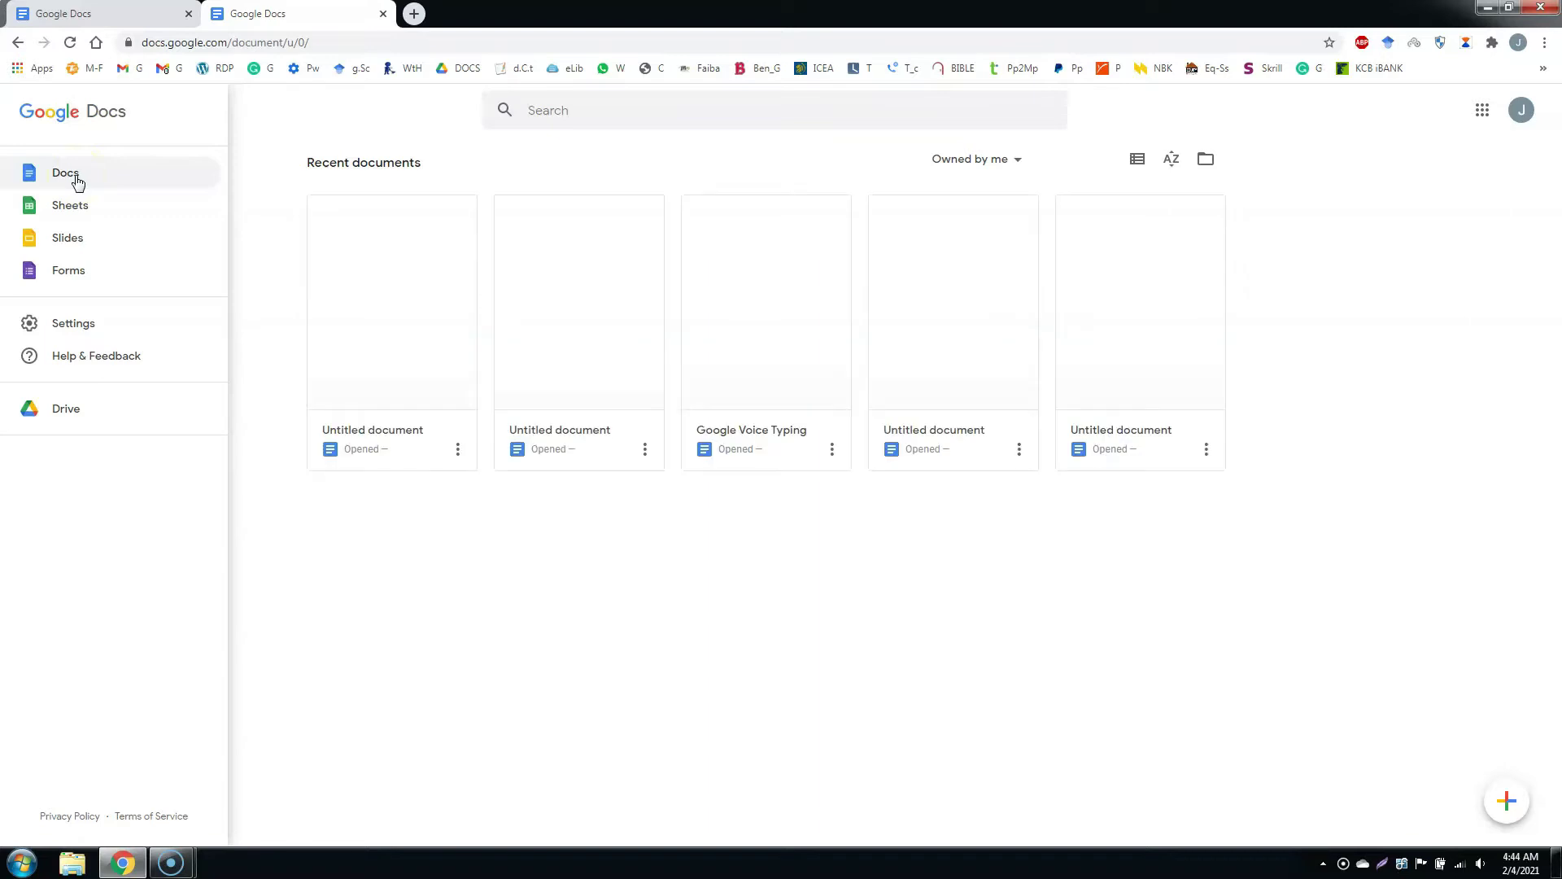
Create a new blank document from the Docs home page and place the cursor in its body
{"action": "left_click", "coordinate": [78, 208]}
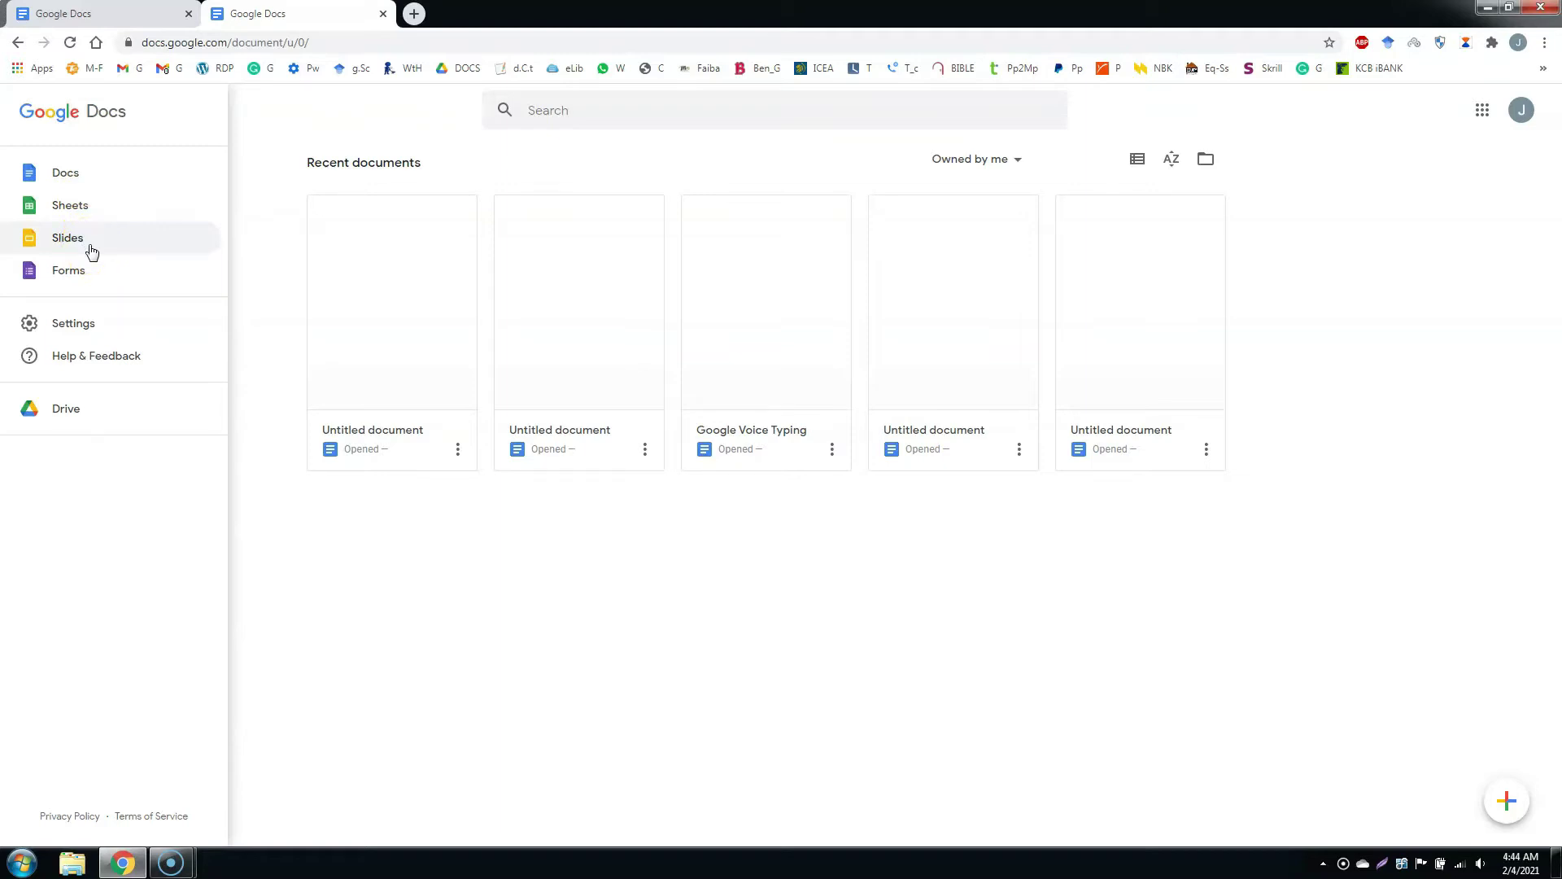
{"action": "left_click", "coordinate": [90, 174]}
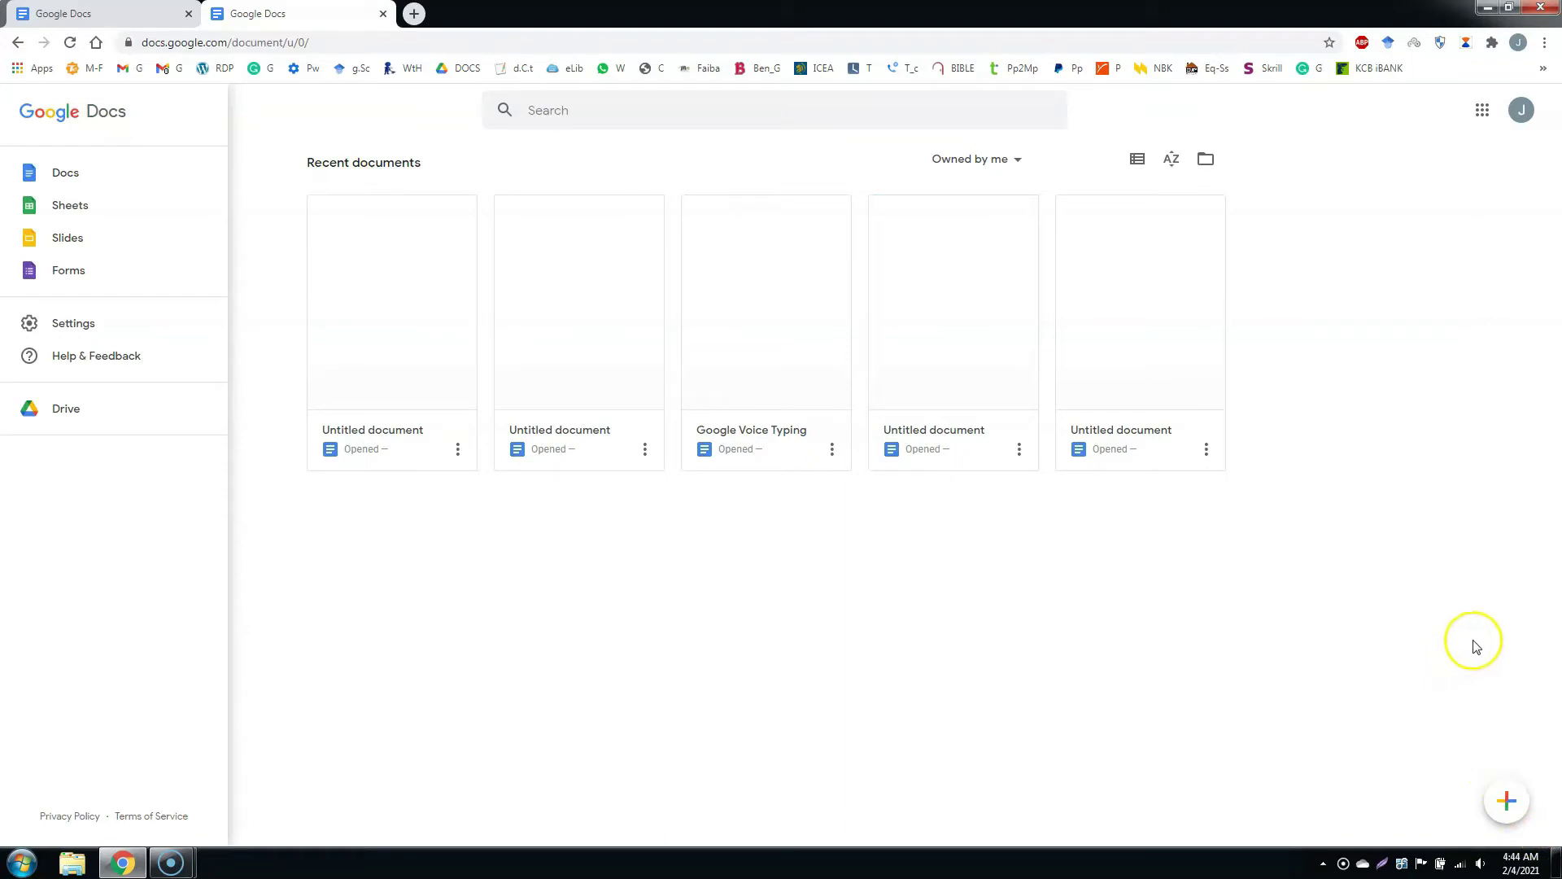
{"action": "left_click", "coordinate": [1506, 805]}
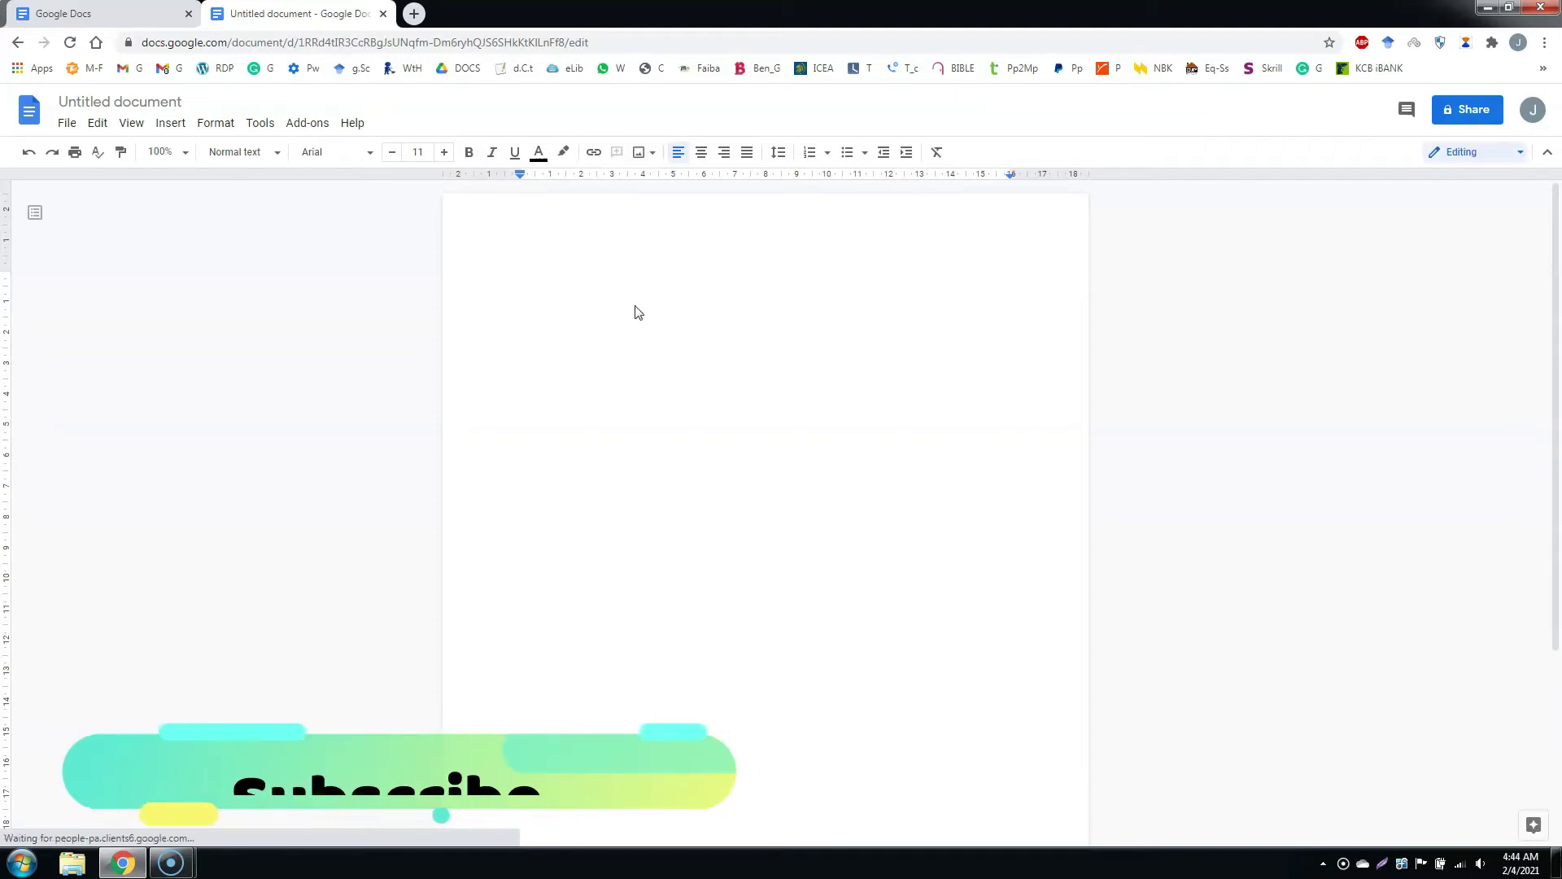
{"action": "left_click", "coordinate": [609, 322]}
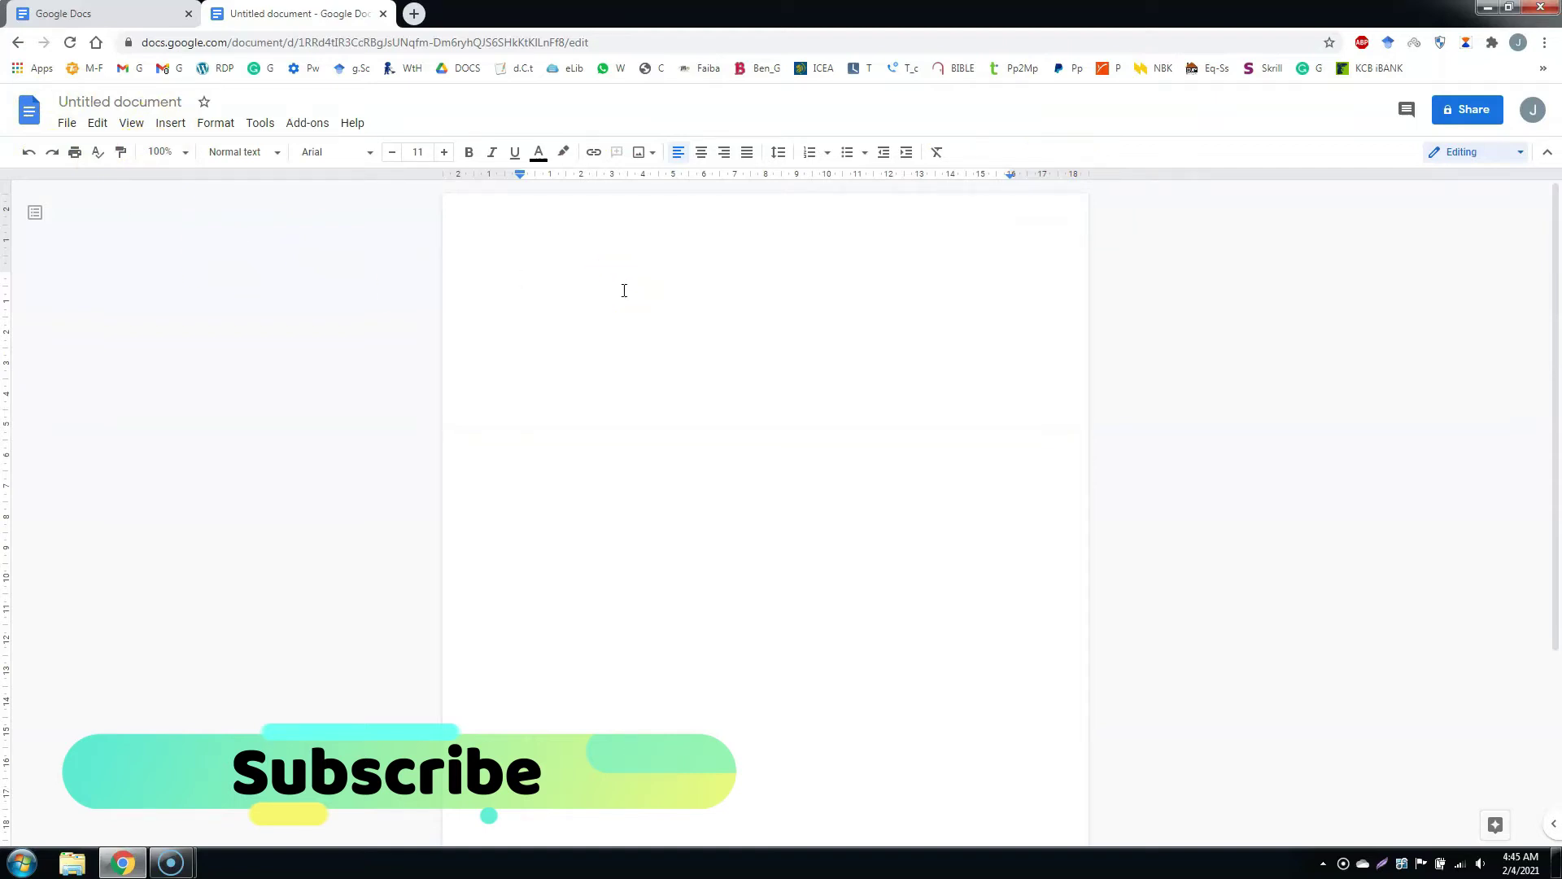
Turn on voice typing and move its microphone box closer to the page
{"action": "left_click", "coordinate": [259, 123]}
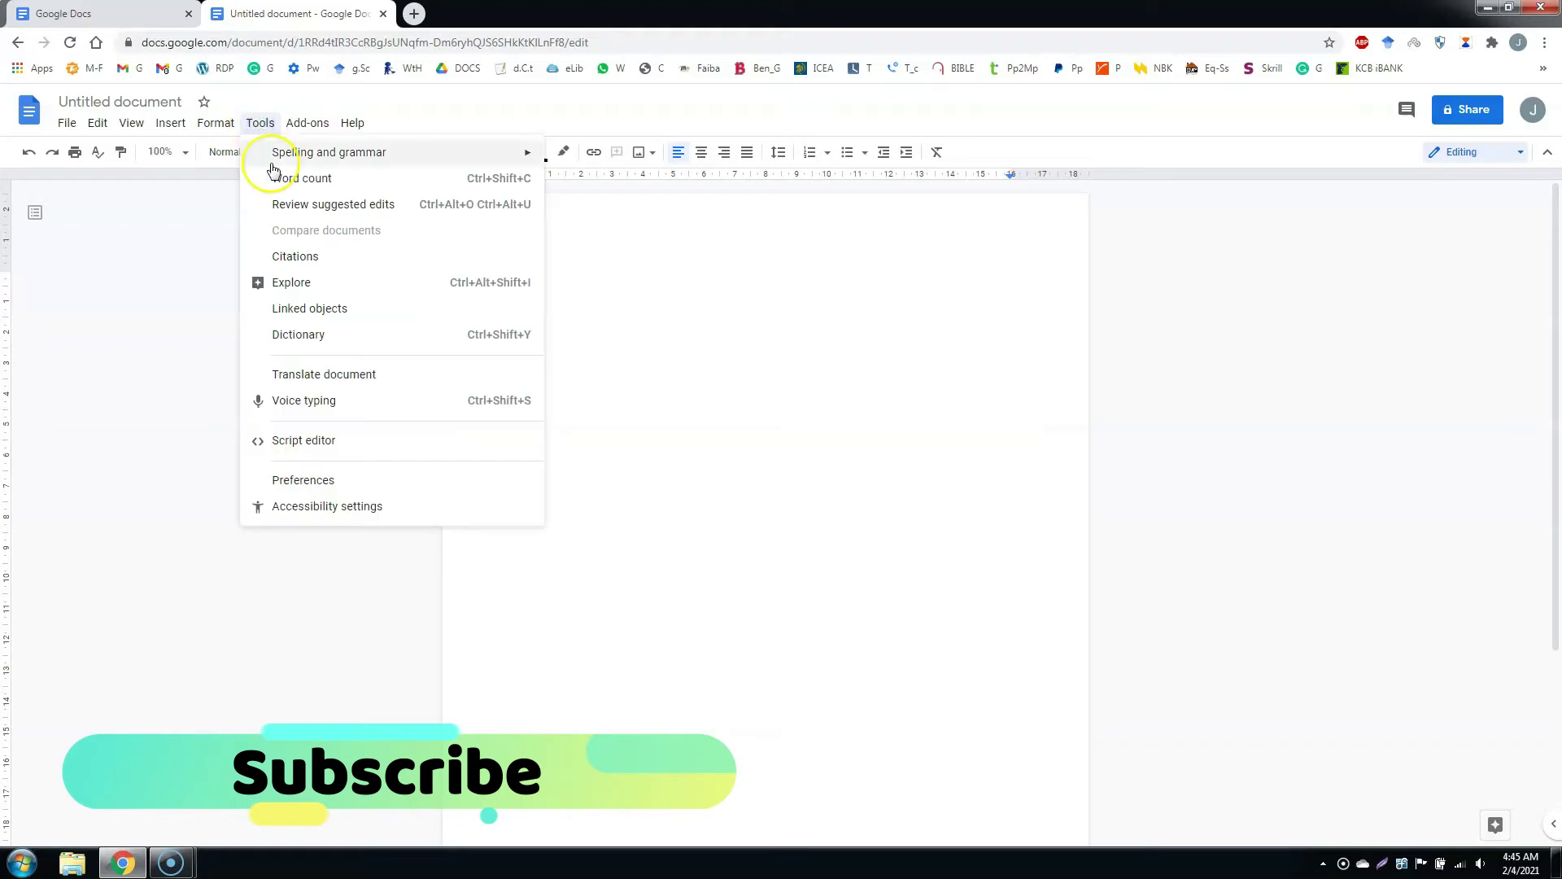
{"action": "left_click", "coordinate": [301, 401]}
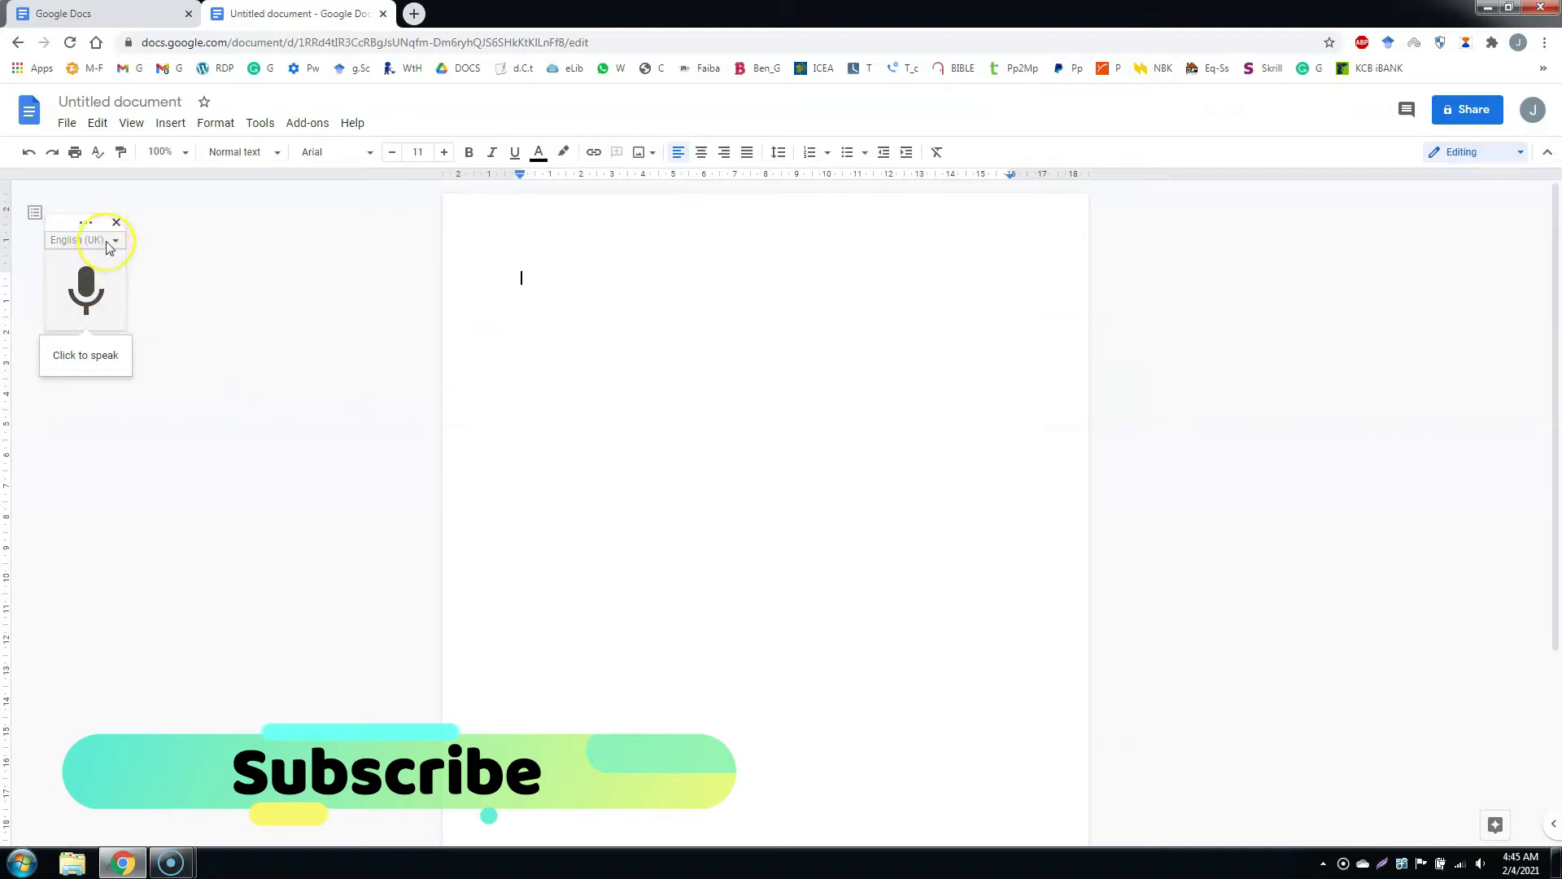
{"action": "left_click_drag", "start_coordinate": [85, 222], "coordinate": [293, 294]}
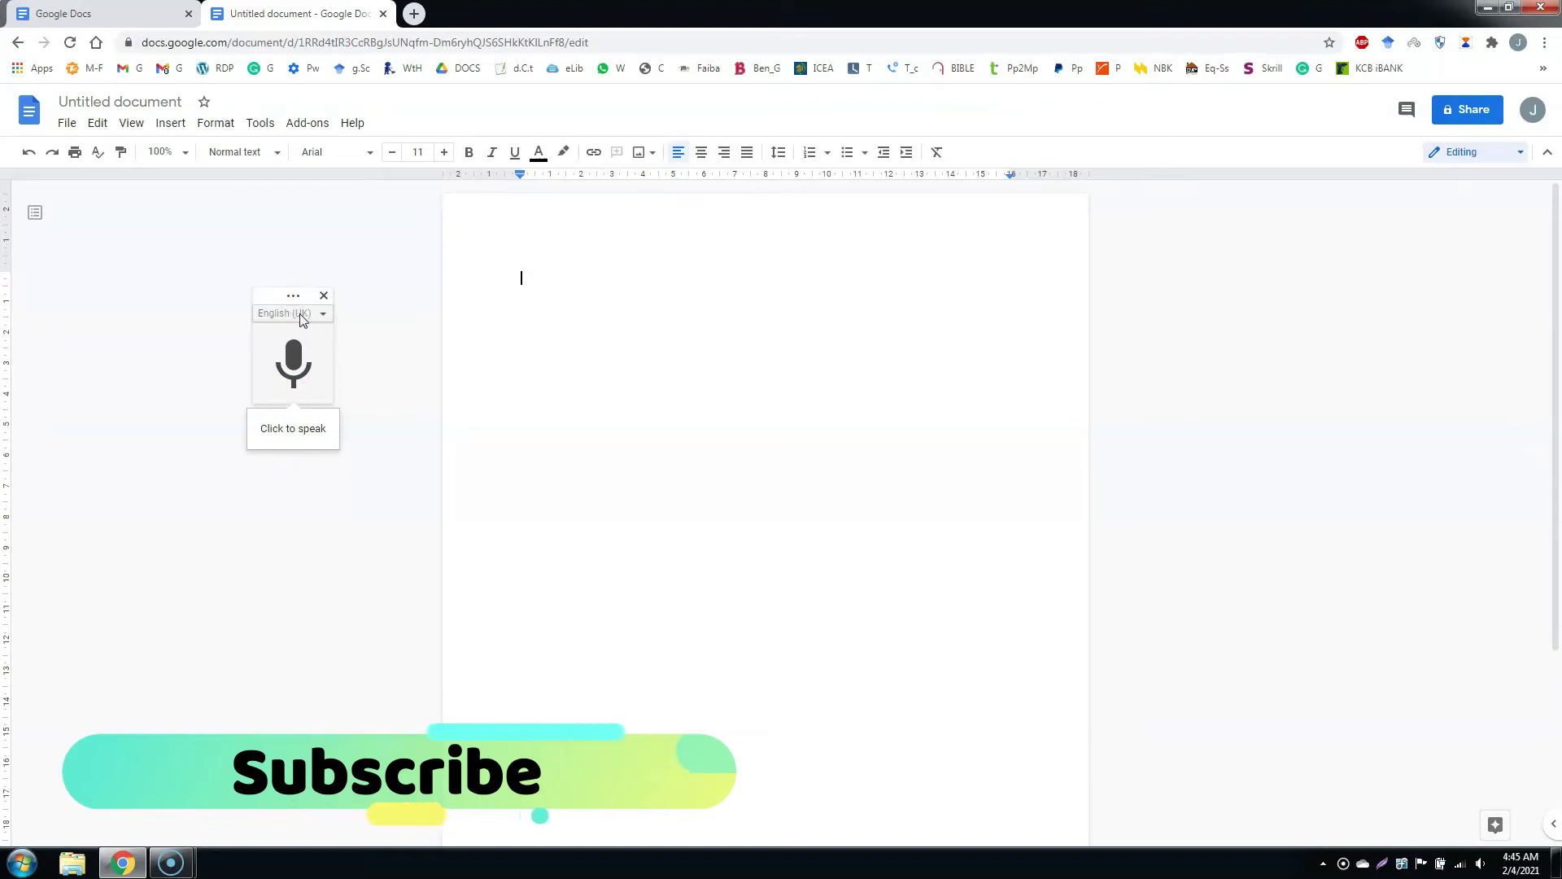
Look through the available voice typing languages and set the dictation language to English (Kenya)
{"action": "left_click", "coordinate": [303, 317]}
{"action": "scroll", "coordinate": [346, 423], "scroll_direction": "down", "scroll_amount": 7}
{"action": "scroll", "coordinate": [352, 444], "scroll_direction": "down", "scroll_amount": 14}
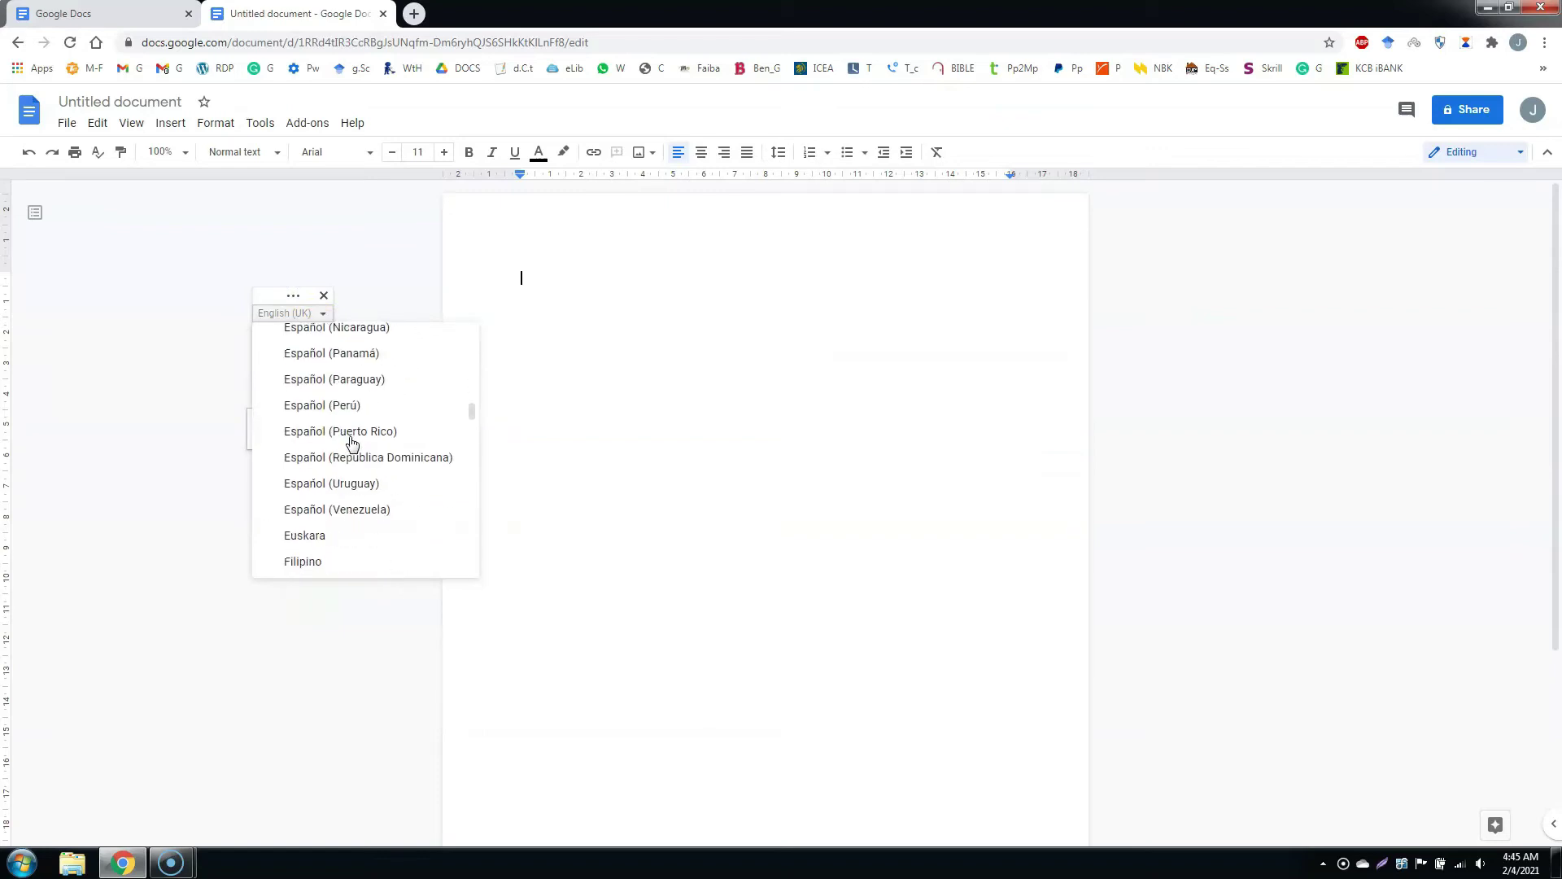
{"action": "scroll", "coordinate": [352, 444], "scroll_direction": "down", "scroll_amount": 14}
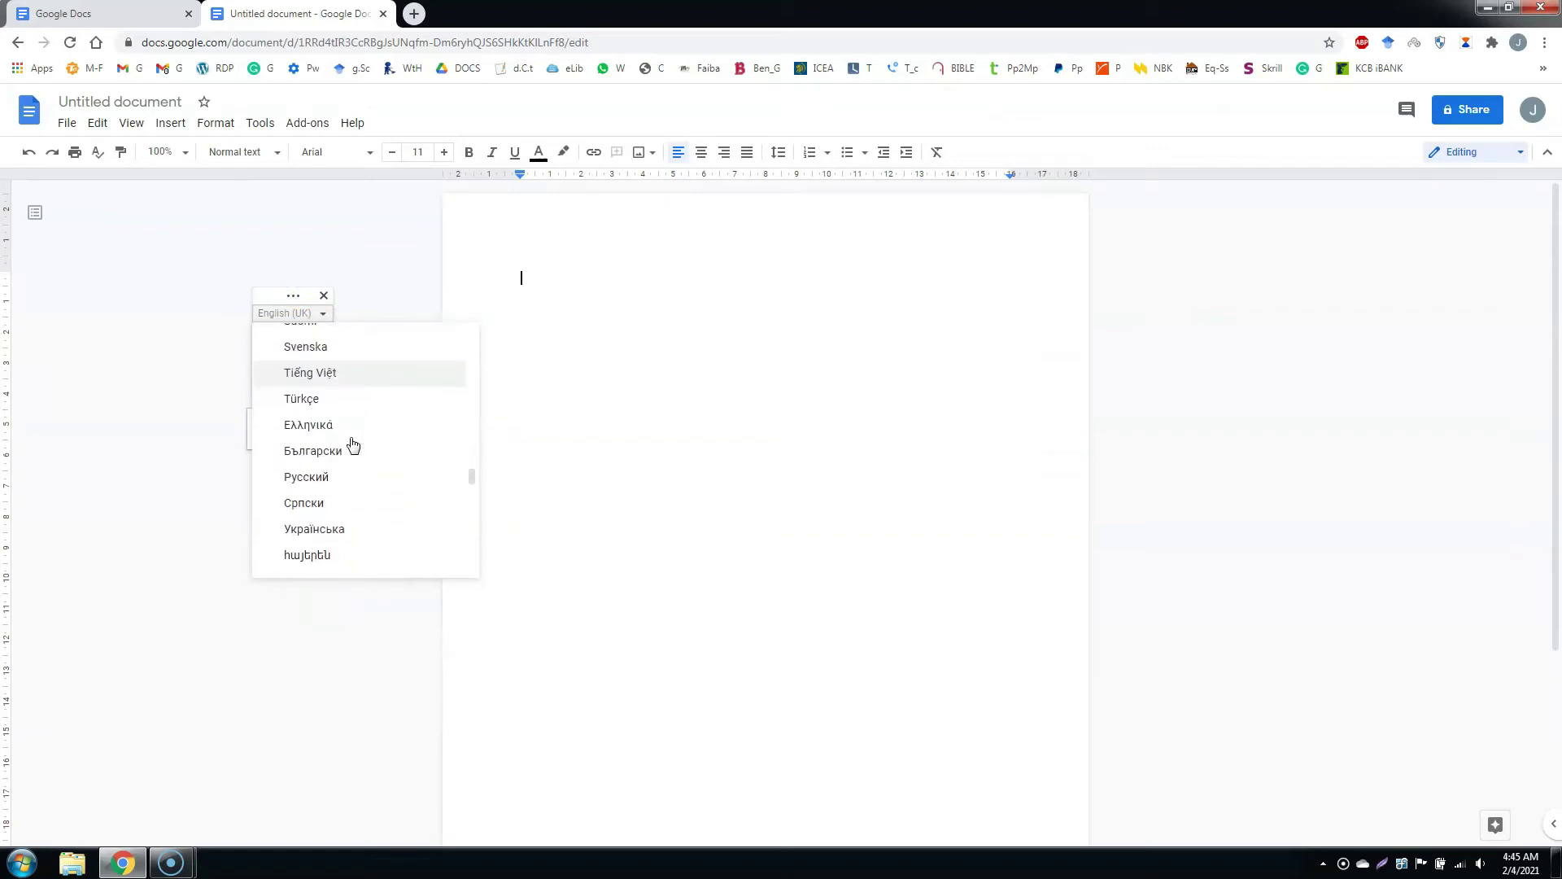
{"action": "scroll", "coordinate": [352, 443], "scroll_direction": "up", "scroll_amount": 14}
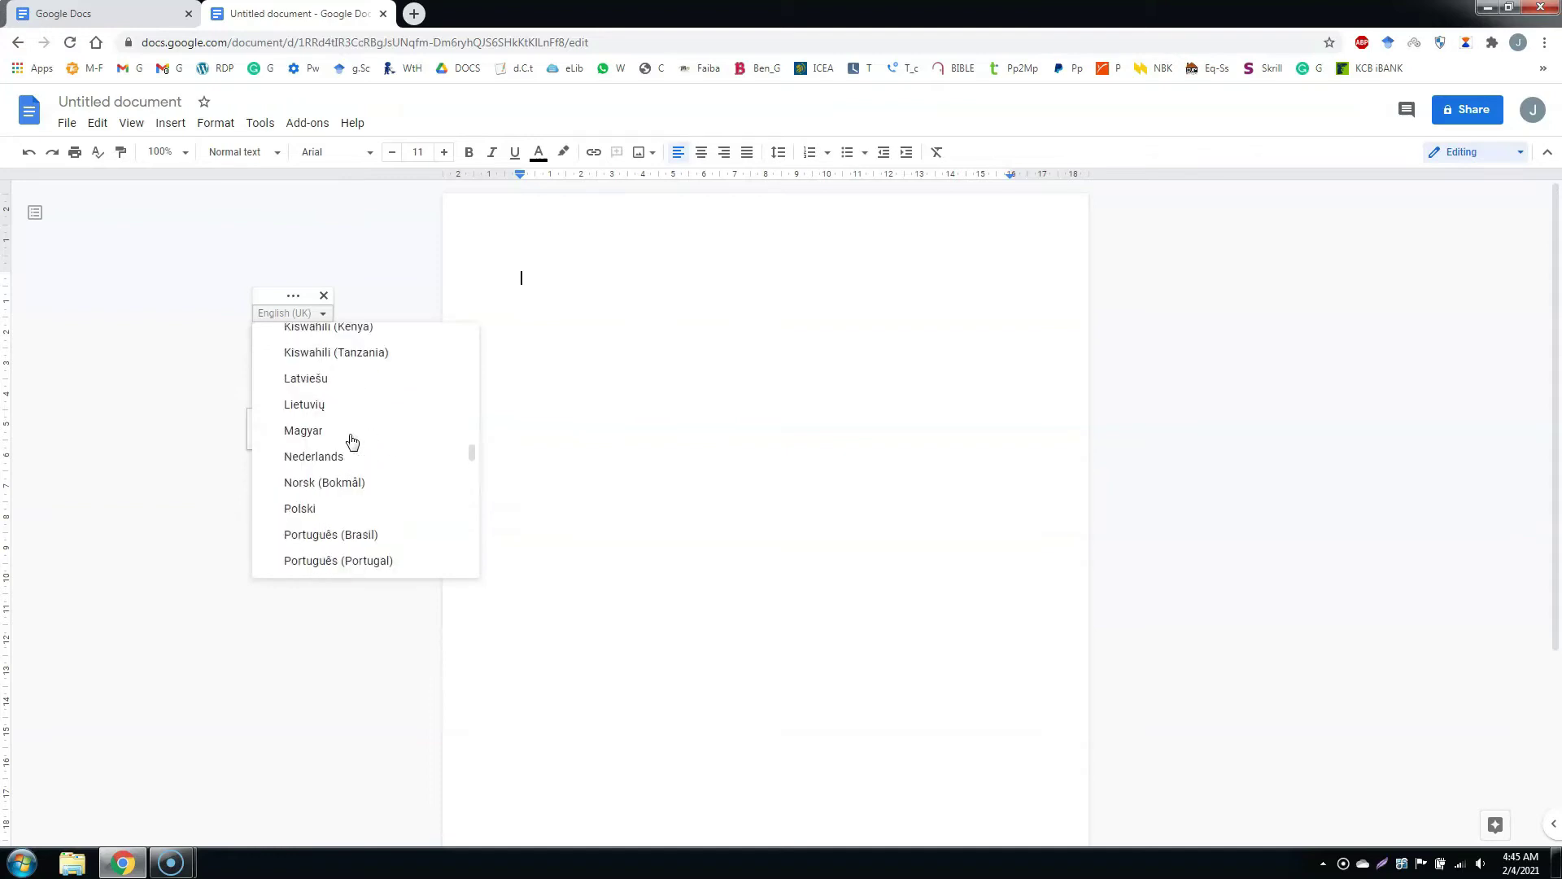
{"action": "scroll", "coordinate": [351, 443], "scroll_direction": "down", "scroll_amount": 20}
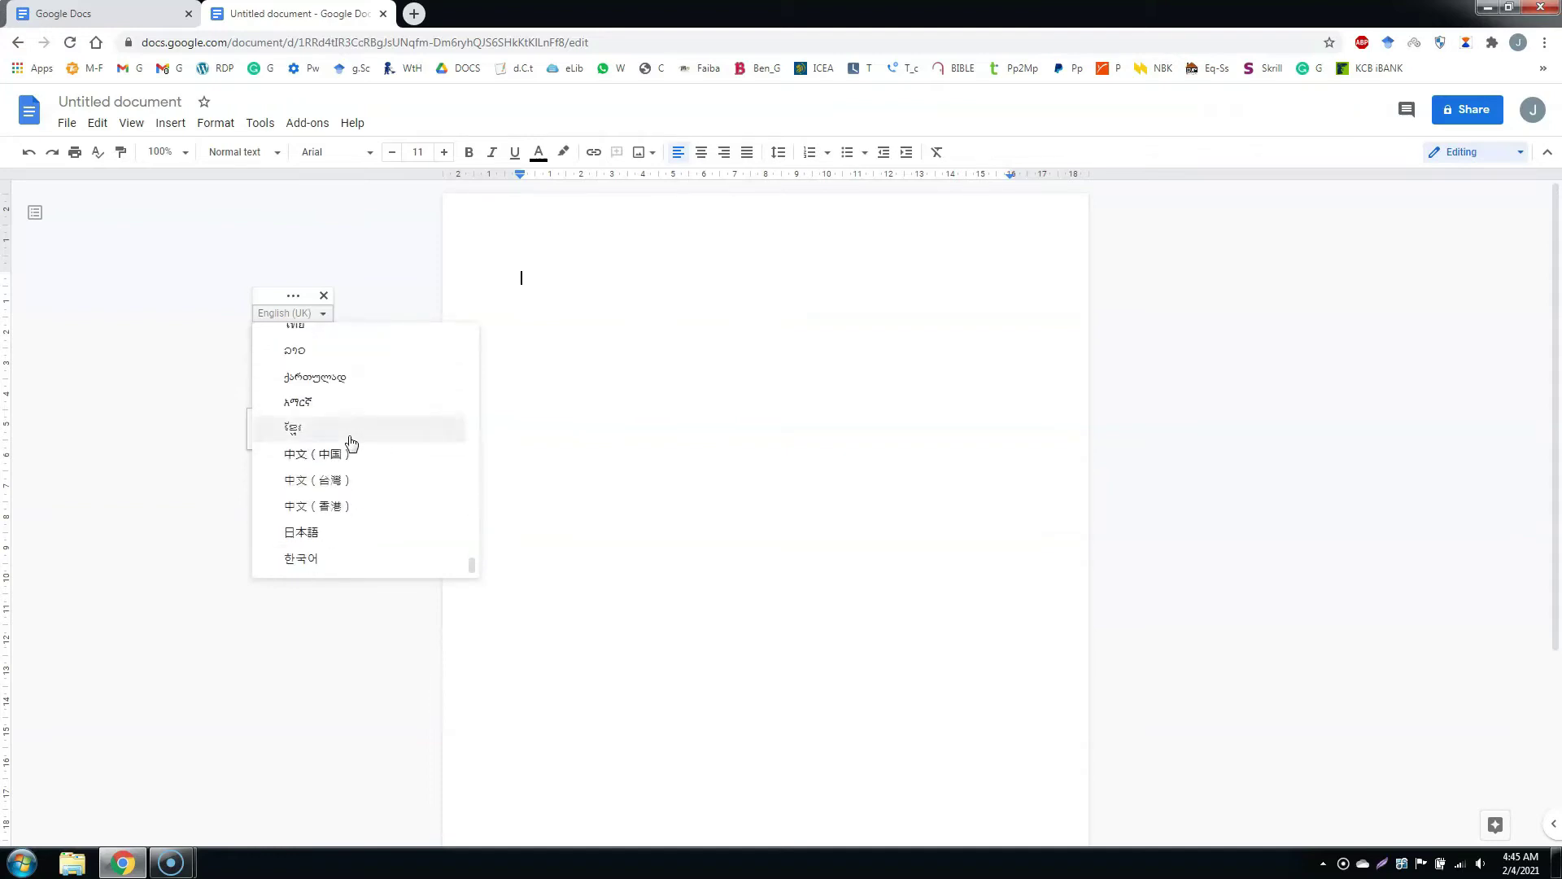
{"action": "scroll", "coordinate": [351, 443], "scroll_direction": "up", "scroll_amount": 4}
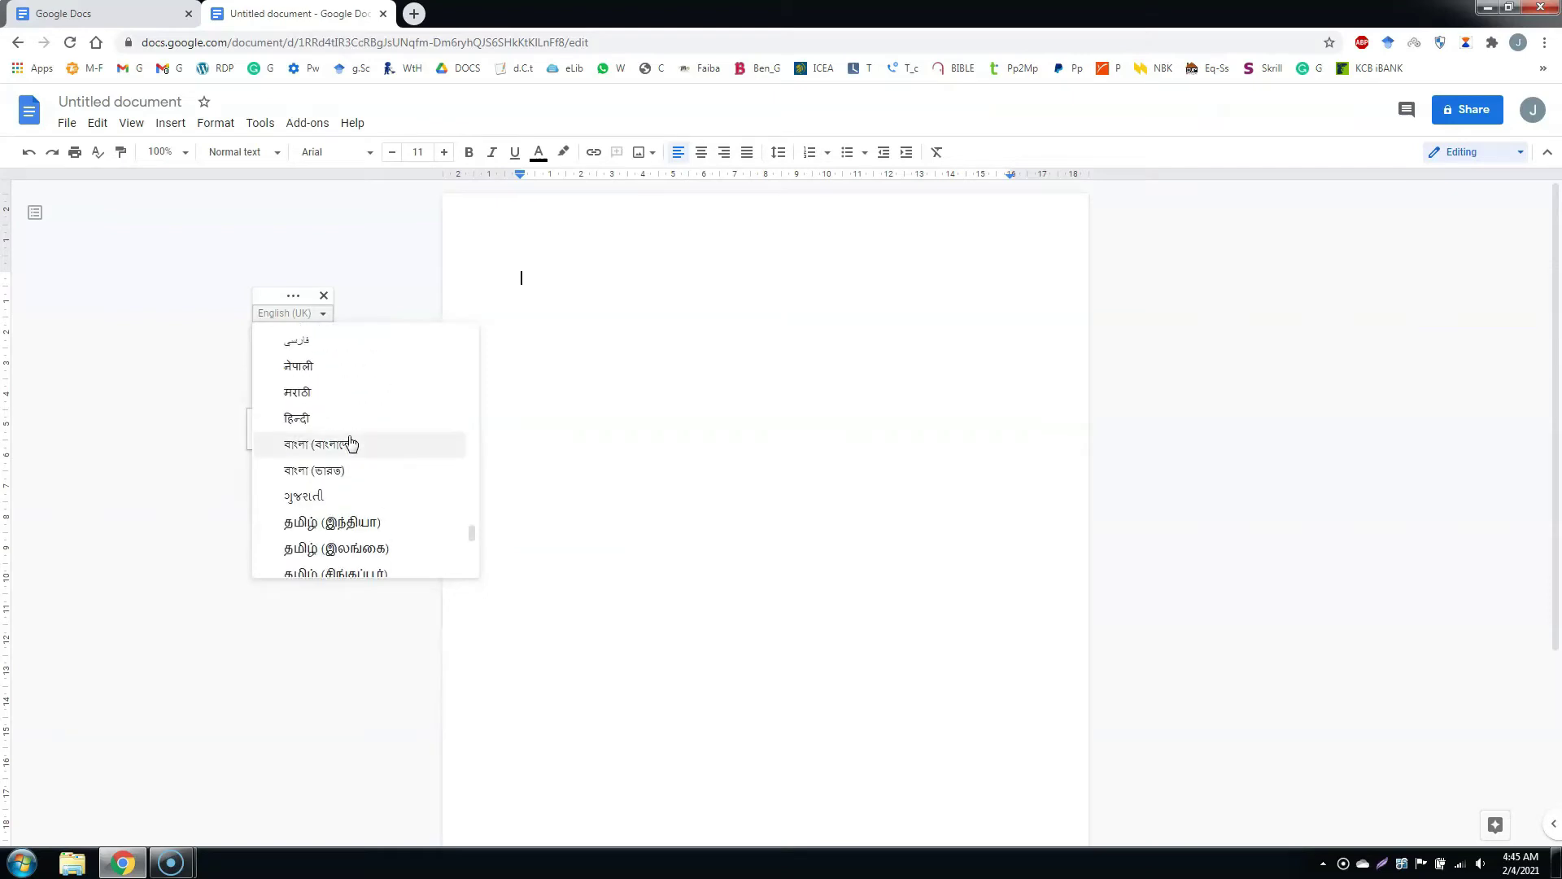
{"action": "scroll", "coordinate": [351, 444], "scroll_direction": "down", "scroll_amount": 3}
{"action": "scroll", "coordinate": [350, 440], "scroll_direction": "up", "scroll_amount": 6}
{"action": "scroll", "coordinate": [349, 433], "scroll_direction": "up", "scroll_amount": 10}
{"action": "scroll", "coordinate": [349, 434], "scroll_direction": "down", "scroll_amount": 2}
{"action": "scroll", "coordinate": [348, 431], "scroll_direction": "down", "scroll_amount": 2}
{"action": "scroll", "coordinate": [347, 419], "scroll_direction": "up", "scroll_amount": 3}
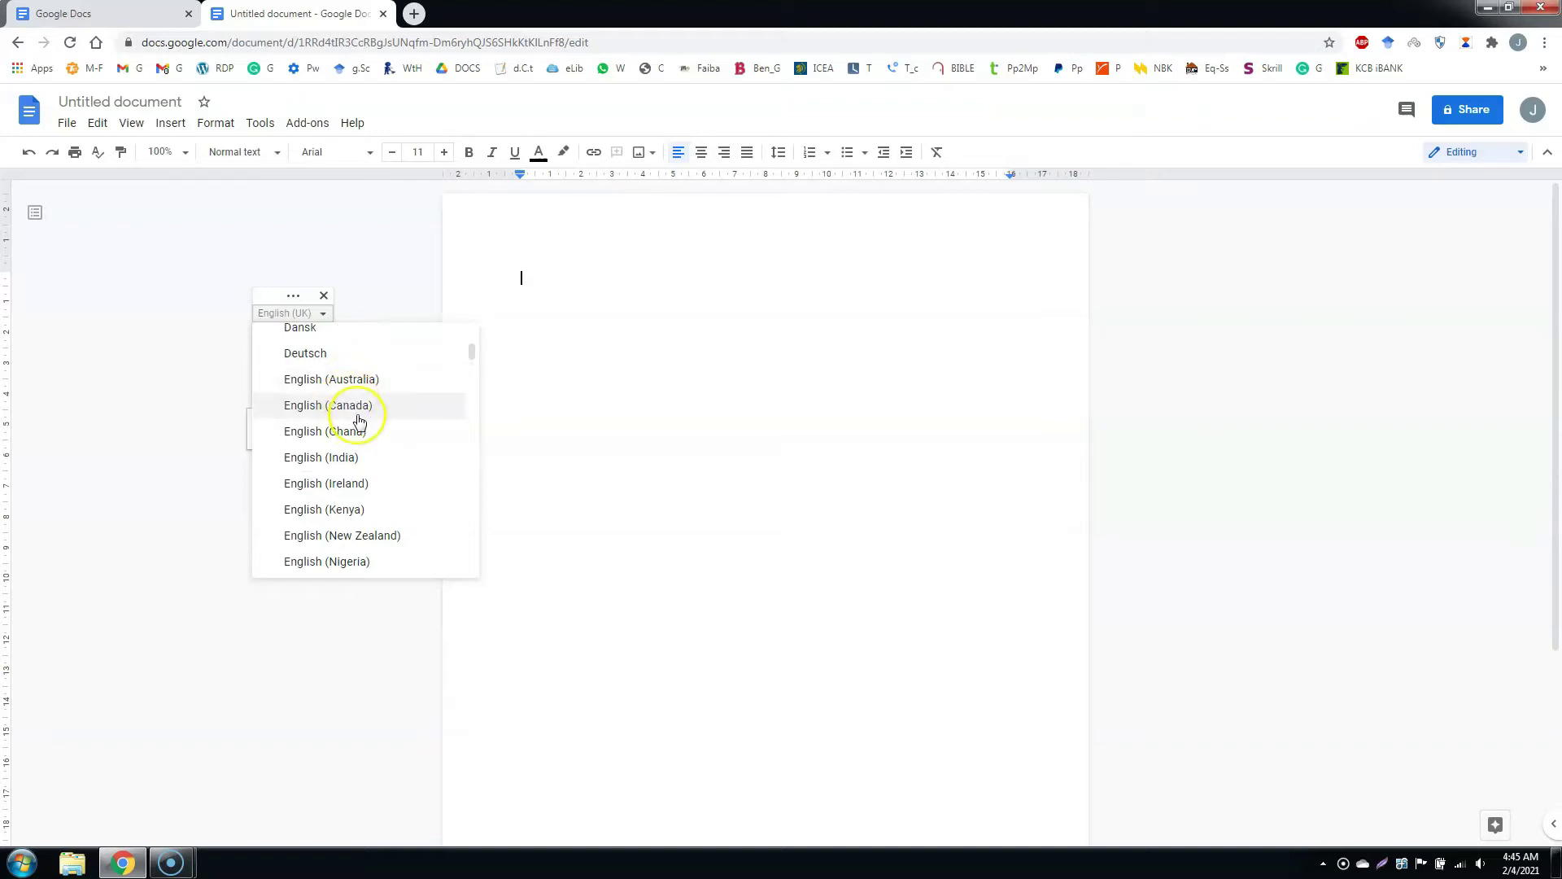
{"action": "scroll", "coordinate": [367, 454], "scroll_direction": "down", "scroll_amount": 1}
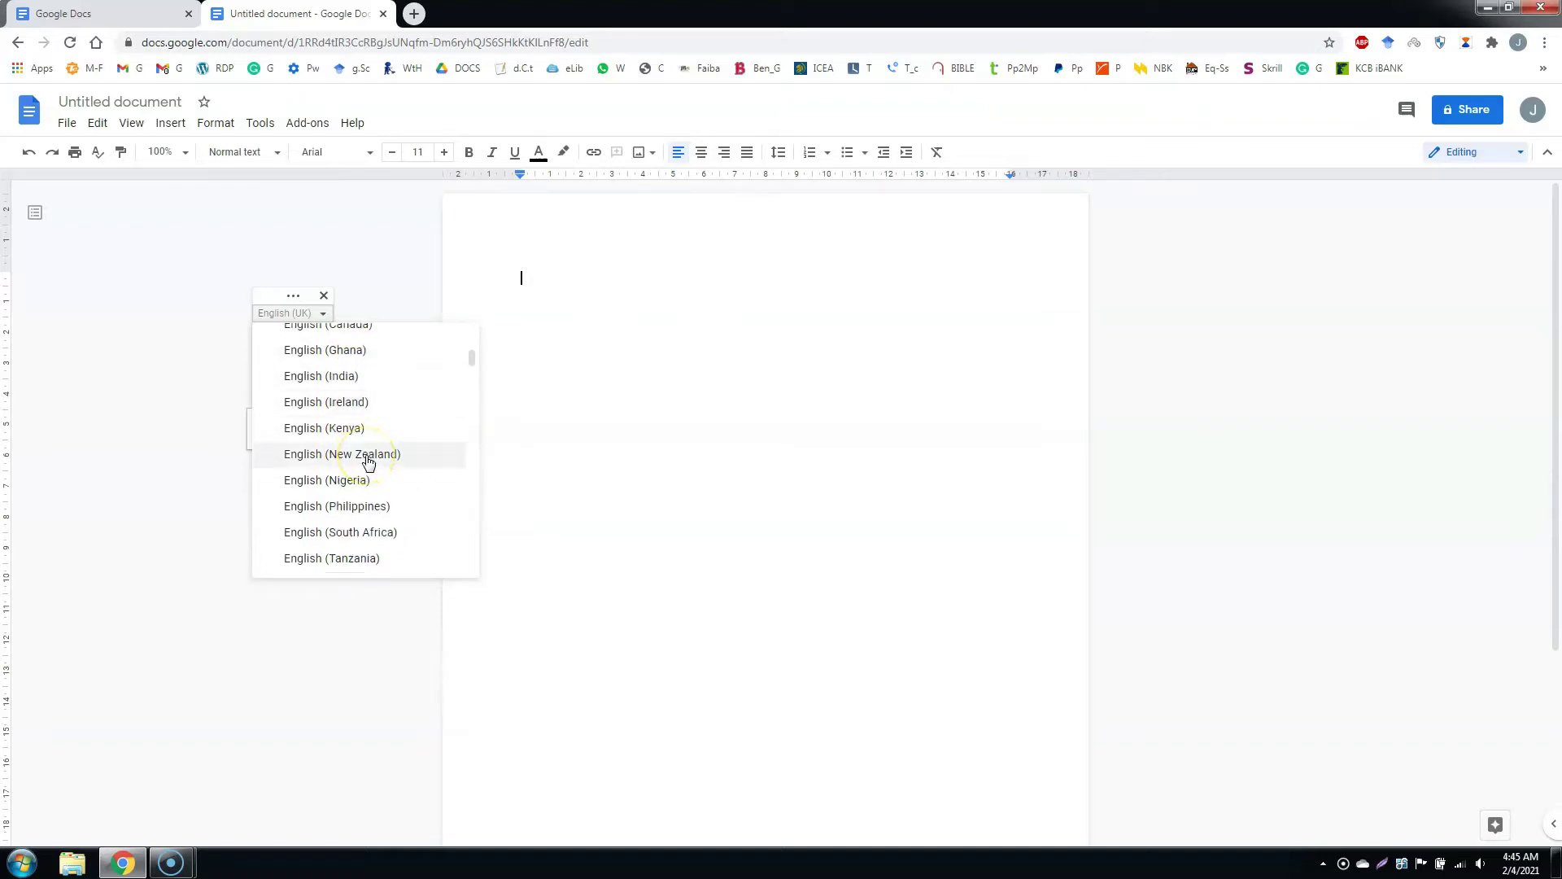
{"action": "scroll", "coordinate": [368, 460], "scroll_direction": "down", "scroll_amount": 1}
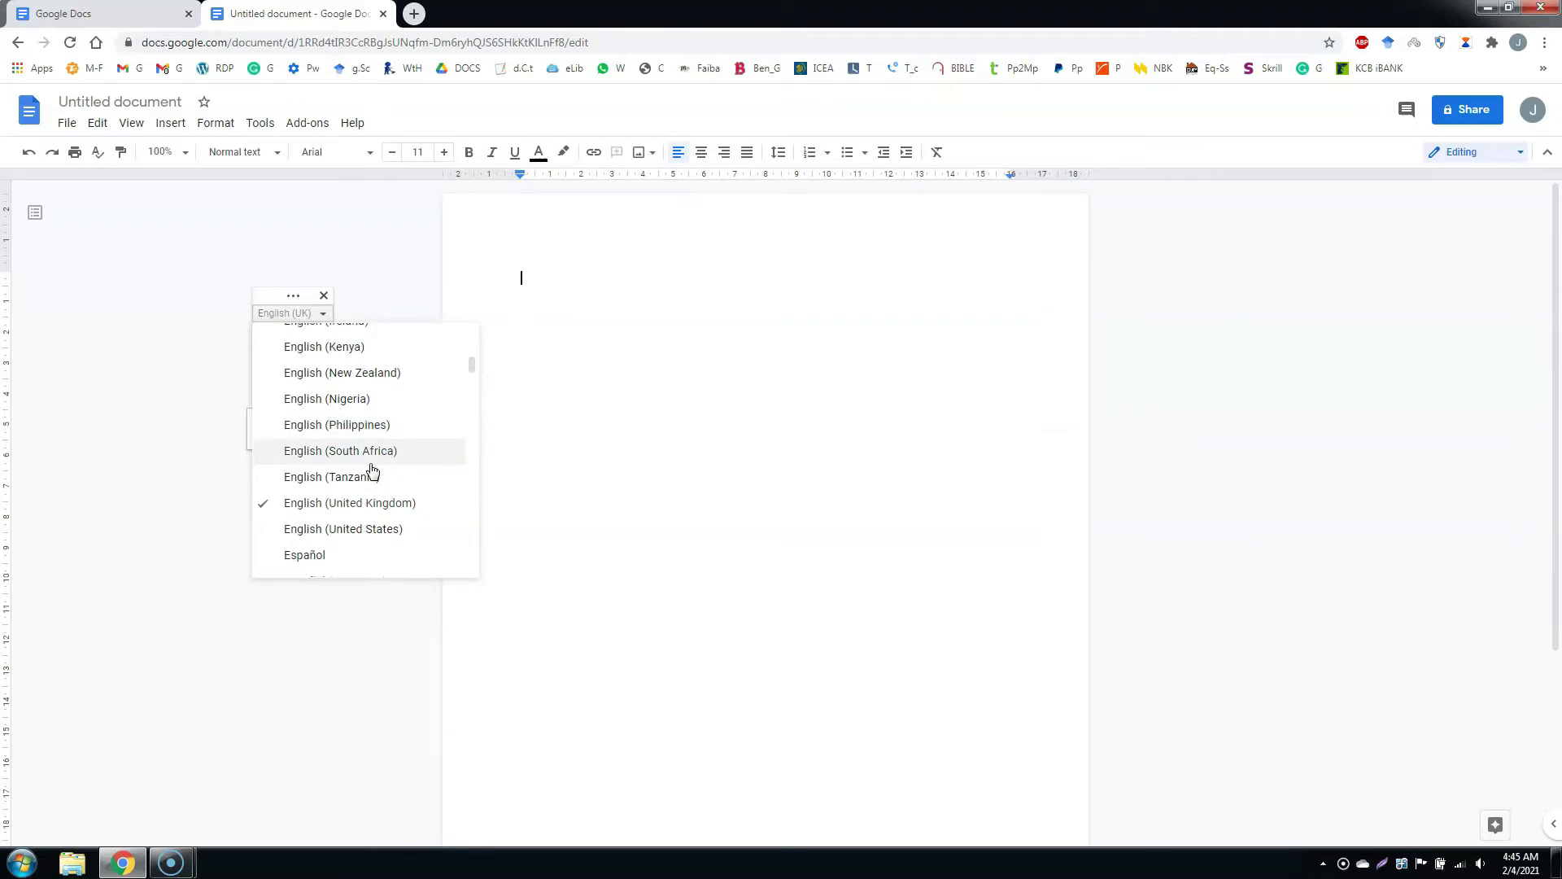
{"action": "left_click", "coordinate": [361, 351]}
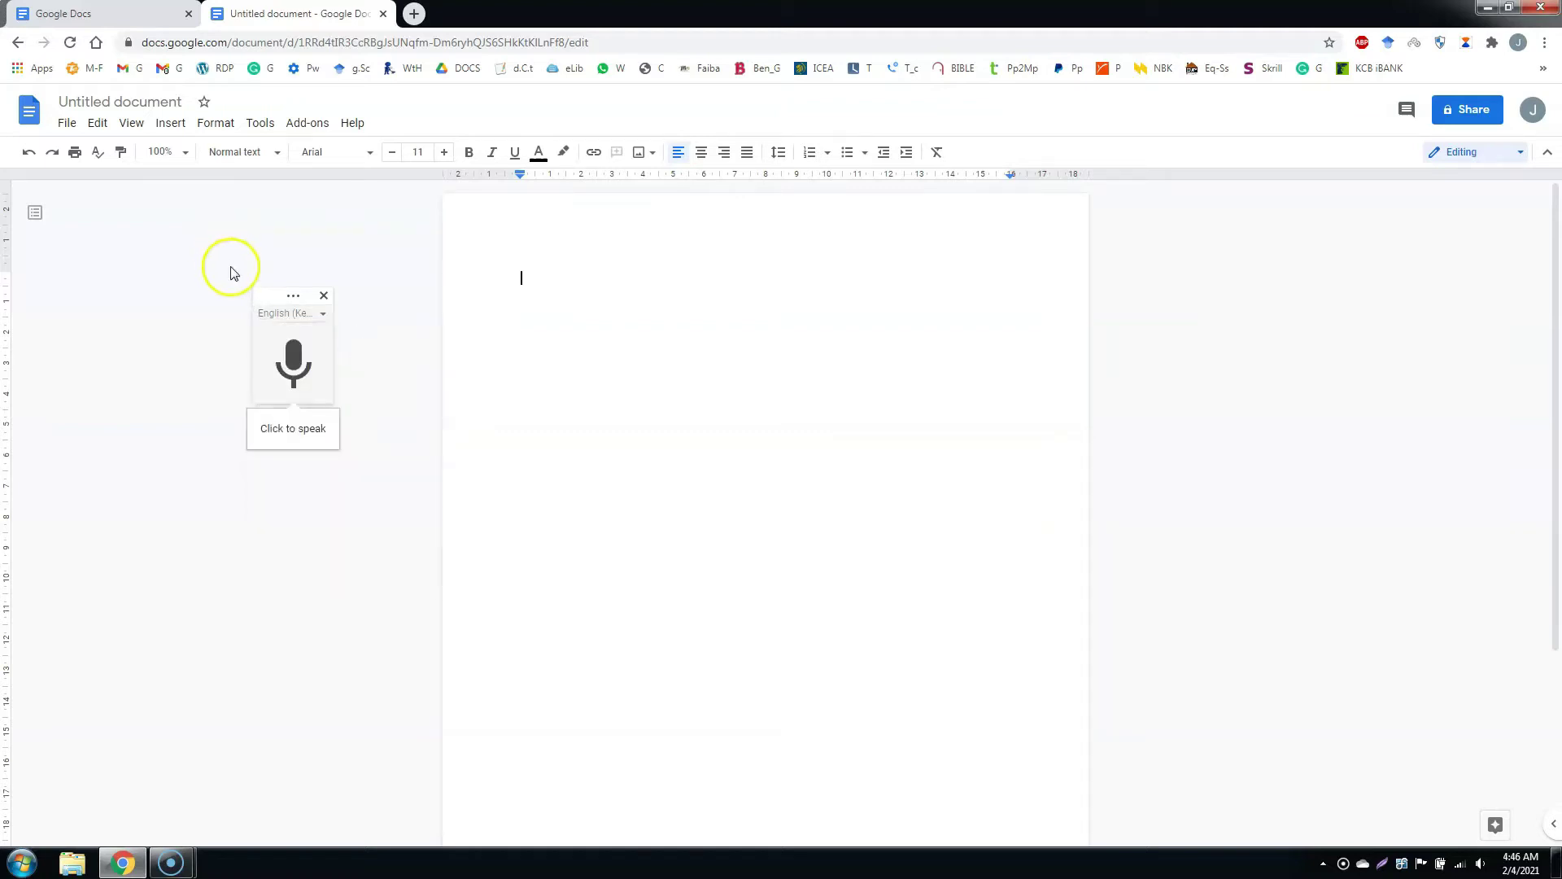
Enable the word count display while typing and view the counting options it offers
{"action": "left_click", "coordinate": [258, 124]}
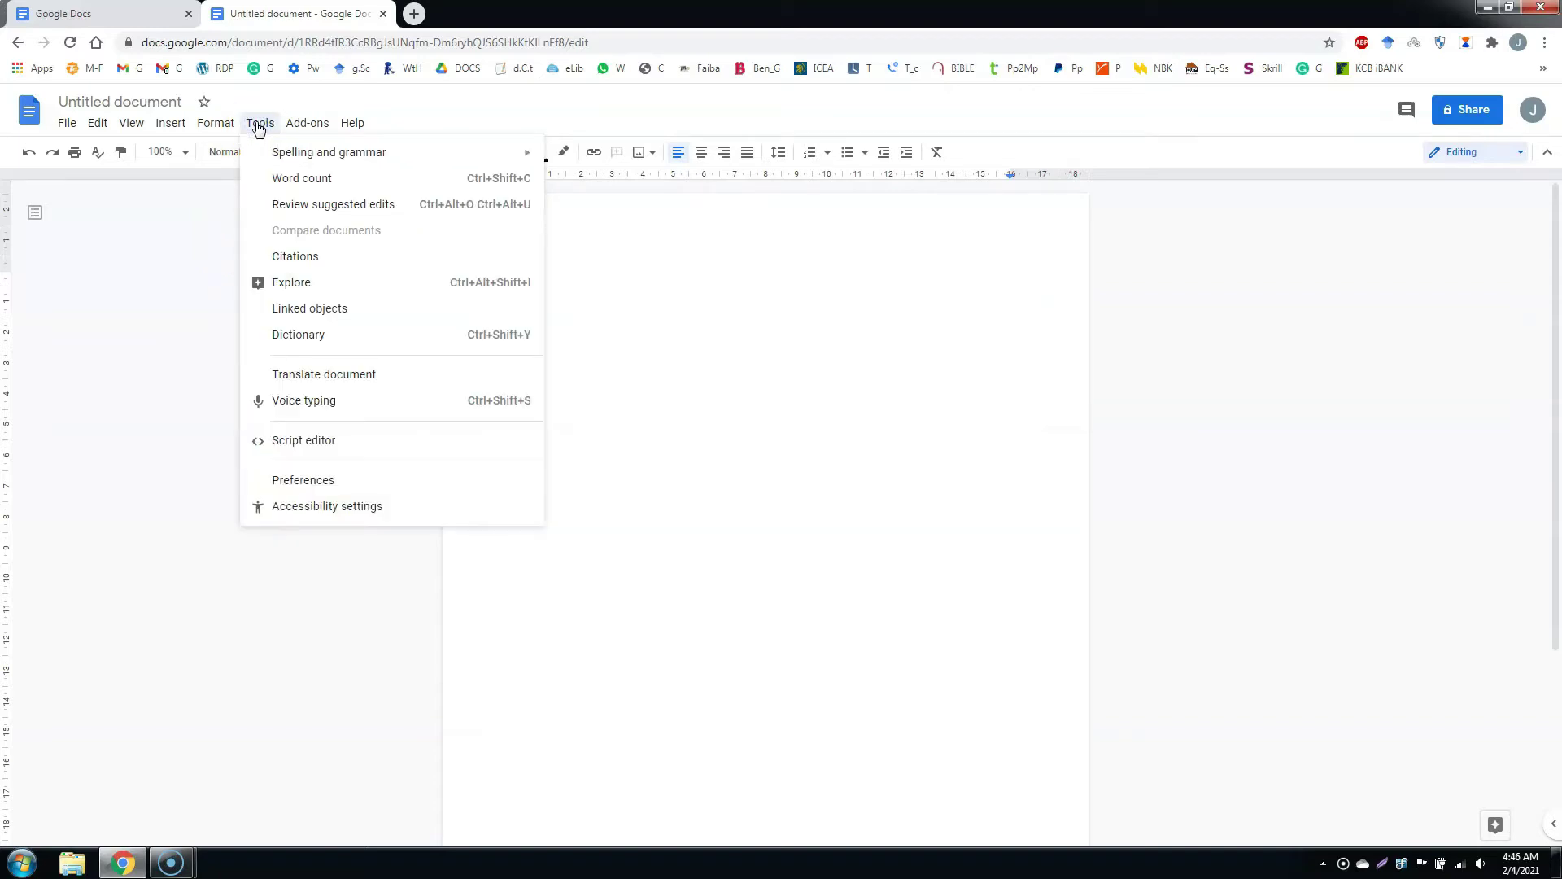
{"action": "left_click", "coordinate": [281, 180]}
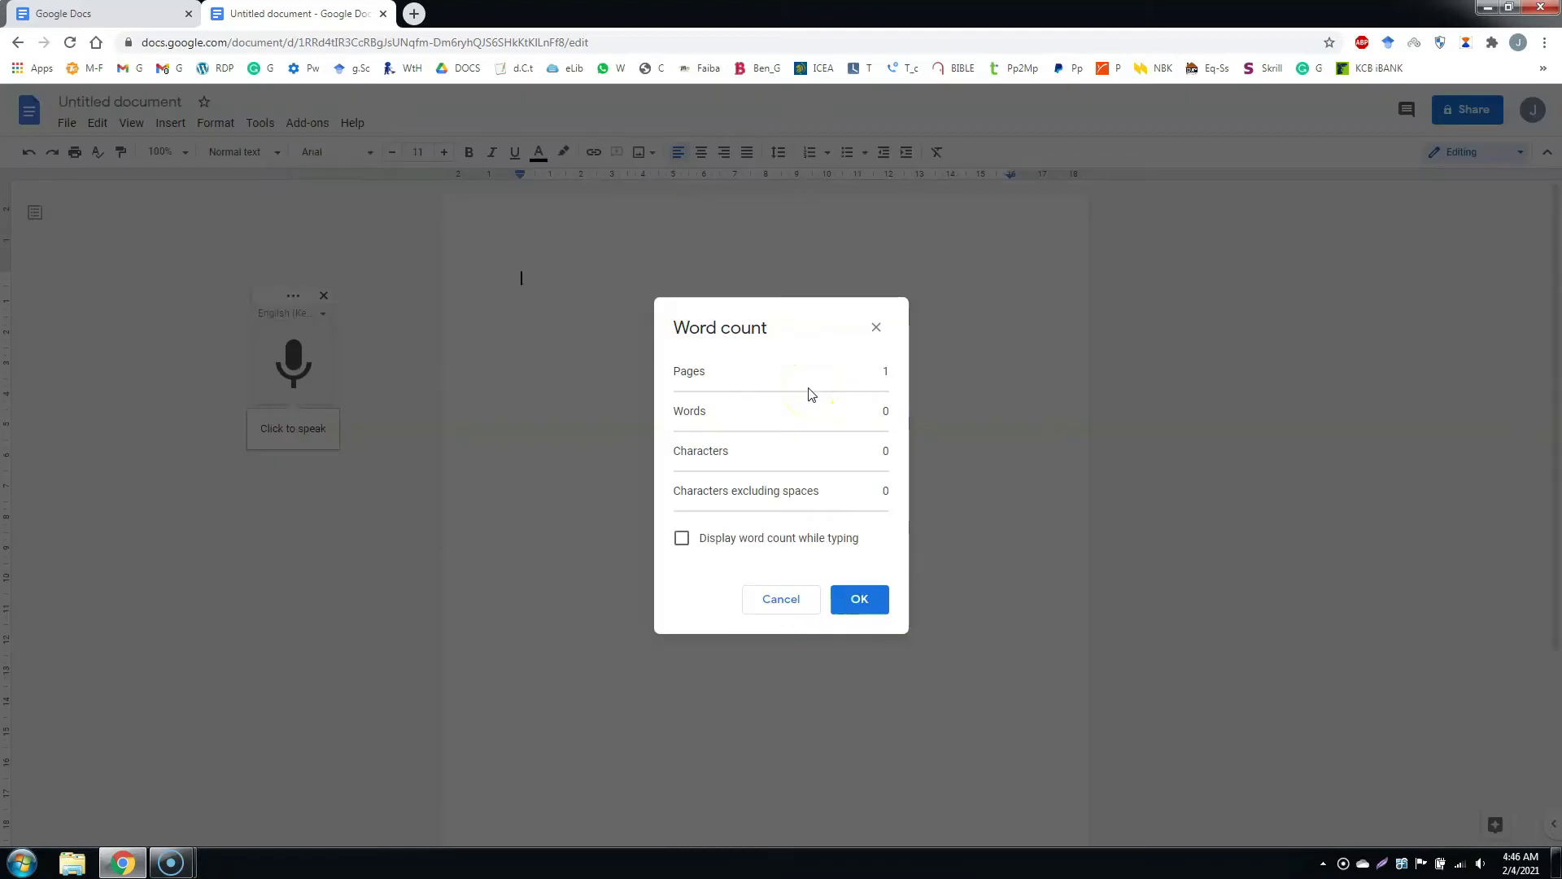
{"action": "left_click", "coordinate": [814, 411]}
{"action": "left_click", "coordinate": [682, 538]}
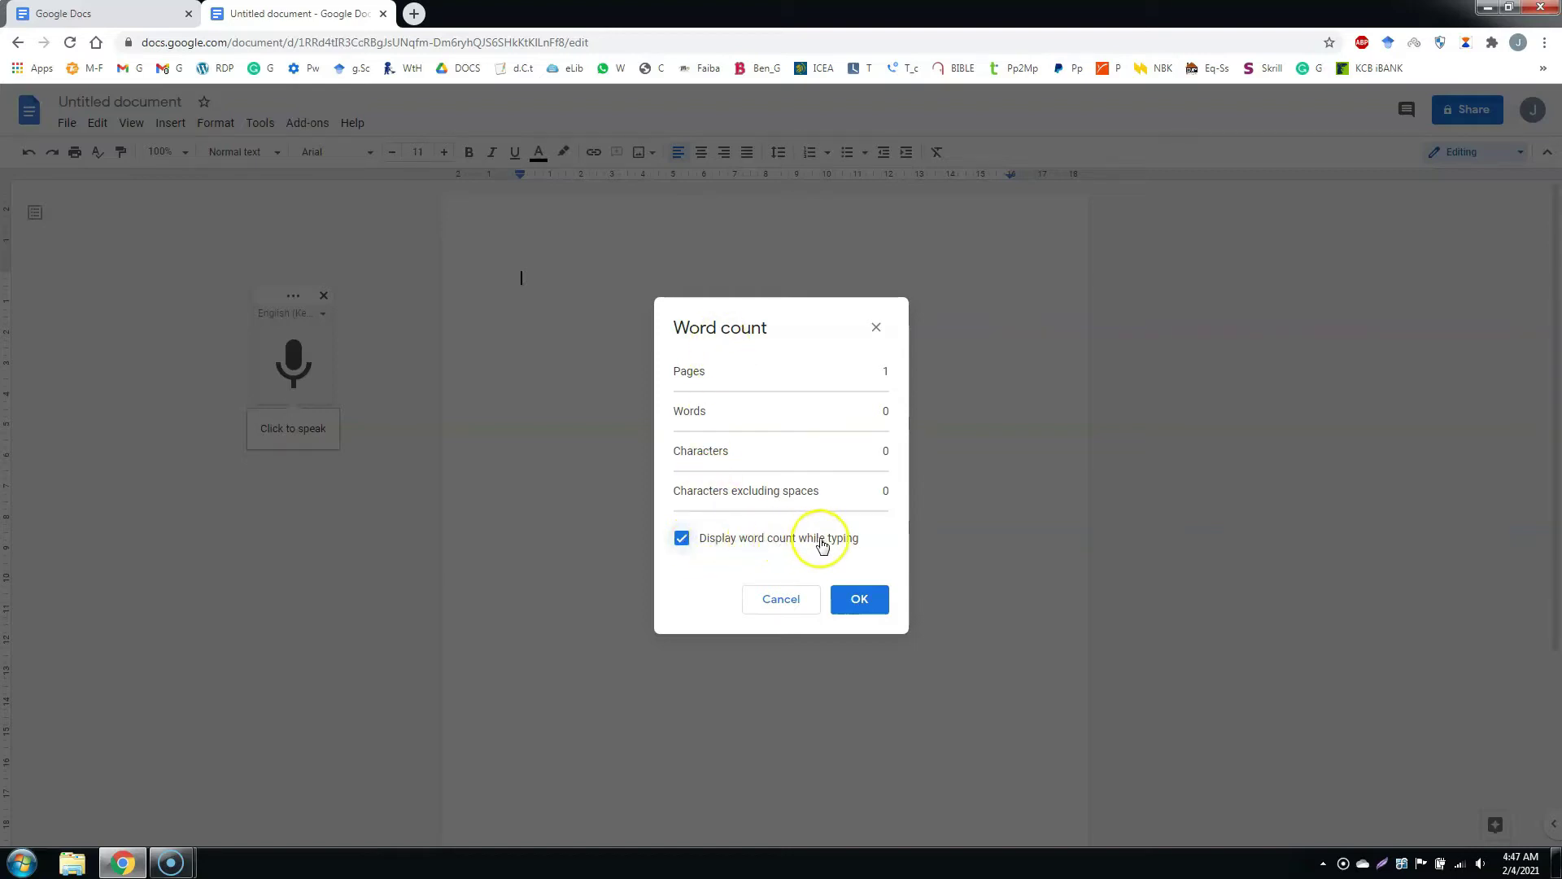
{"action": "left_click", "coordinate": [859, 599]}
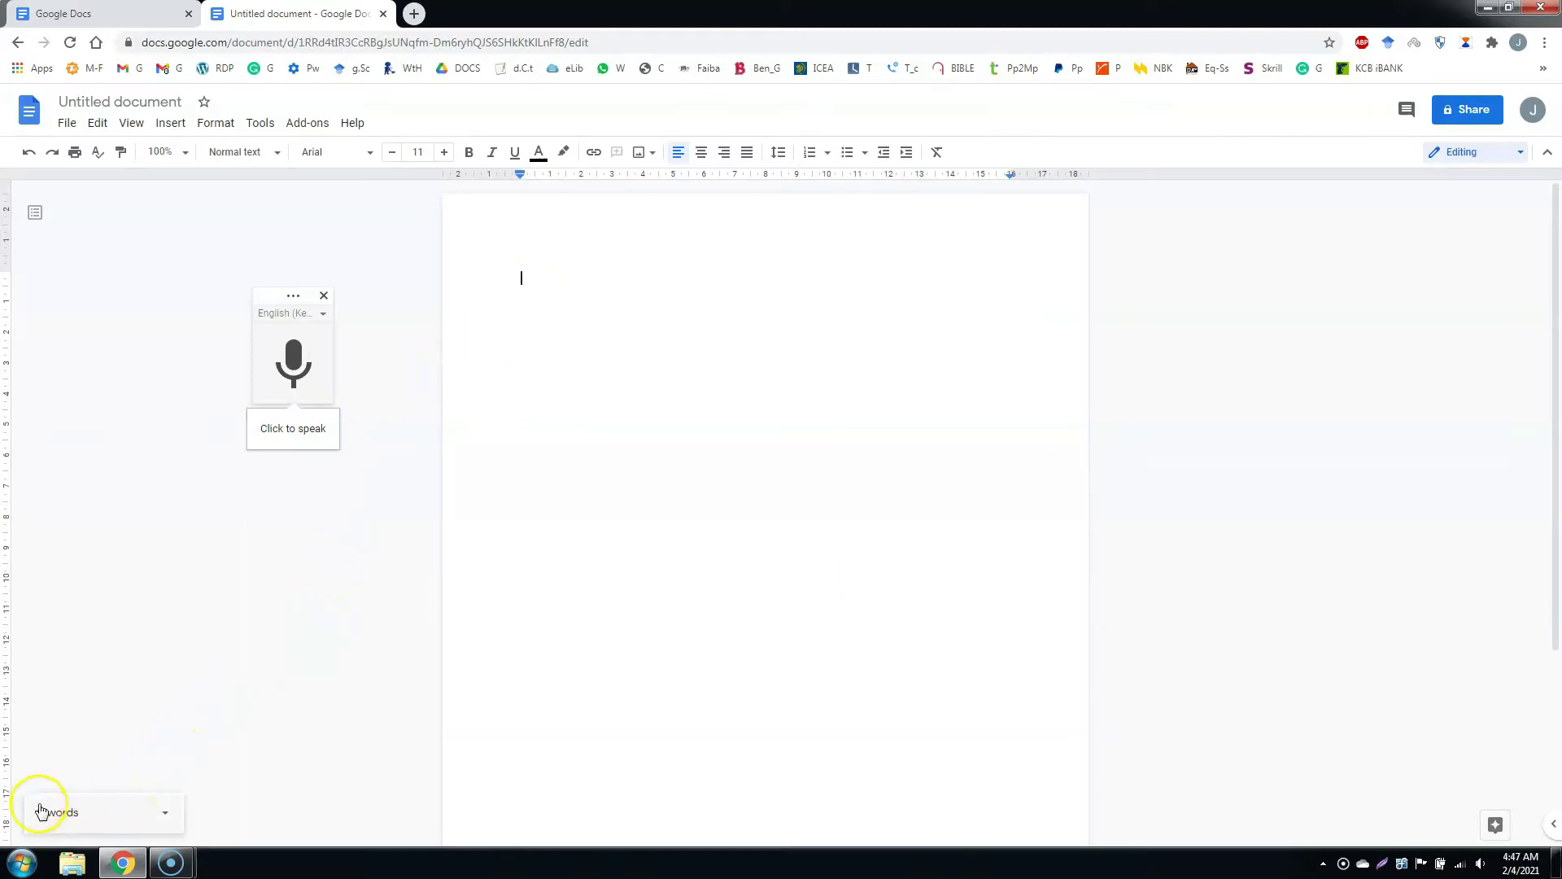
{"action": "left_click", "coordinate": [130, 820]}
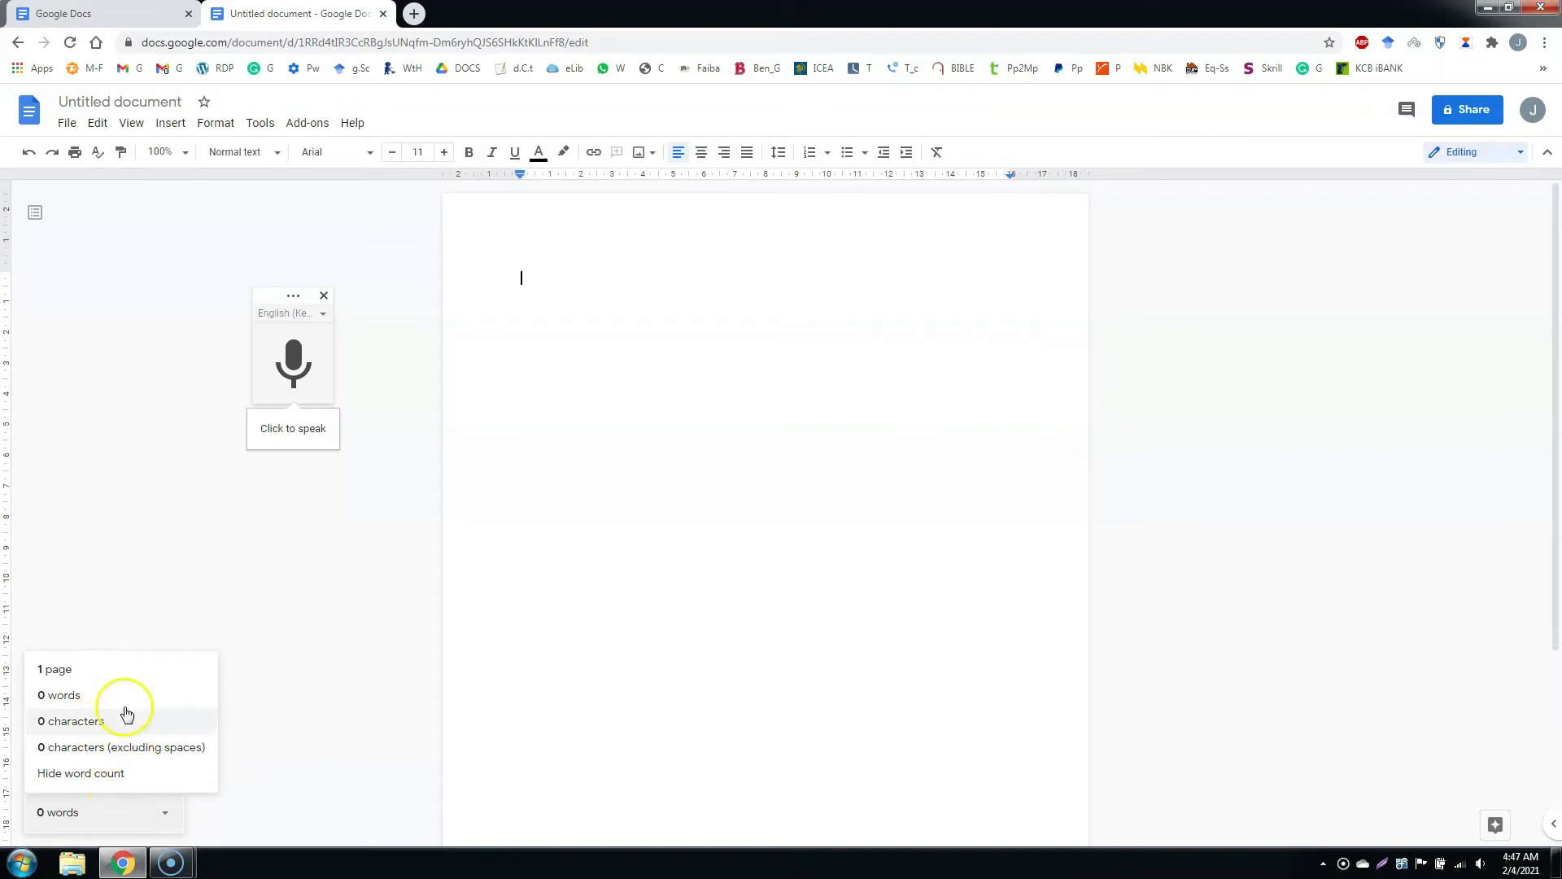
{"action": "left_click", "coordinate": [495, 286]}
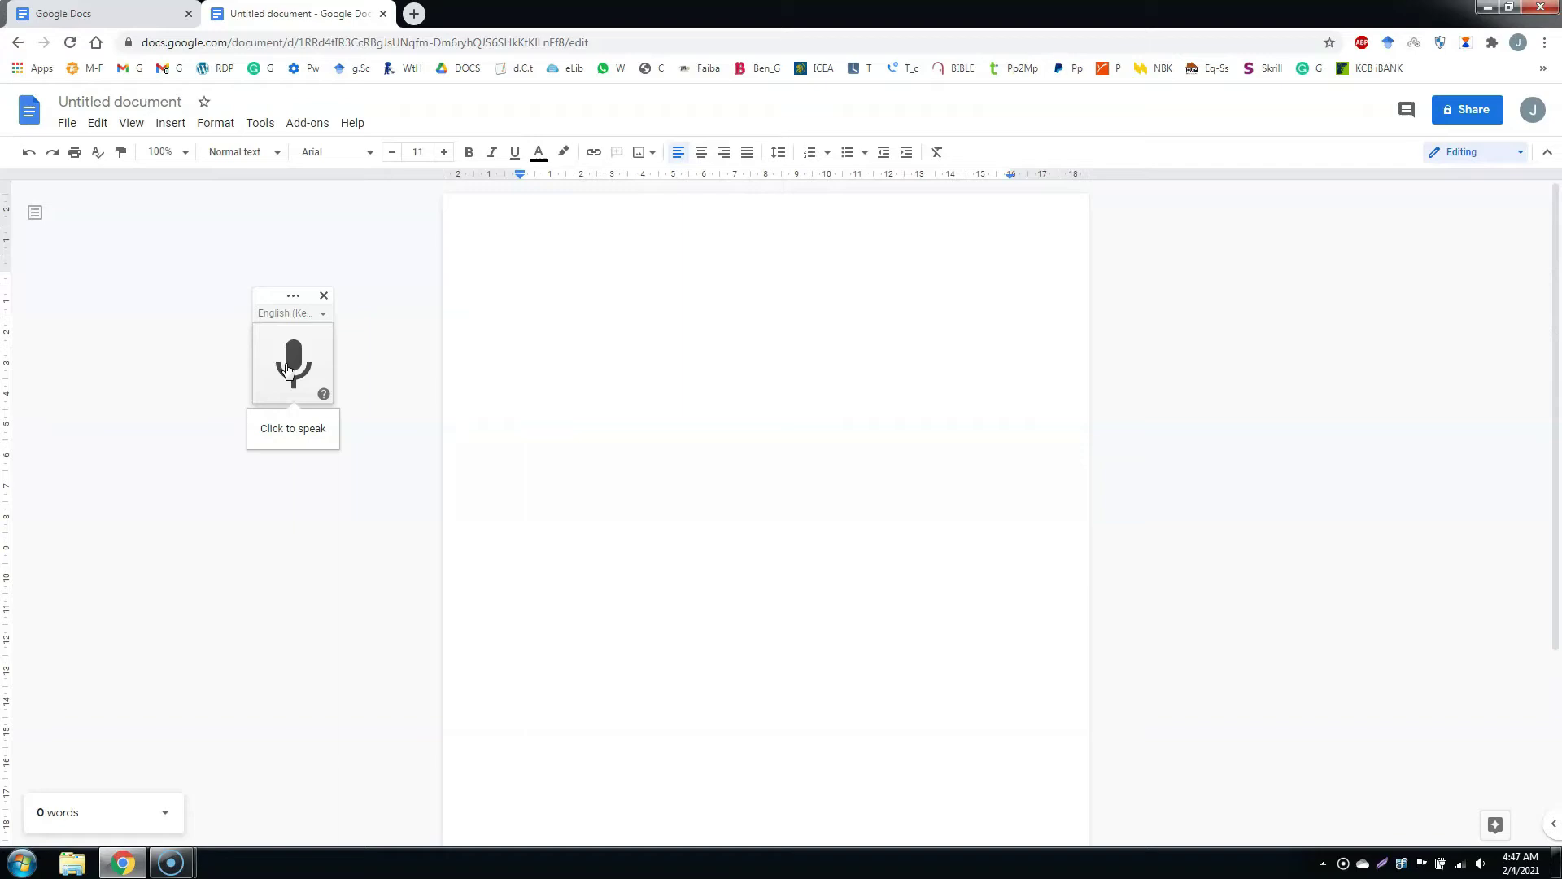
Dictate a paragraph about starting a new business and the accuracy of Google's speech recognition, and stop the voice typing
{"action": "left_click", "coordinate": [288, 370]}
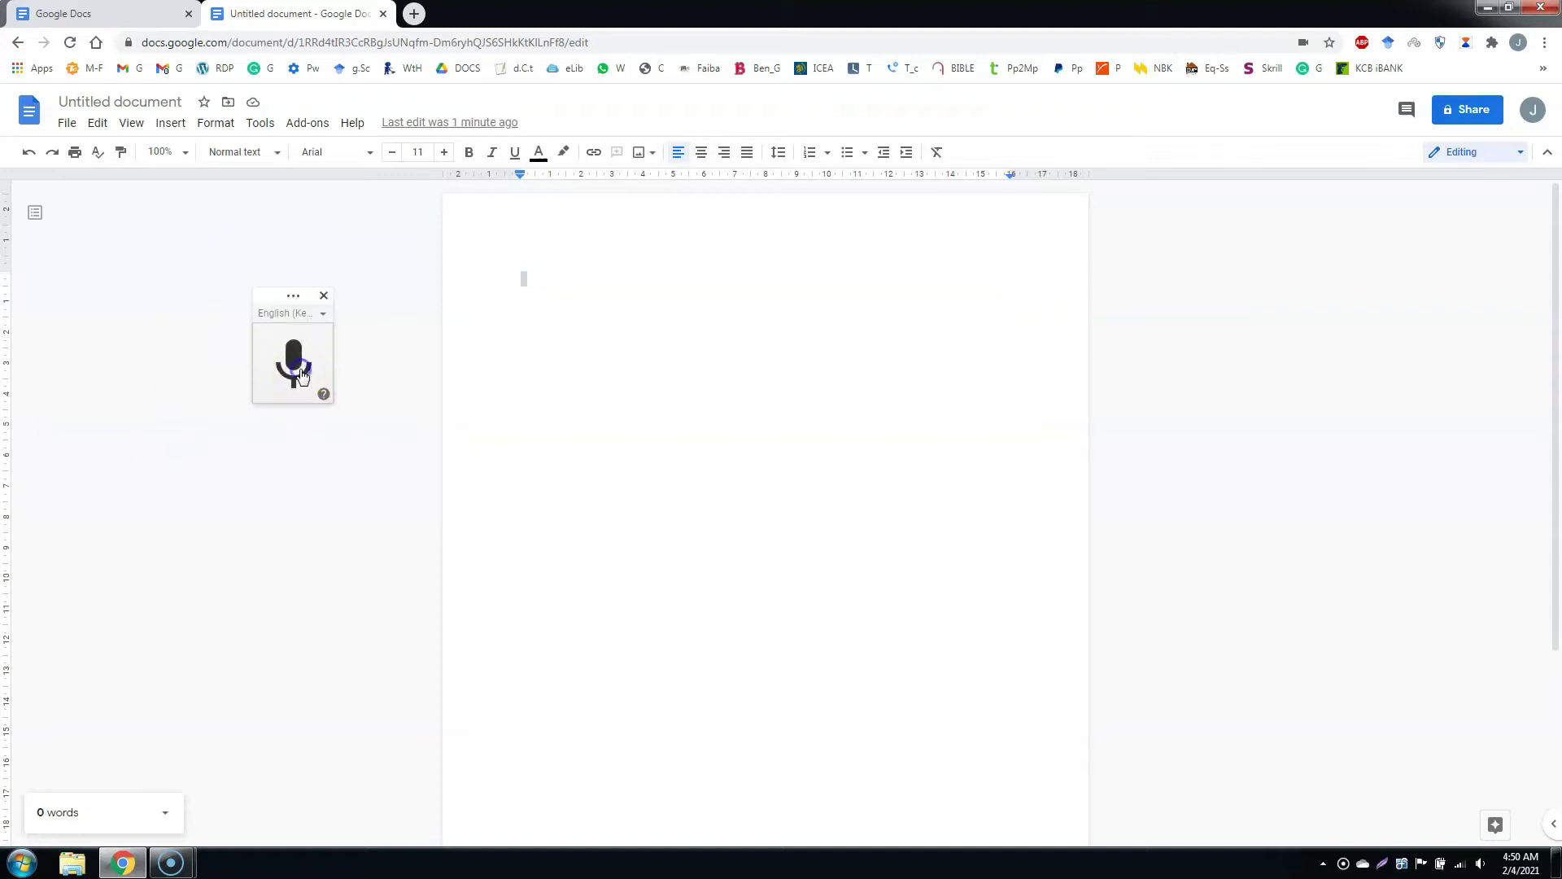
{"action": "left_click", "coordinate": [608, 261]}
{"action": "left_click", "coordinate": [583, 276]}
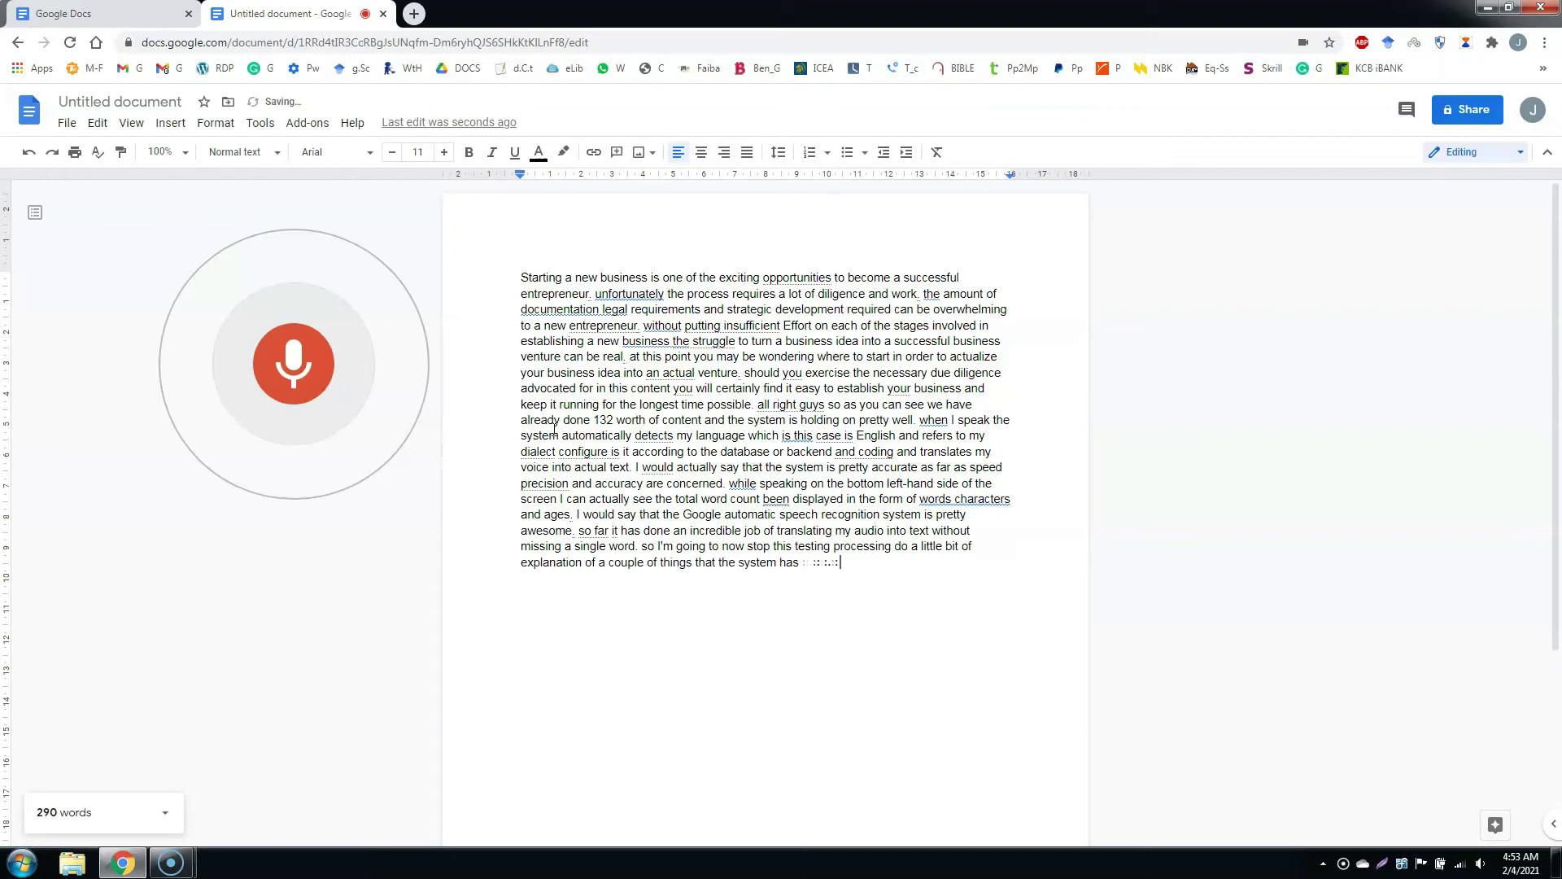
{"action": "key", "text": "ctrl+shift+s"}
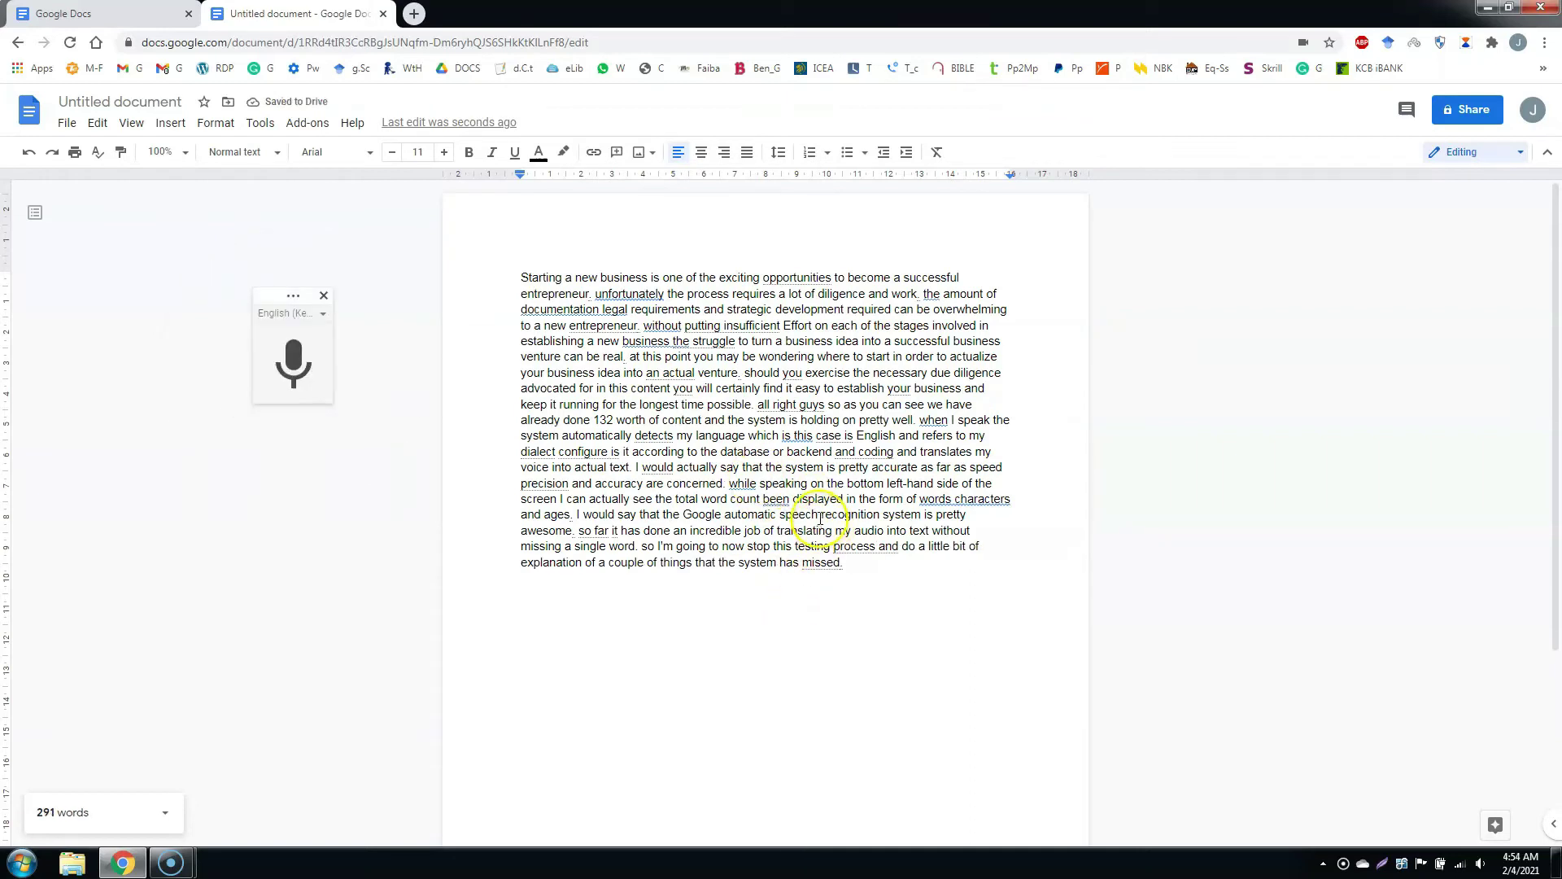
Examine the capitalization of dictated words such as "unfortunately" and "Effort" in the paragraph
{"action": "left_click", "coordinate": [853, 563]}
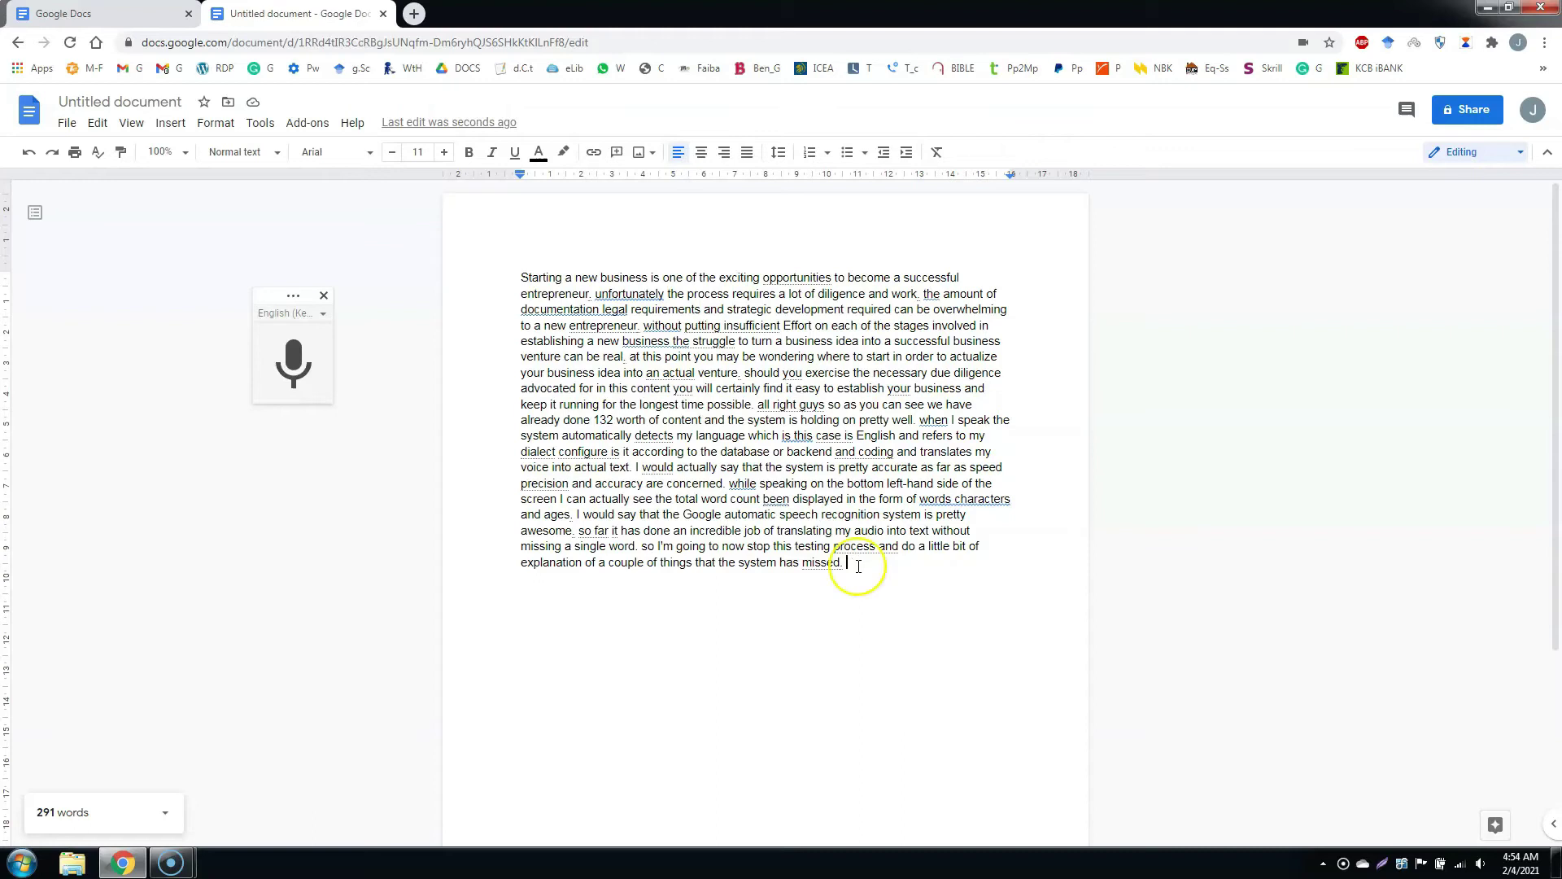
{"action": "left_click", "coordinate": [635, 293]}
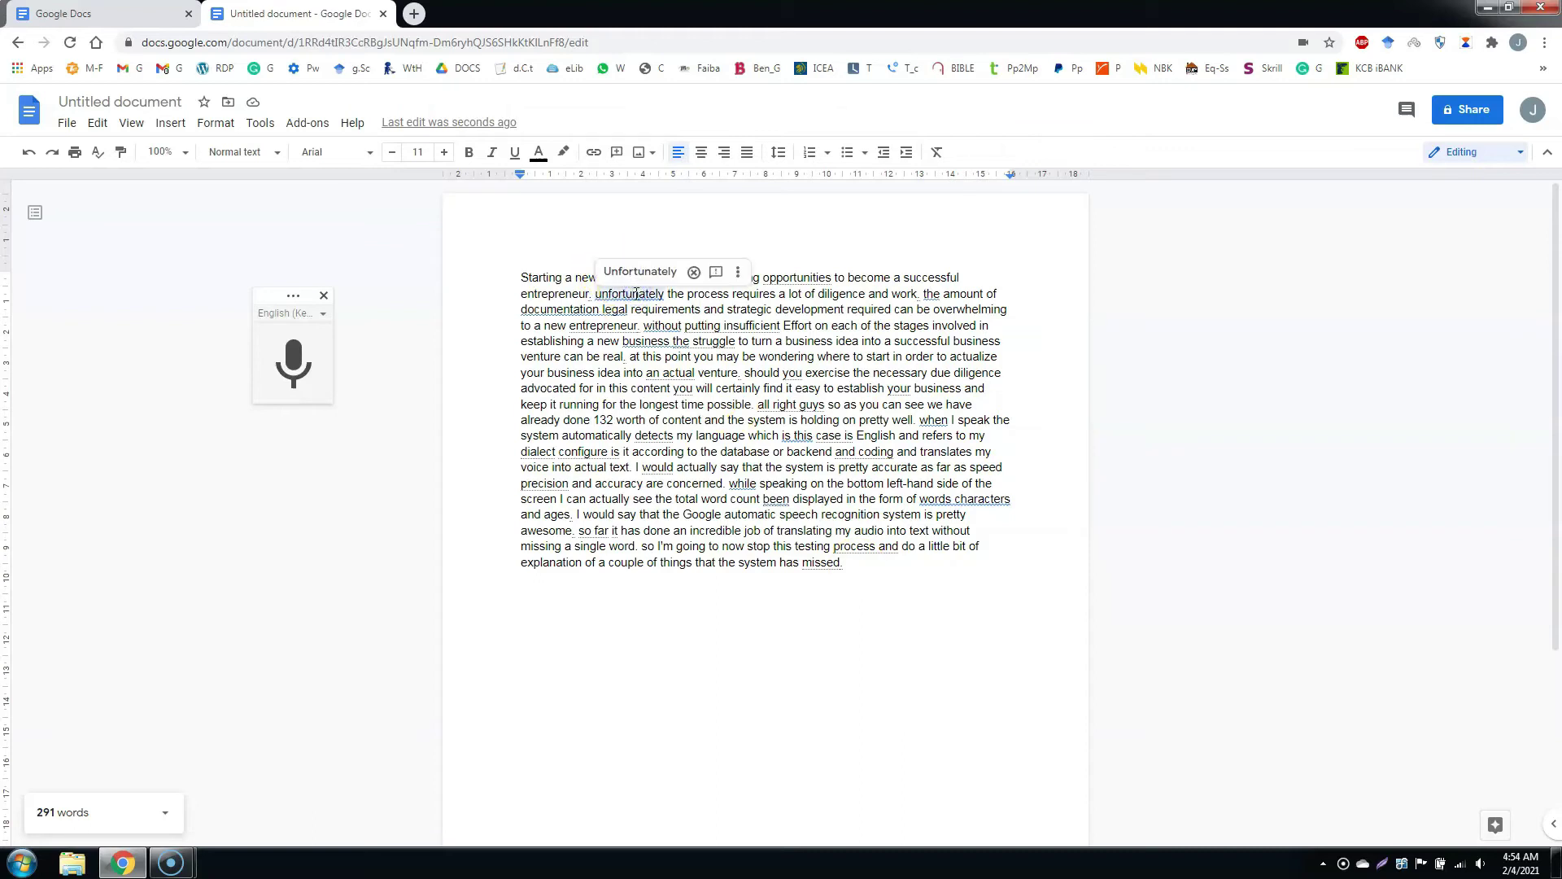
{"action": "left_click_drag", "start_coordinate": [594, 292], "coordinate": [665, 299]}
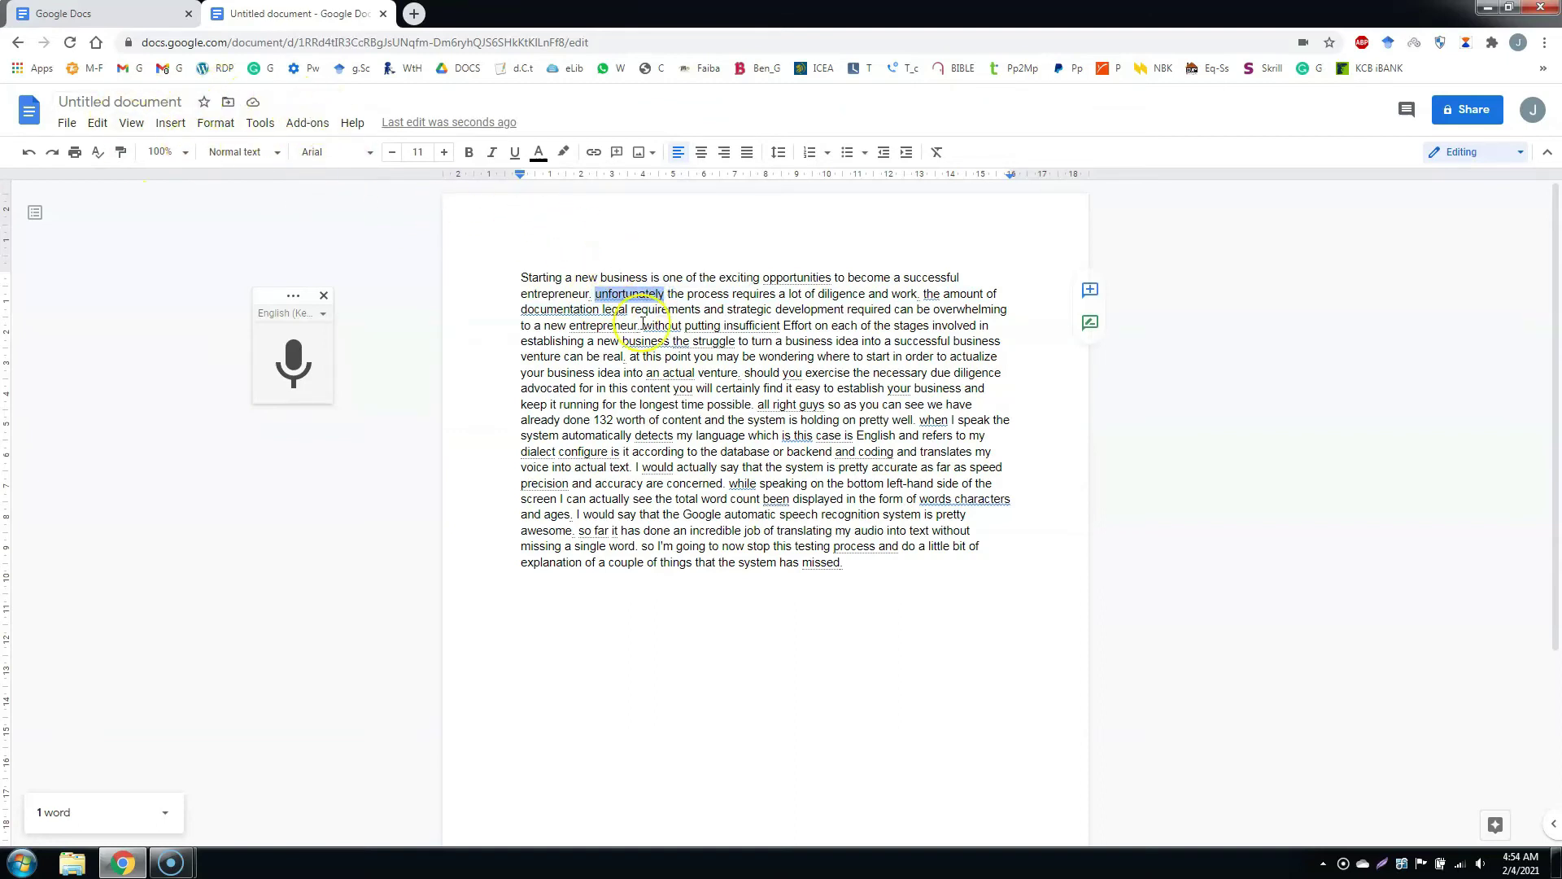
{"action": "left_click", "coordinate": [645, 295]}
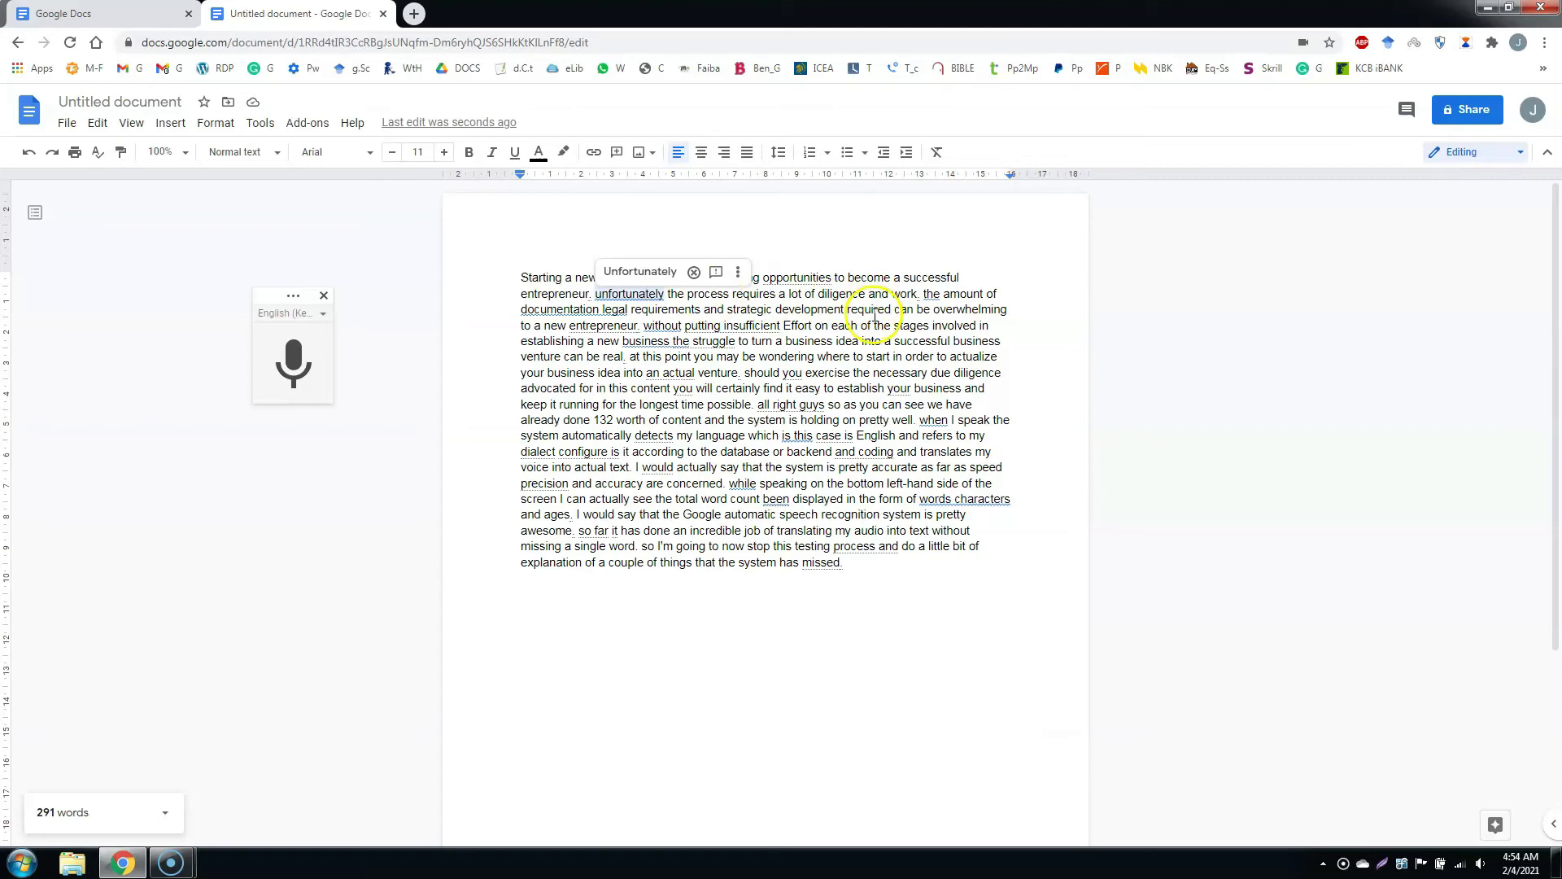
{"action": "left_click", "coordinate": [781, 321]}
{"action": "left_click_drag", "start_coordinate": [782, 321], "coordinate": [816, 324]}
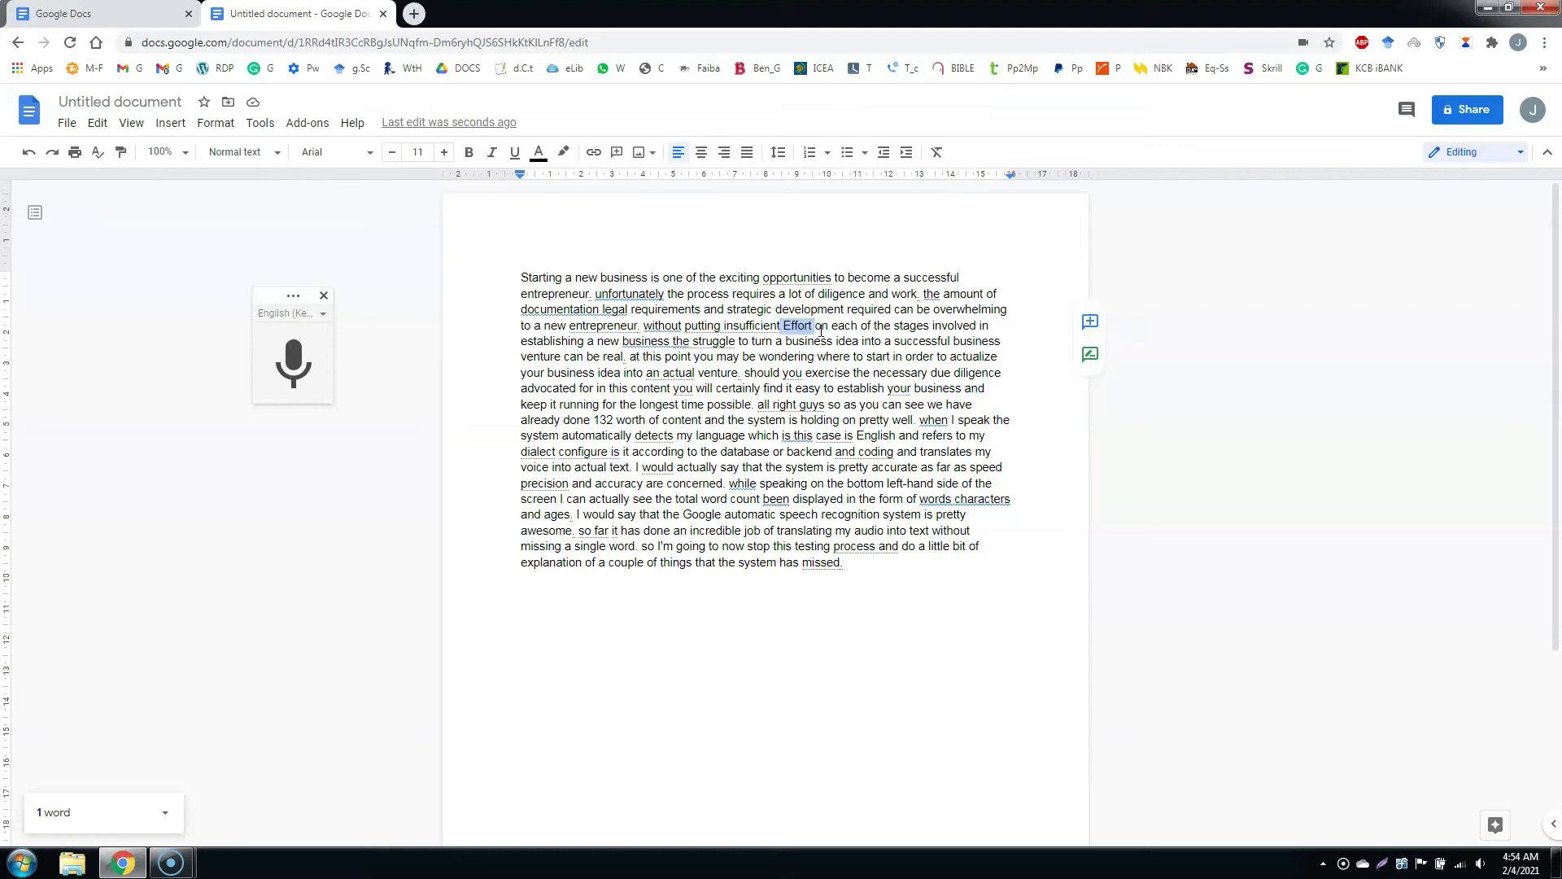
{"action": "left_click", "coordinate": [861, 415]}
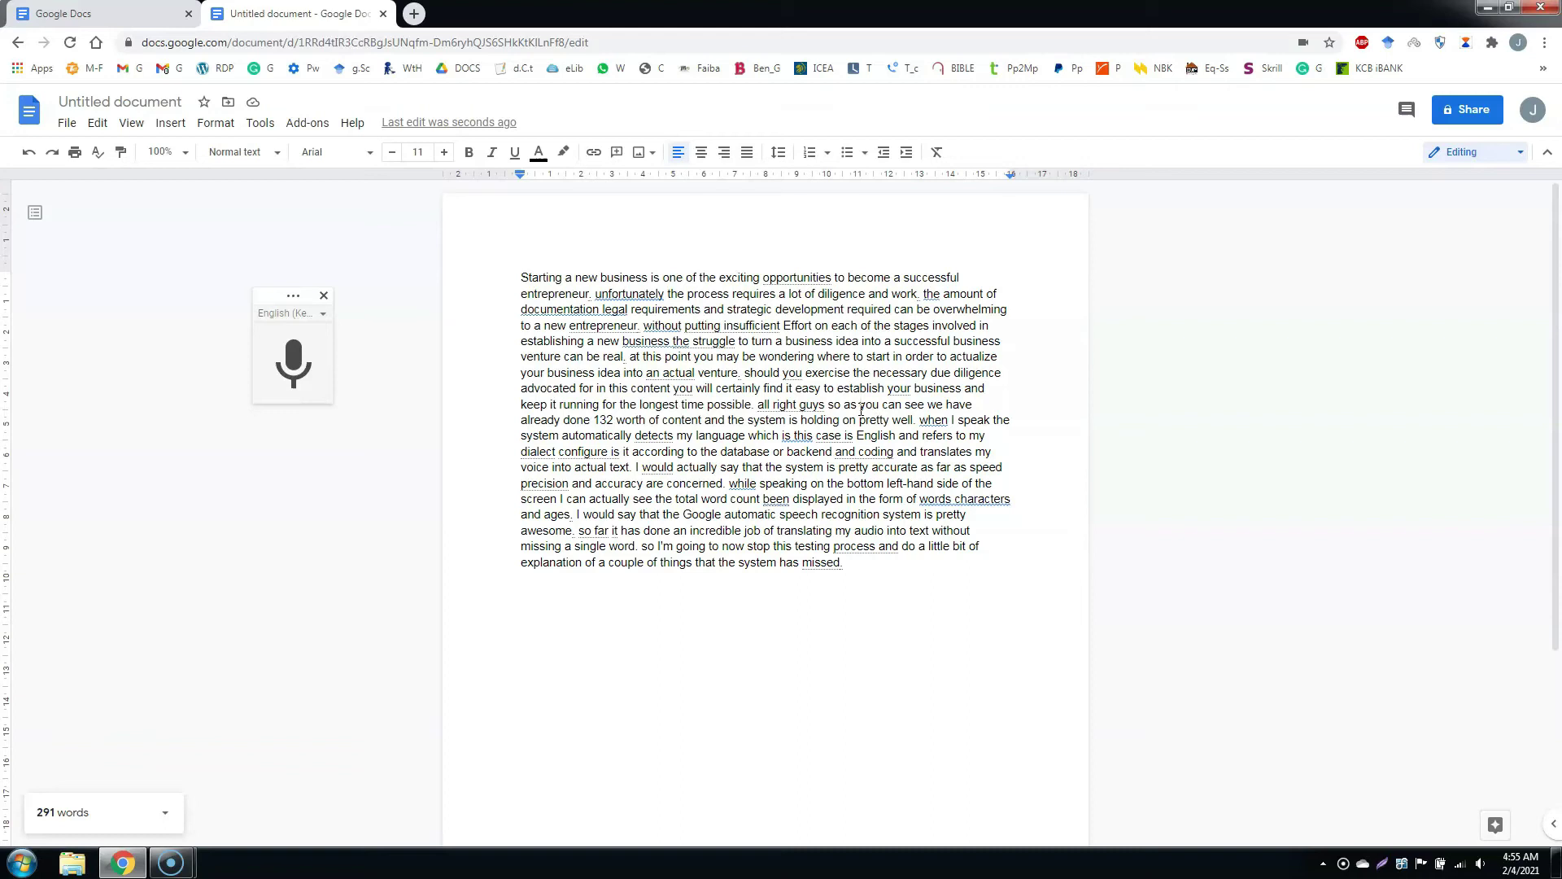
Dictate a sentence about referring to another web page at the paragraph's end, opening a new browser tab during dictation and returning to the document
{"action": "left_click", "coordinate": [884, 565]}
{"action": "left_click", "coordinate": [293, 362]}
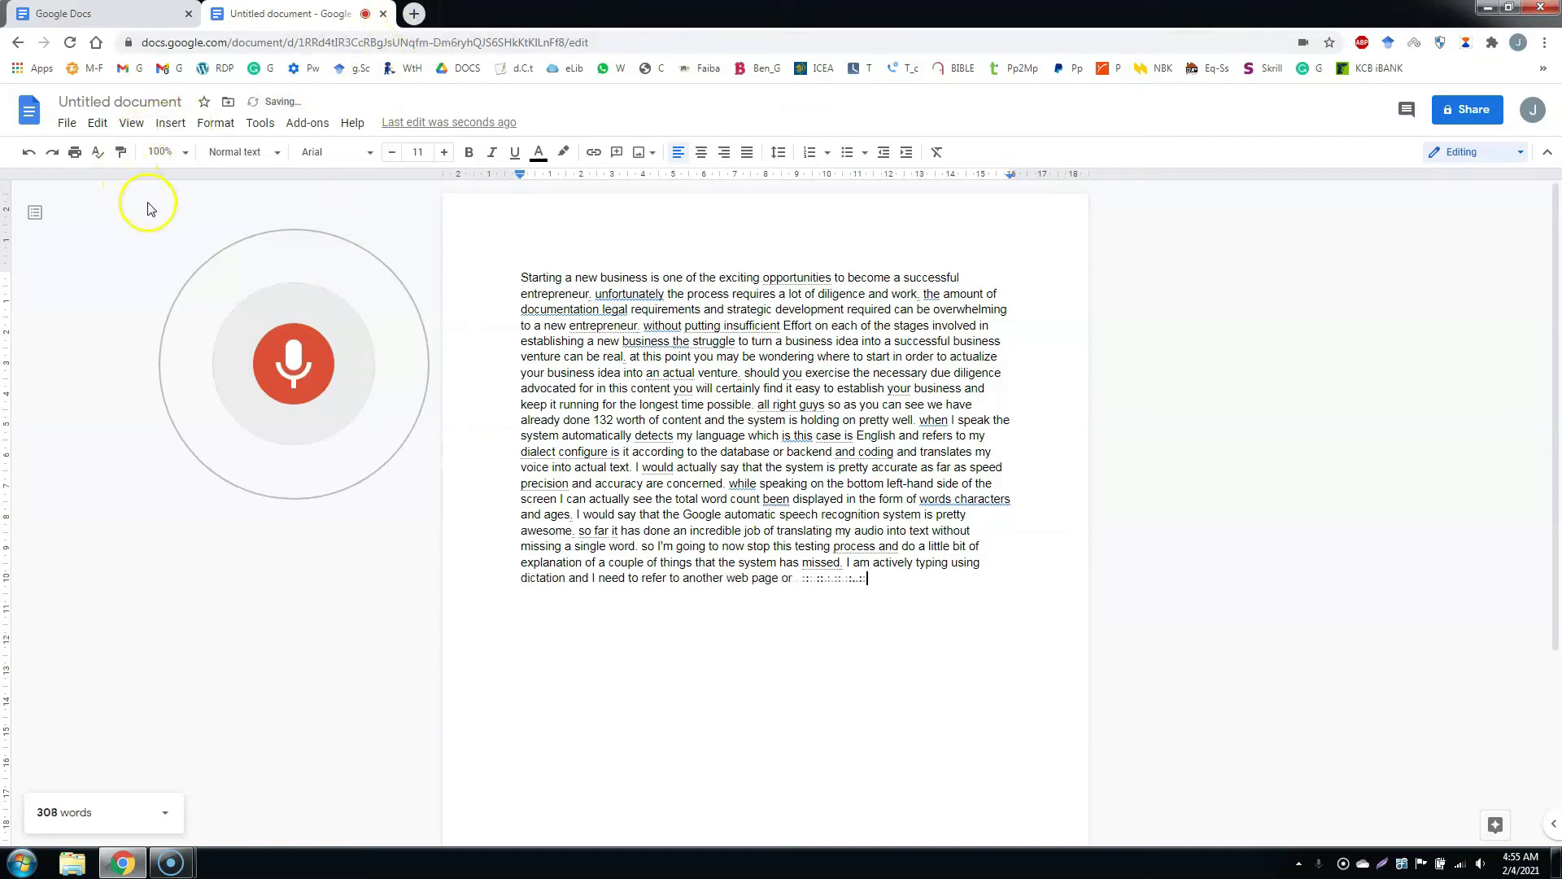
{"action": "left_click", "coordinate": [413, 14]}
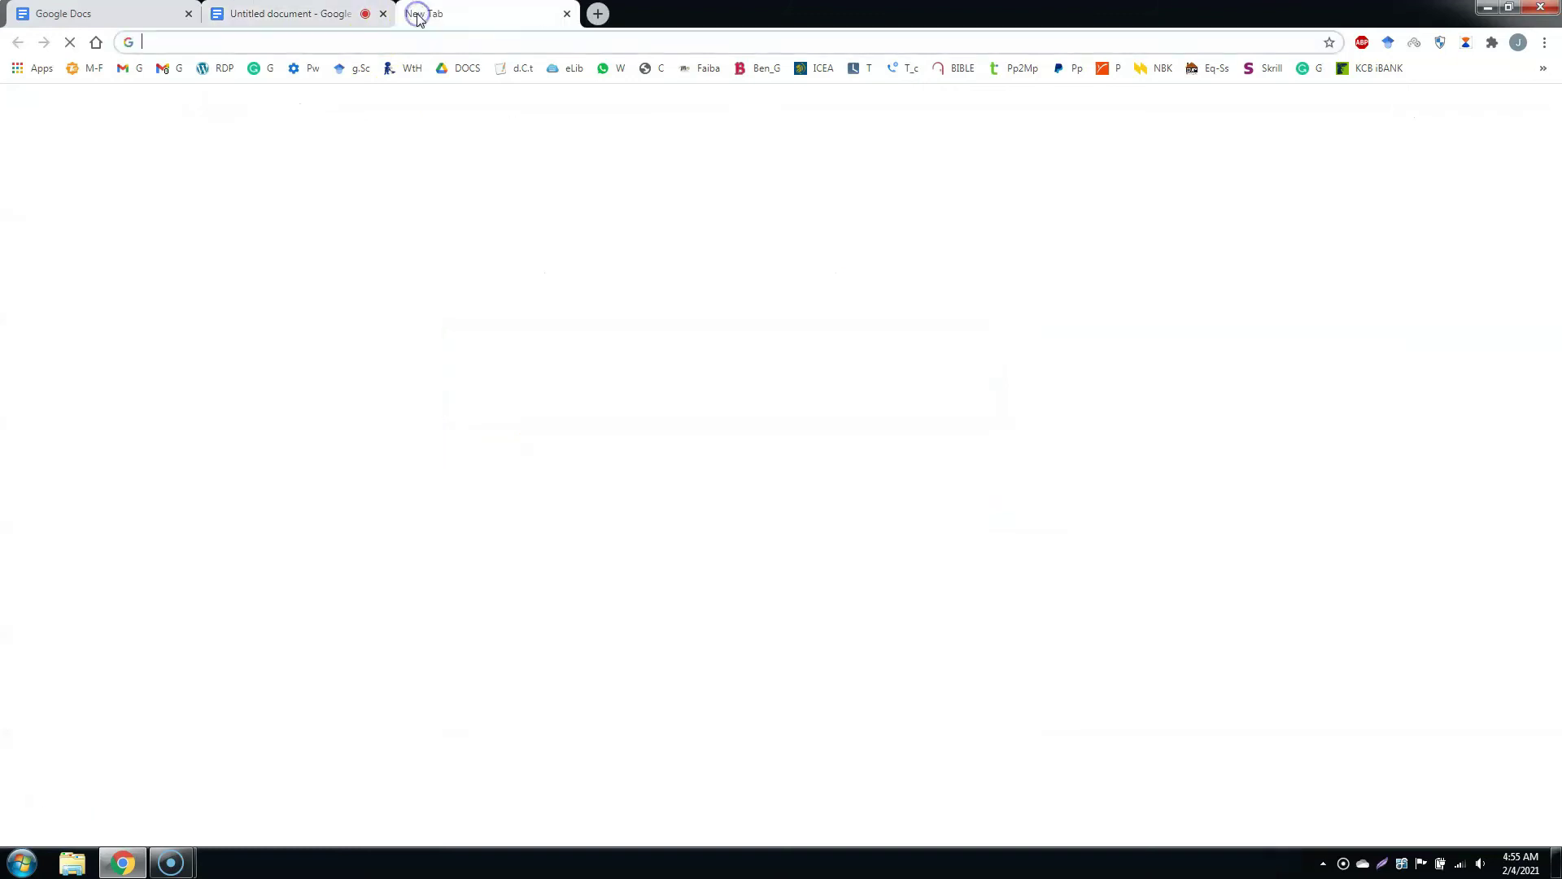
{"action": "left_click", "coordinate": [338, 16]}
{"action": "left_click", "coordinate": [295, 360]}
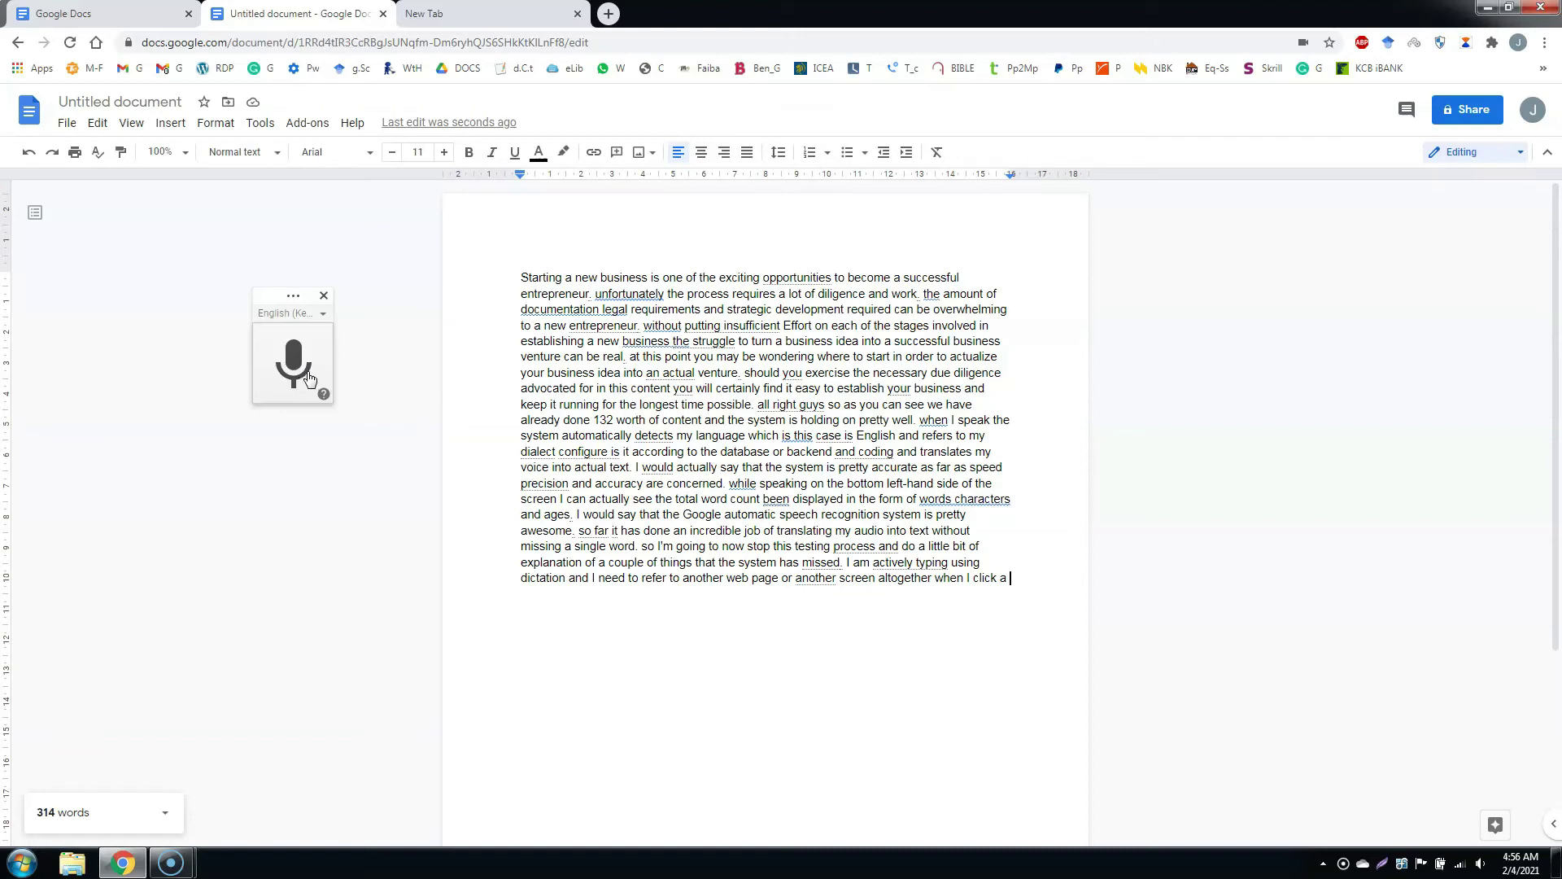
Switch back and forth between the new browser tab and the document to check the state of voice typing
{"action": "left_click", "coordinate": [455, 14]}
{"action": "left_click", "coordinate": [309, 14]}
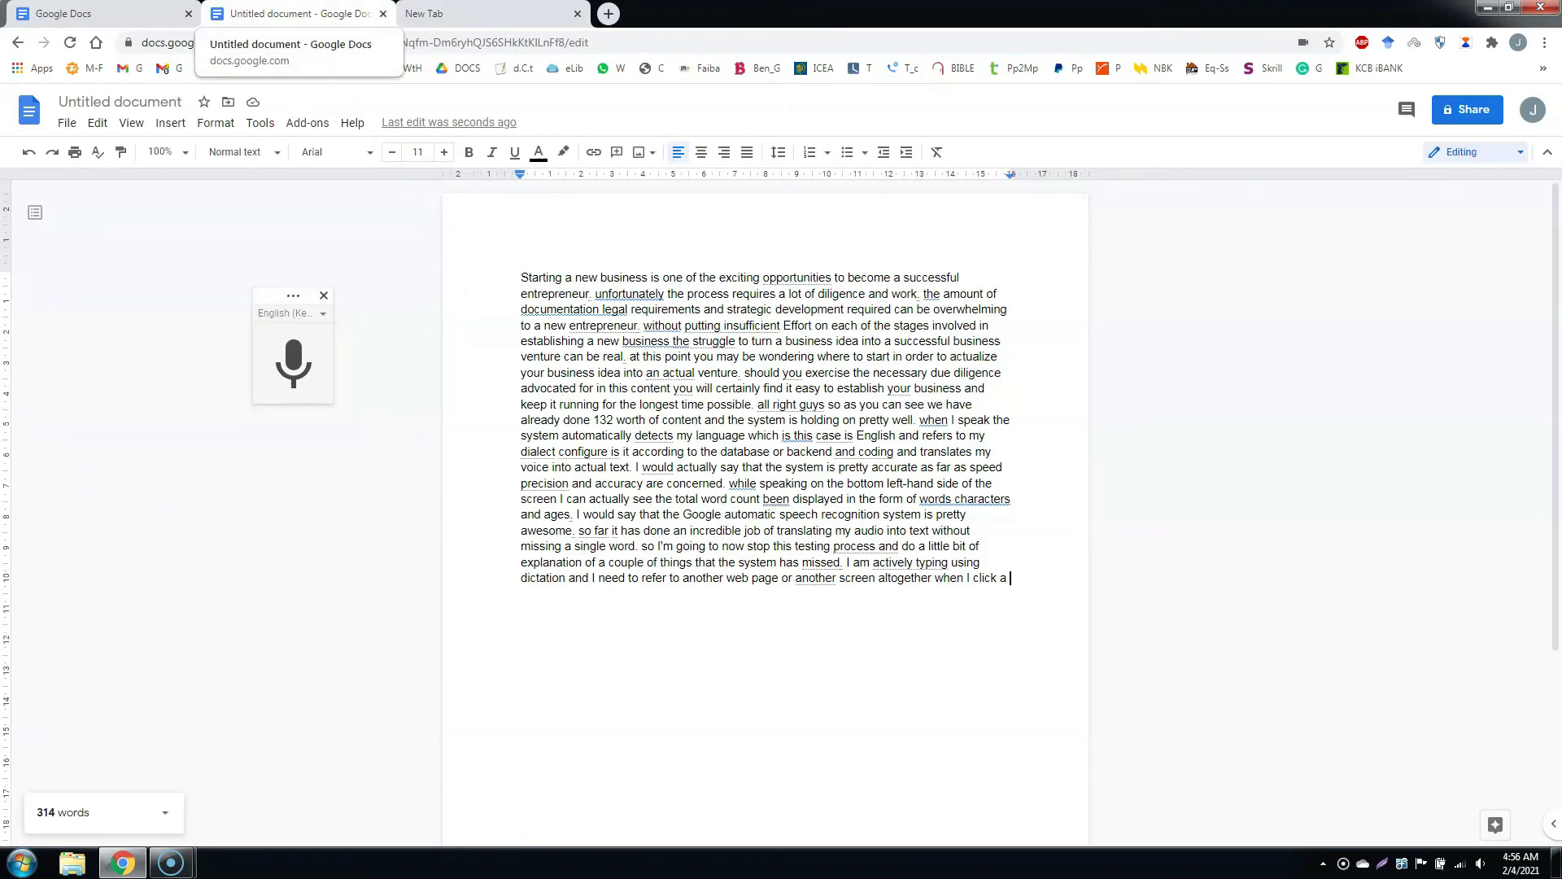
{"action": "left_click", "coordinate": [488, 14]}
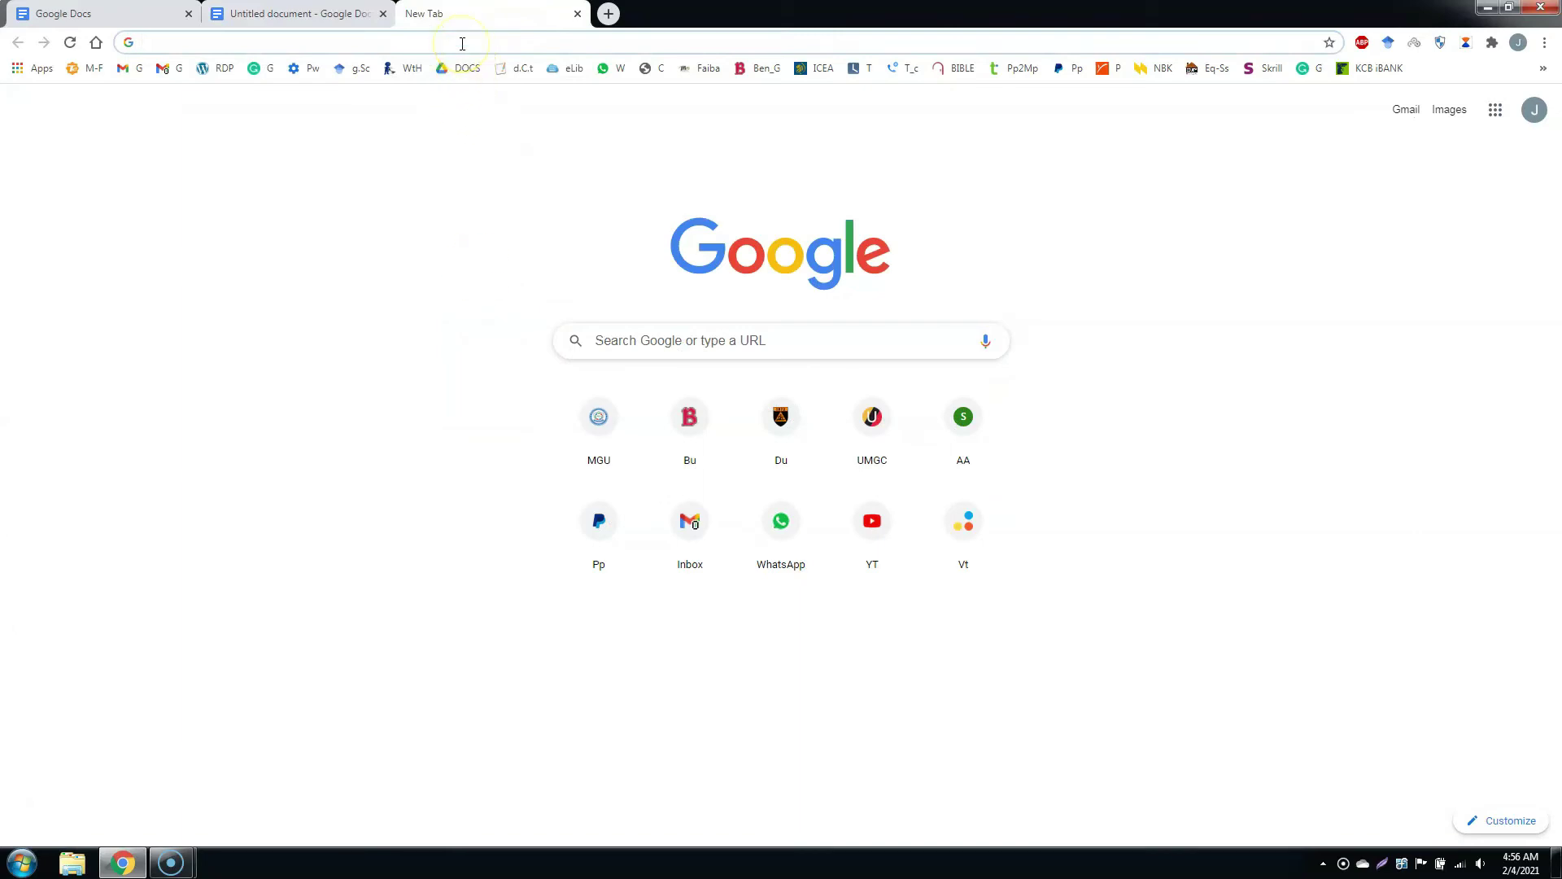
{"action": "left_click", "coordinate": [297, 14]}
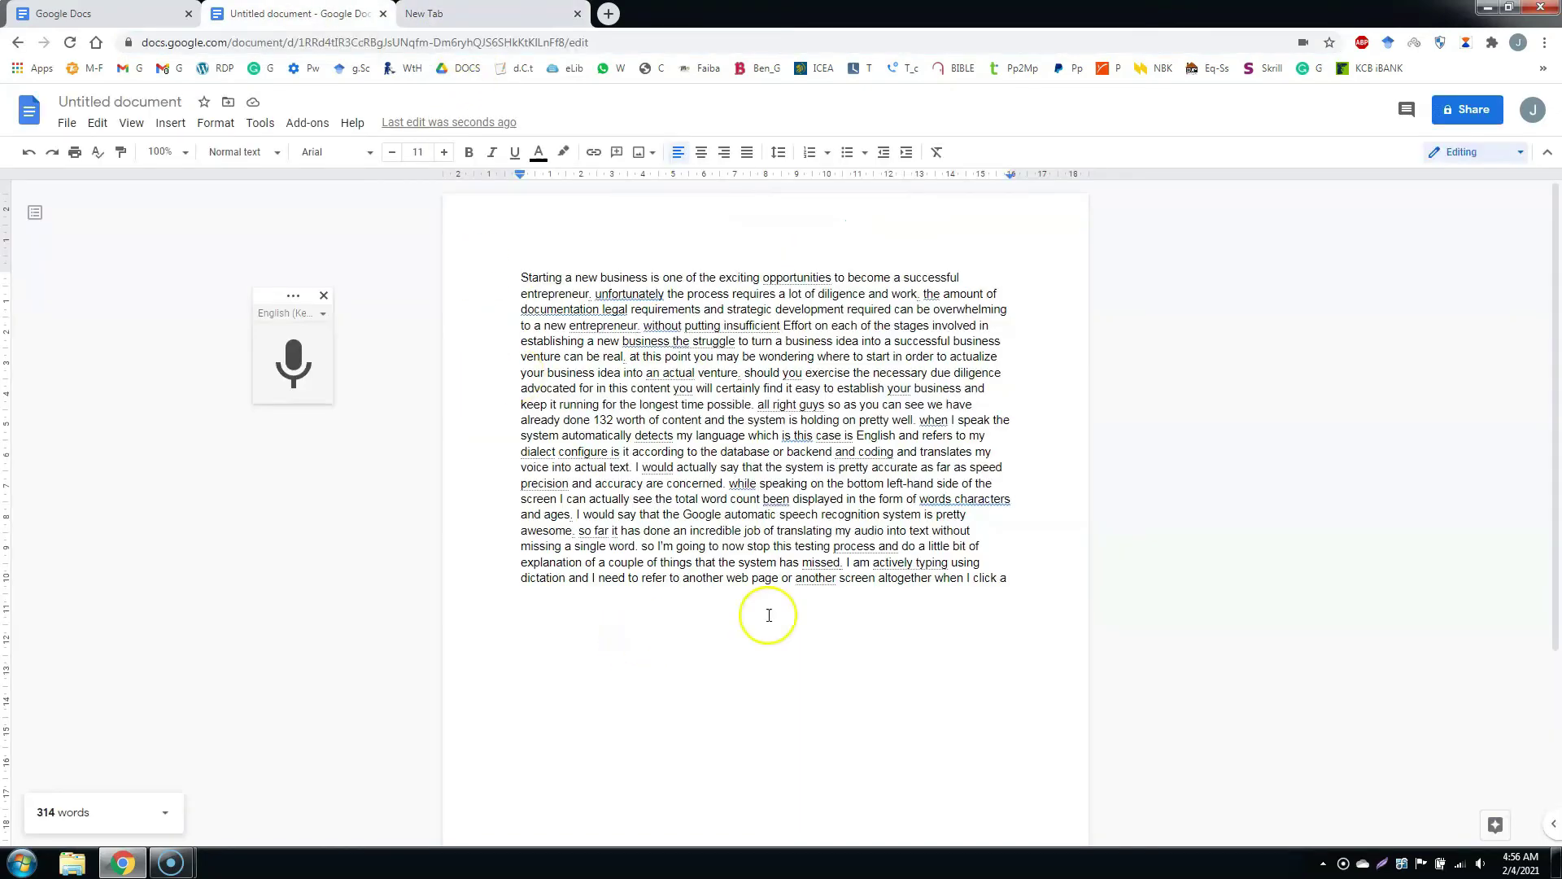
View the page, word and character counts of the dictated text
{"action": "left_click", "coordinate": [1009, 578]}
{"action": "left_click", "coordinate": [1010, 578]}
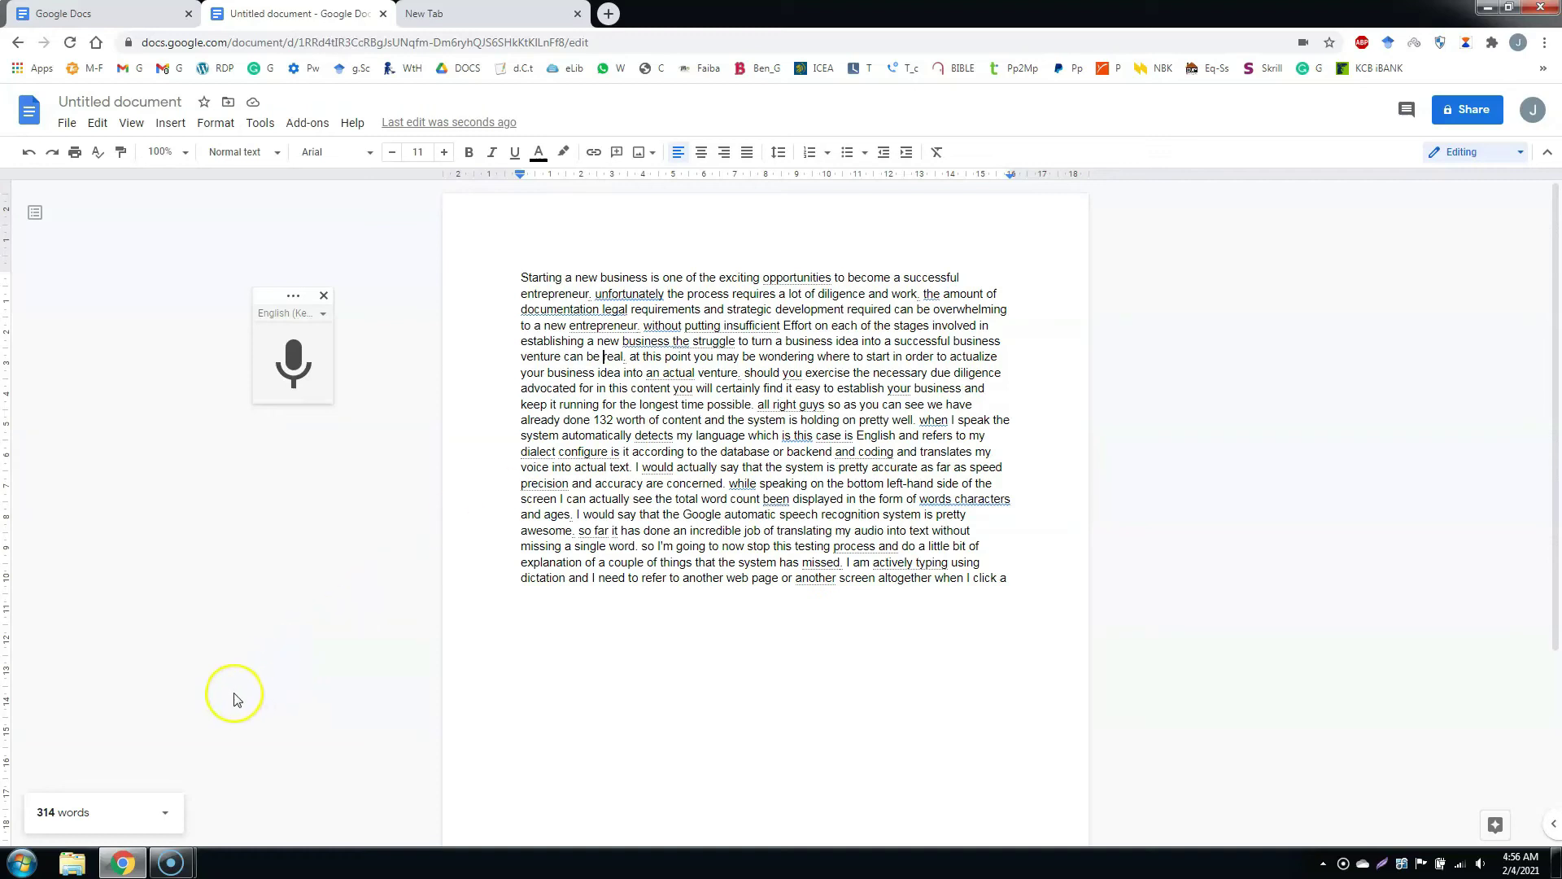
{"action": "left_click", "coordinate": [65, 812]}
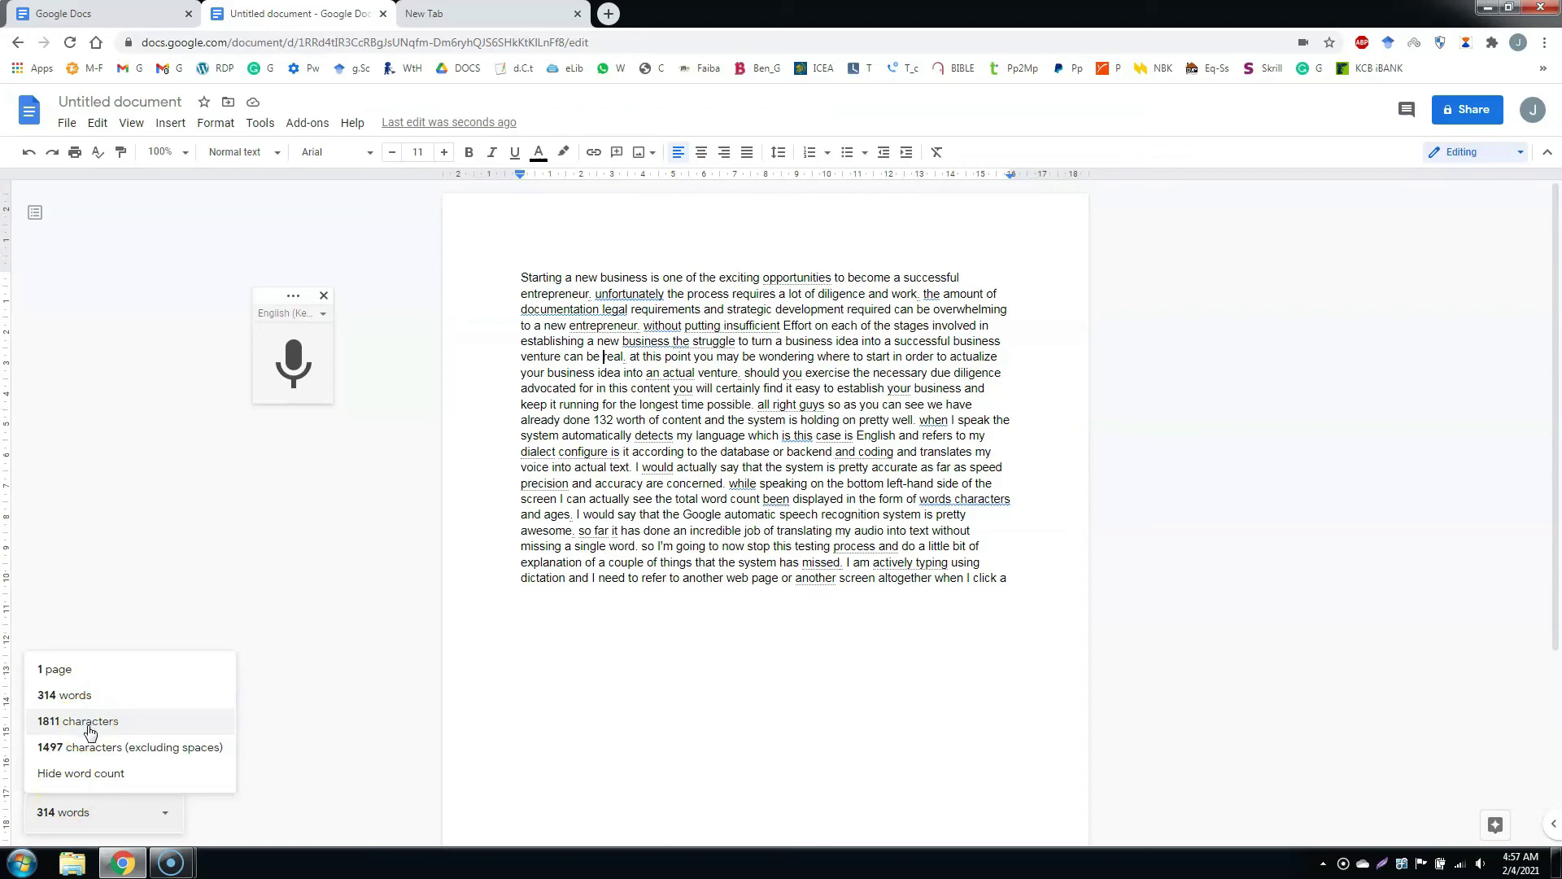
{"action": "left_click", "coordinate": [651, 531]}
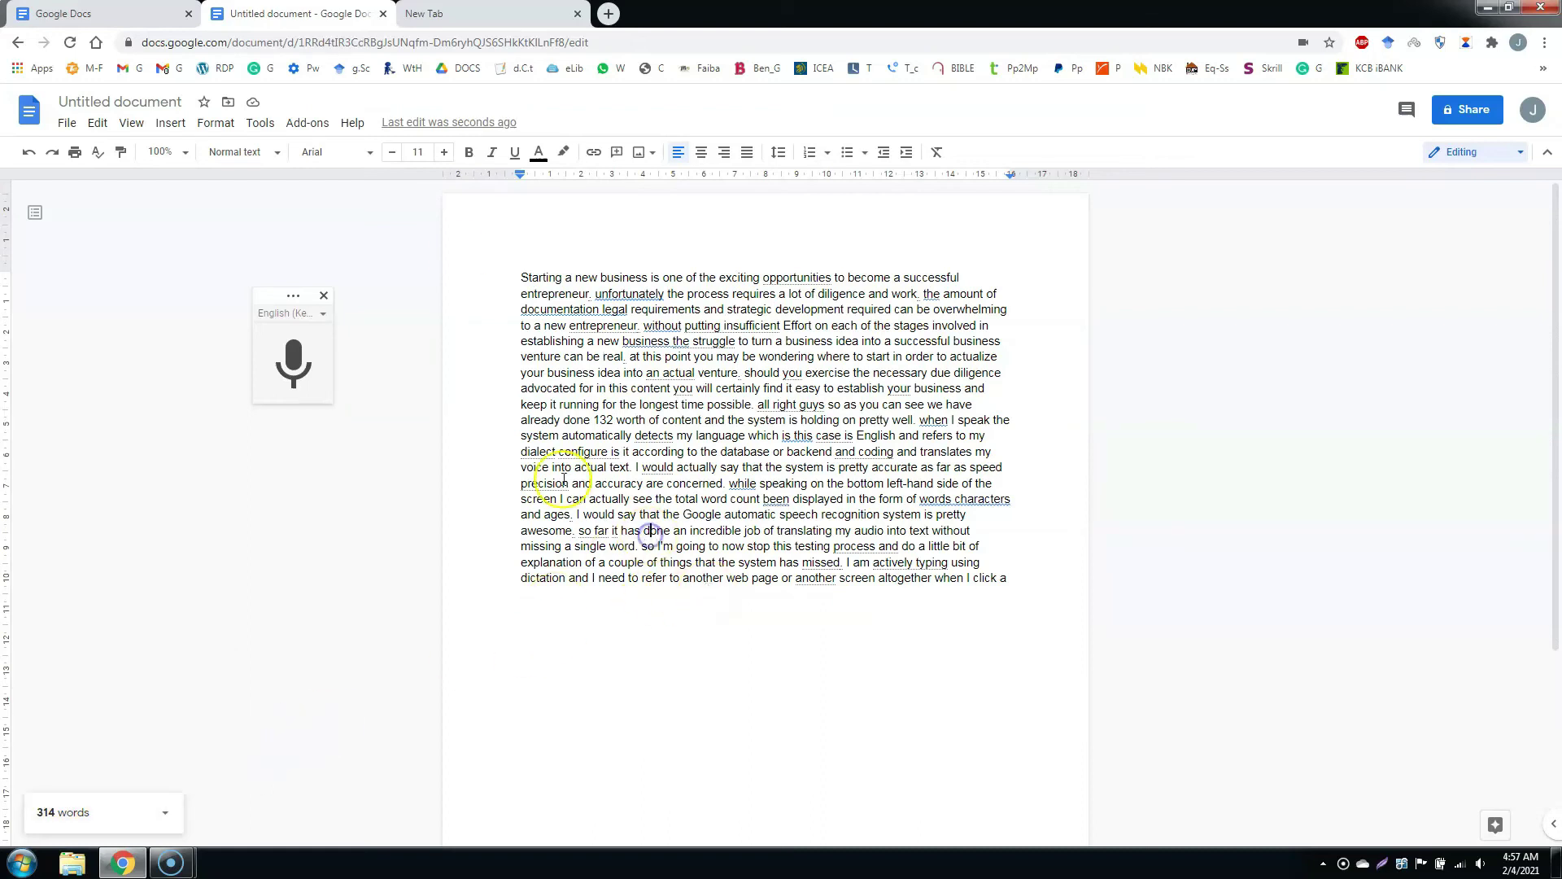
Close the document, reopen the most recent untitled document from the Google Docs home page and check its word count
{"action": "left_click", "coordinate": [383, 14]}
{"action": "left_click", "coordinate": [244, 42]}
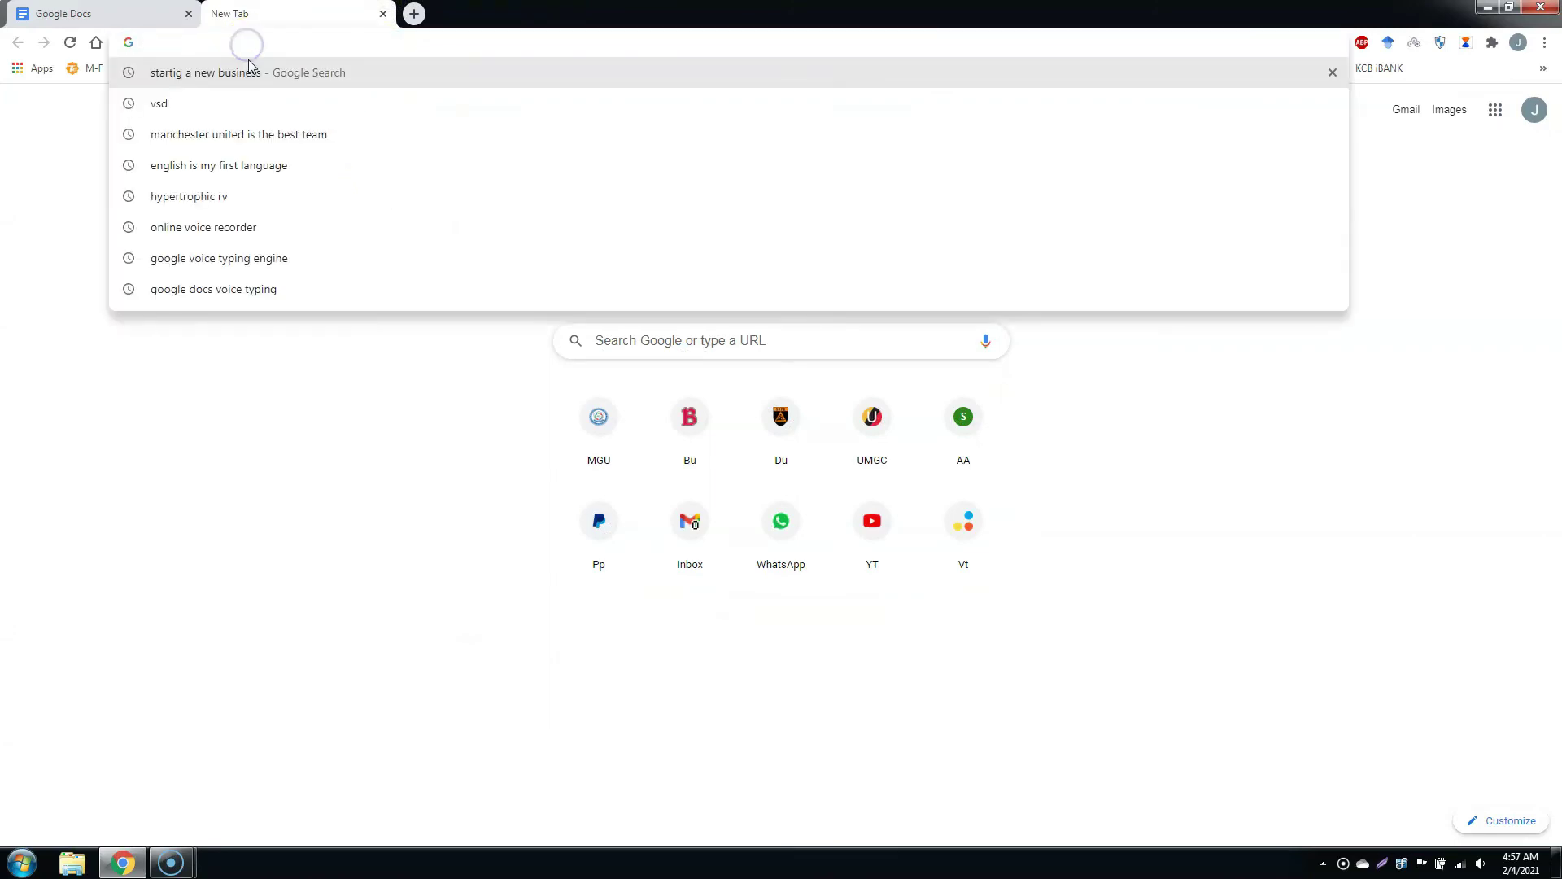
{"action": "type", "text": "do"}
{"action": "key", "text": "Return"}
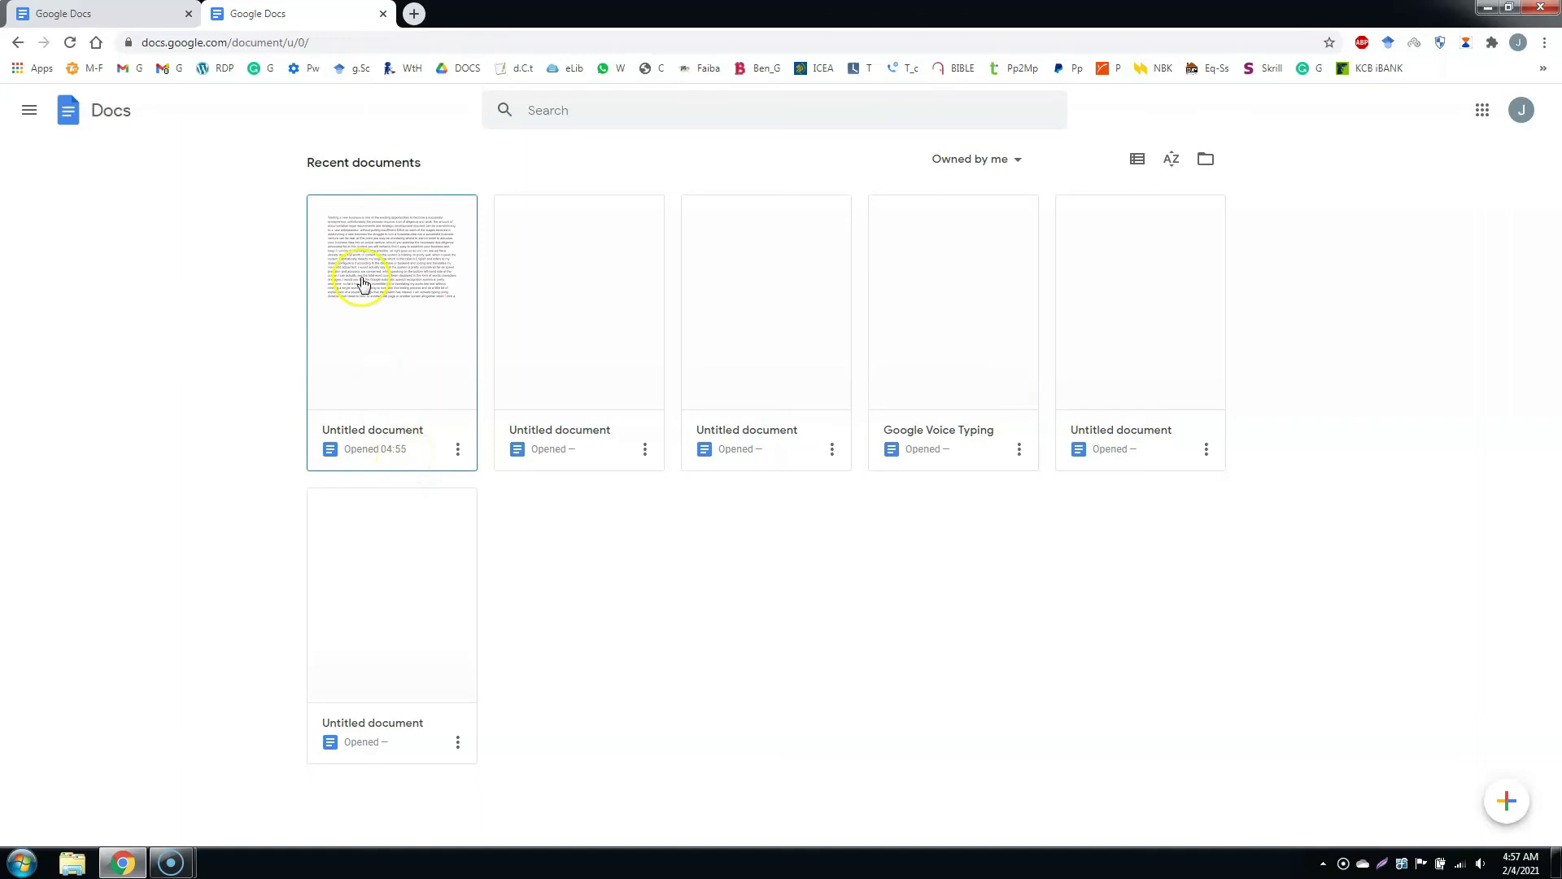
{"action": "left_click", "coordinate": [363, 284]}
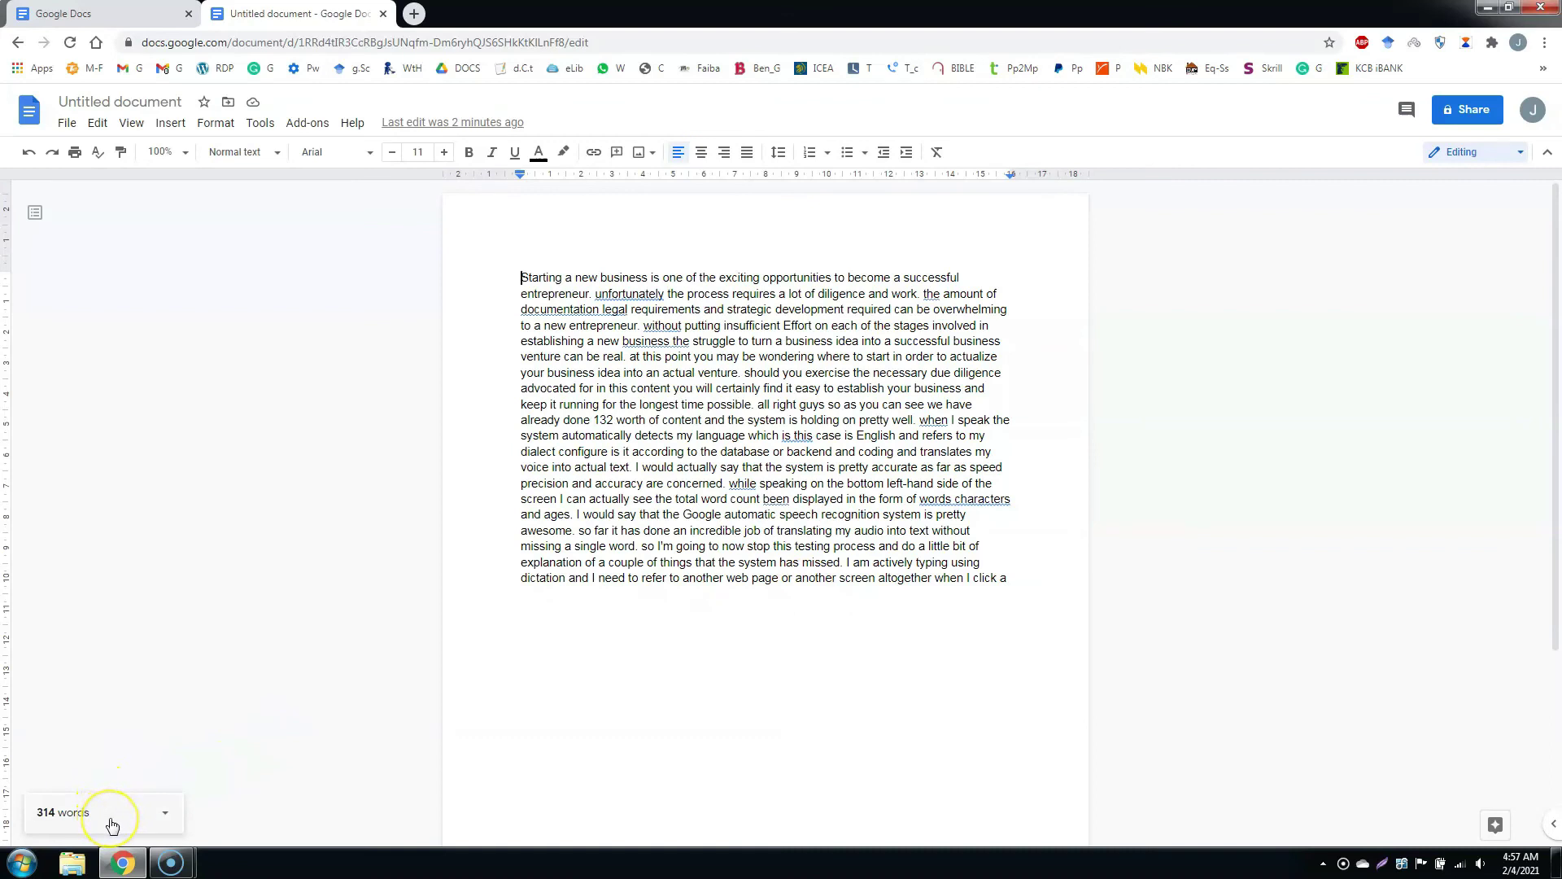
{"action": "left_click", "coordinate": [113, 825]}
{"action": "left_click", "coordinate": [112, 822]}
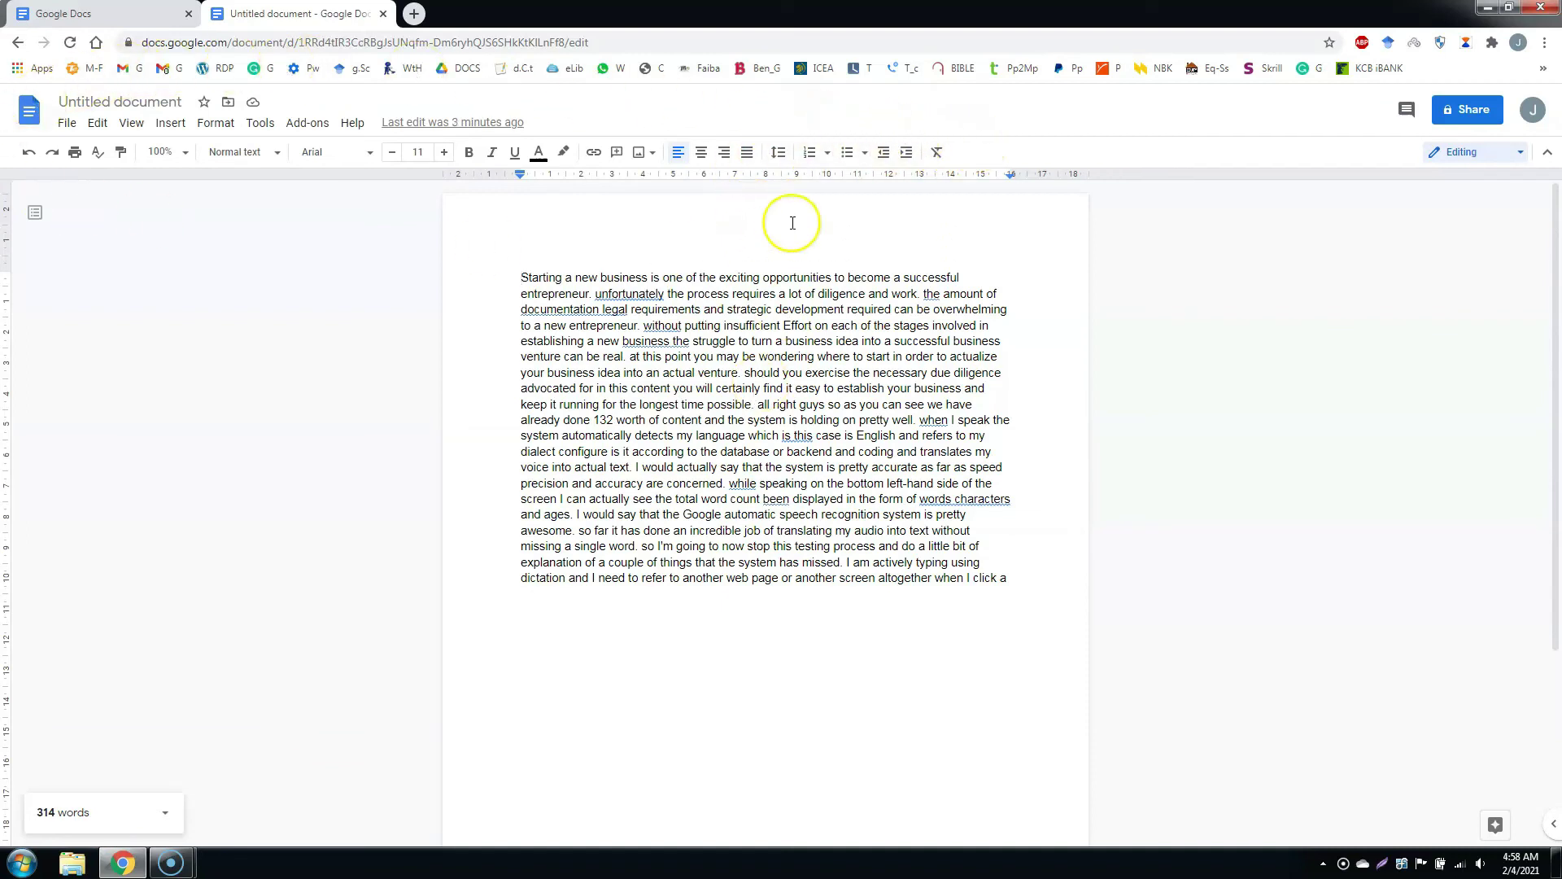
Examine the file commands with their download formats, and the editing and view commands
{"action": "left_click", "coordinate": [65, 127]}
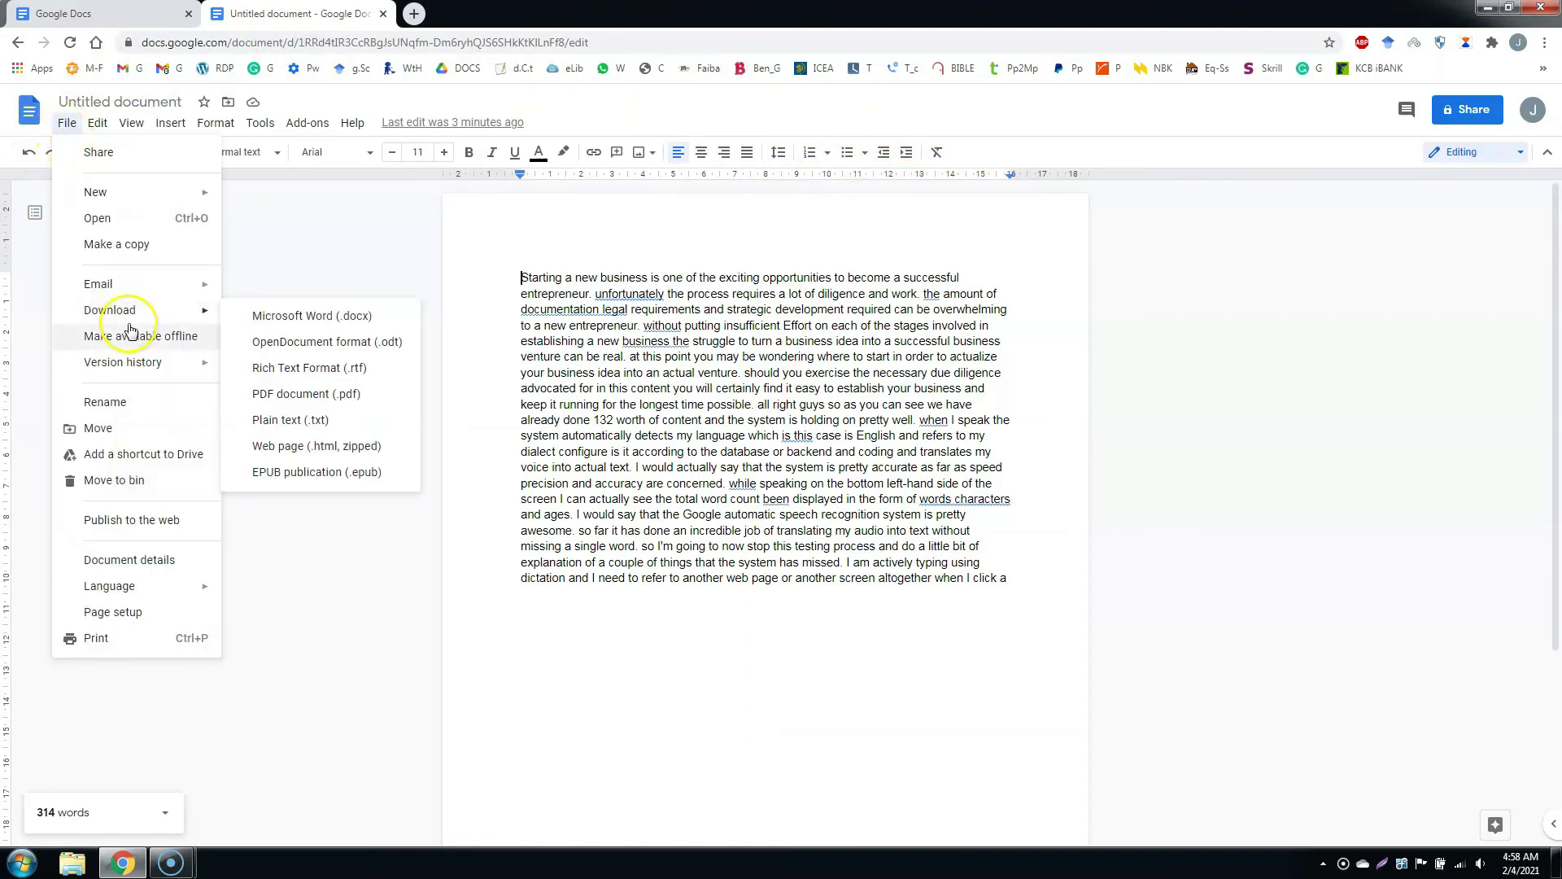
{"action": "mouse_move", "coordinate": [122, 310]}
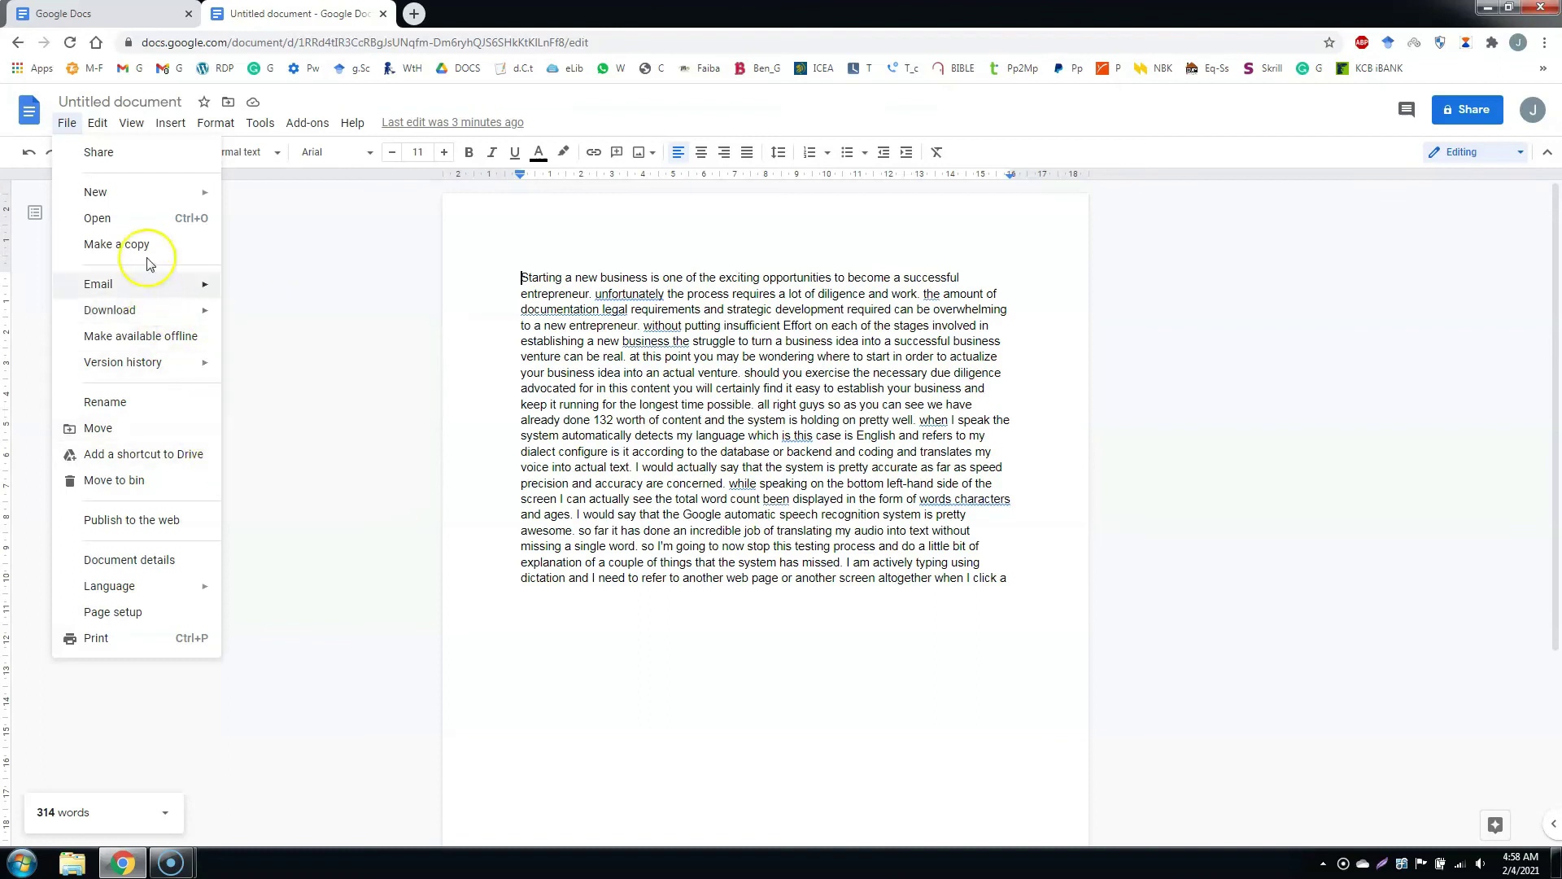
{"action": "mouse_move", "coordinate": [102, 126]}
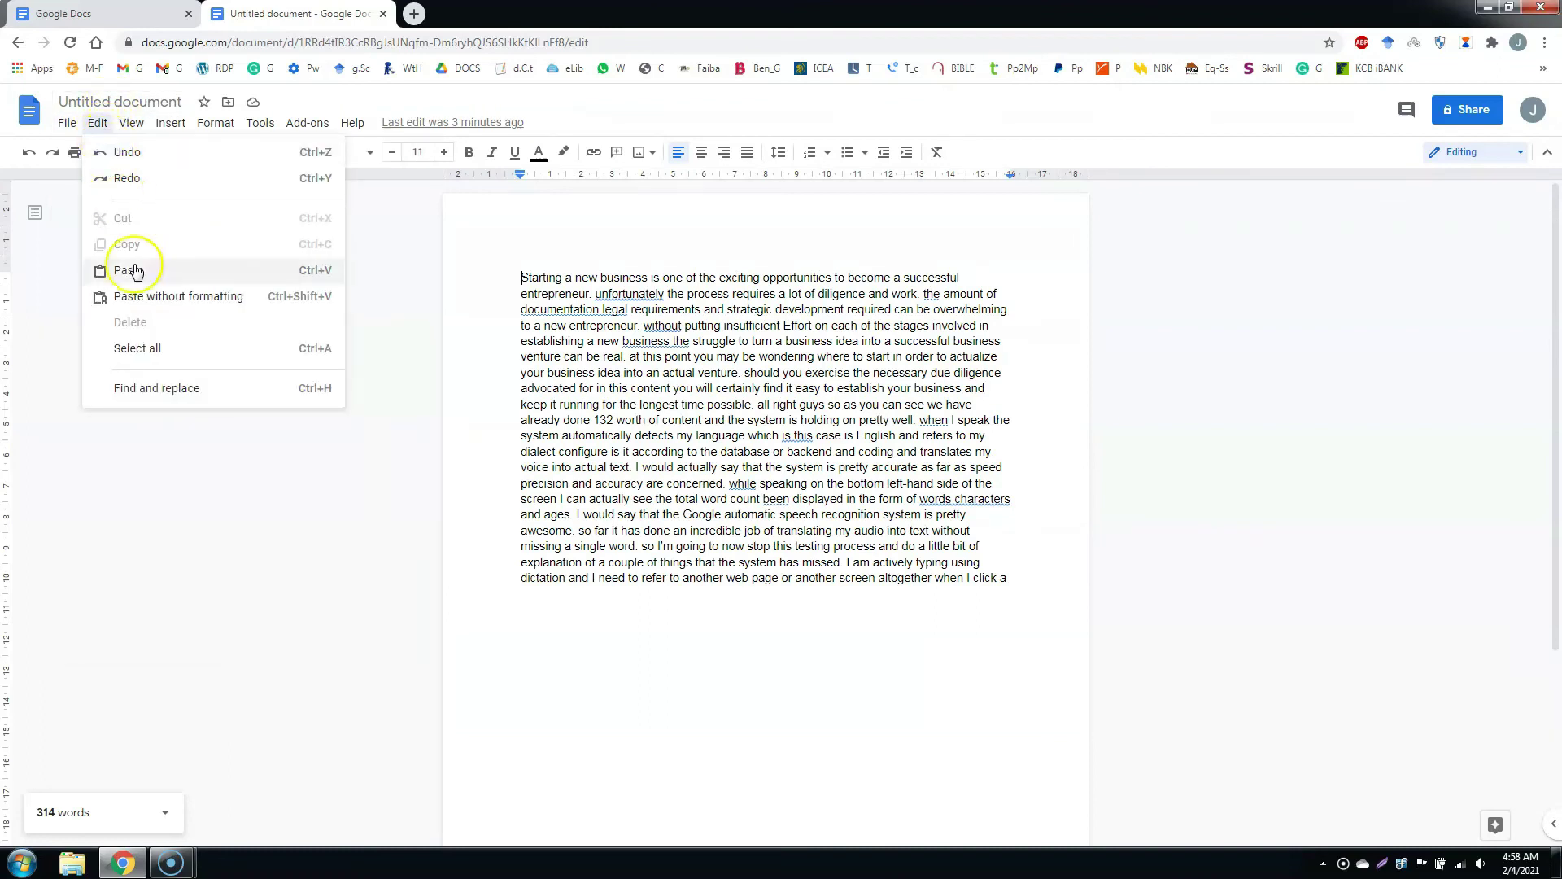
{"action": "left_click", "coordinate": [131, 126]}
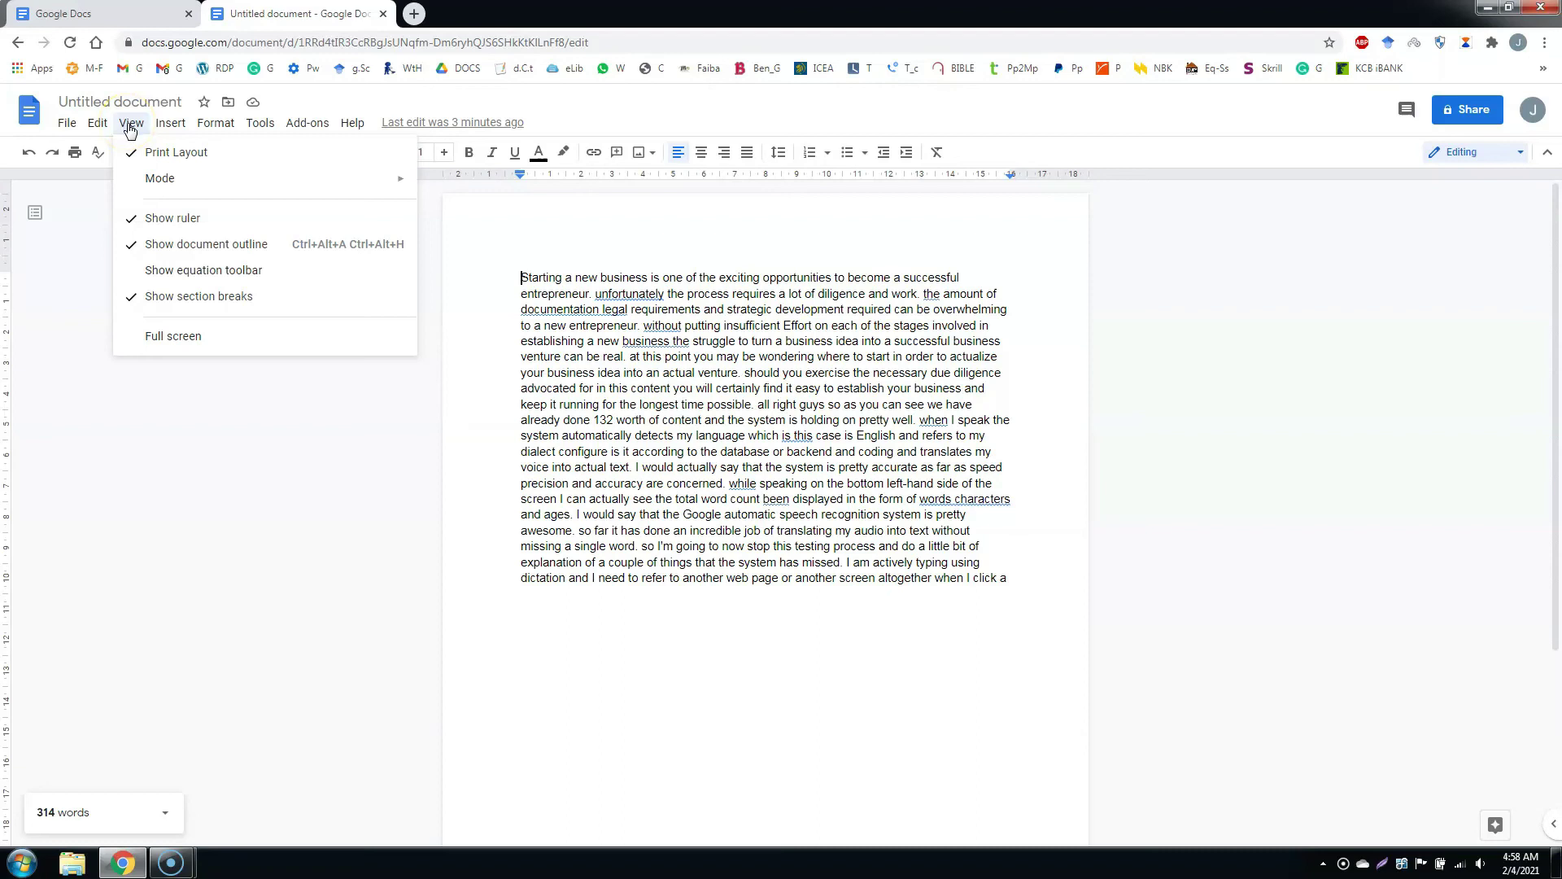
Look through the elements that can be inserted, such as images, tables, drawings, special characters and equations
{"action": "left_click", "coordinate": [170, 123]}
{"action": "left_click", "coordinate": [193, 156]}
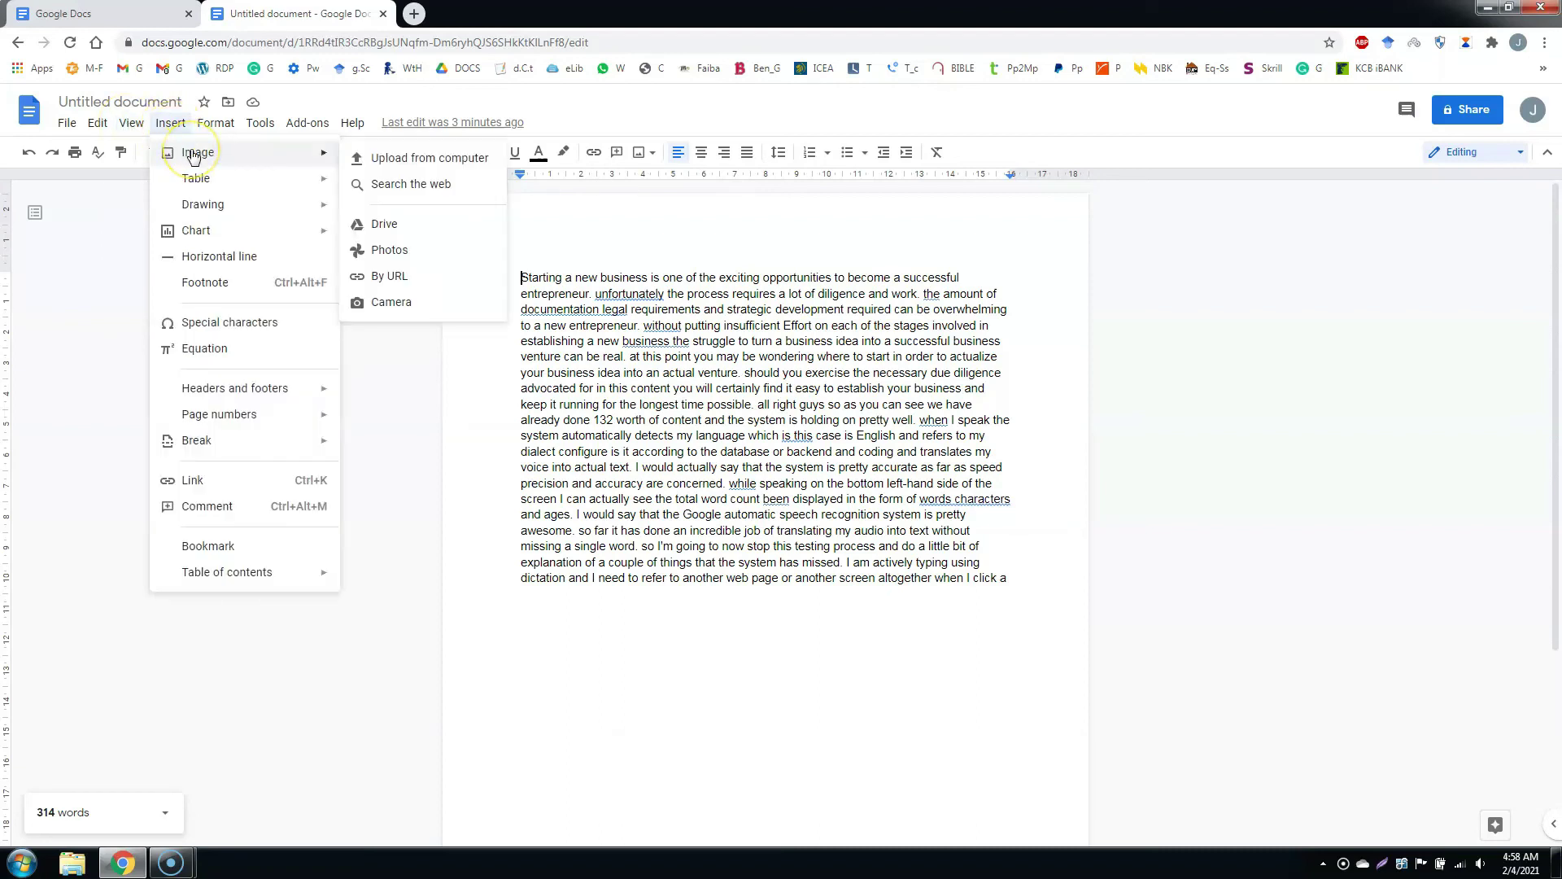
{"action": "left_click", "coordinate": [207, 181]}
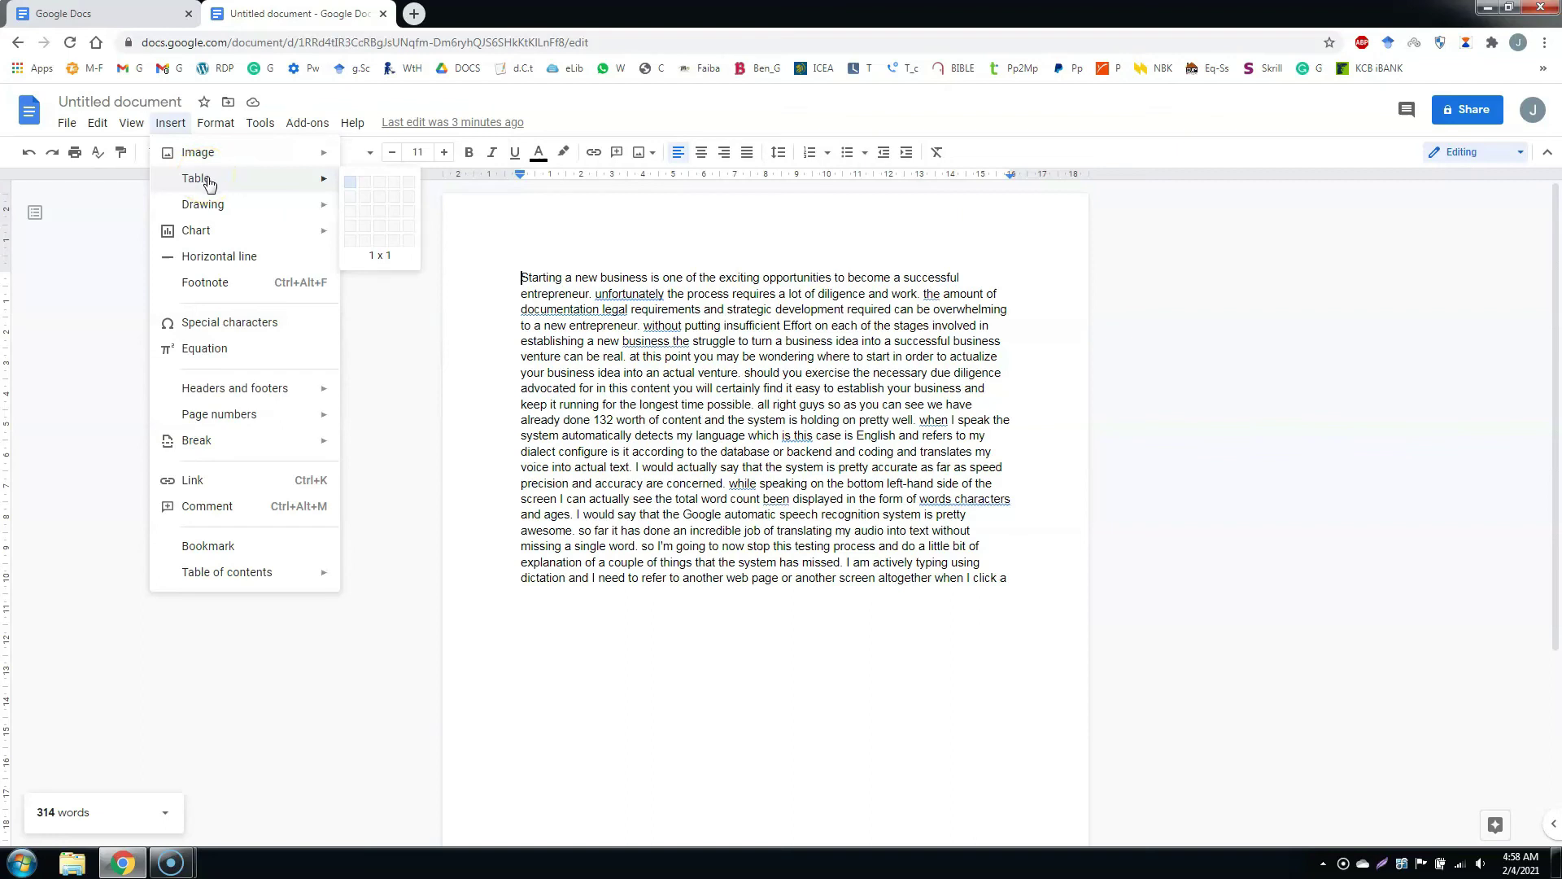
{"action": "left_click", "coordinate": [215, 204]}
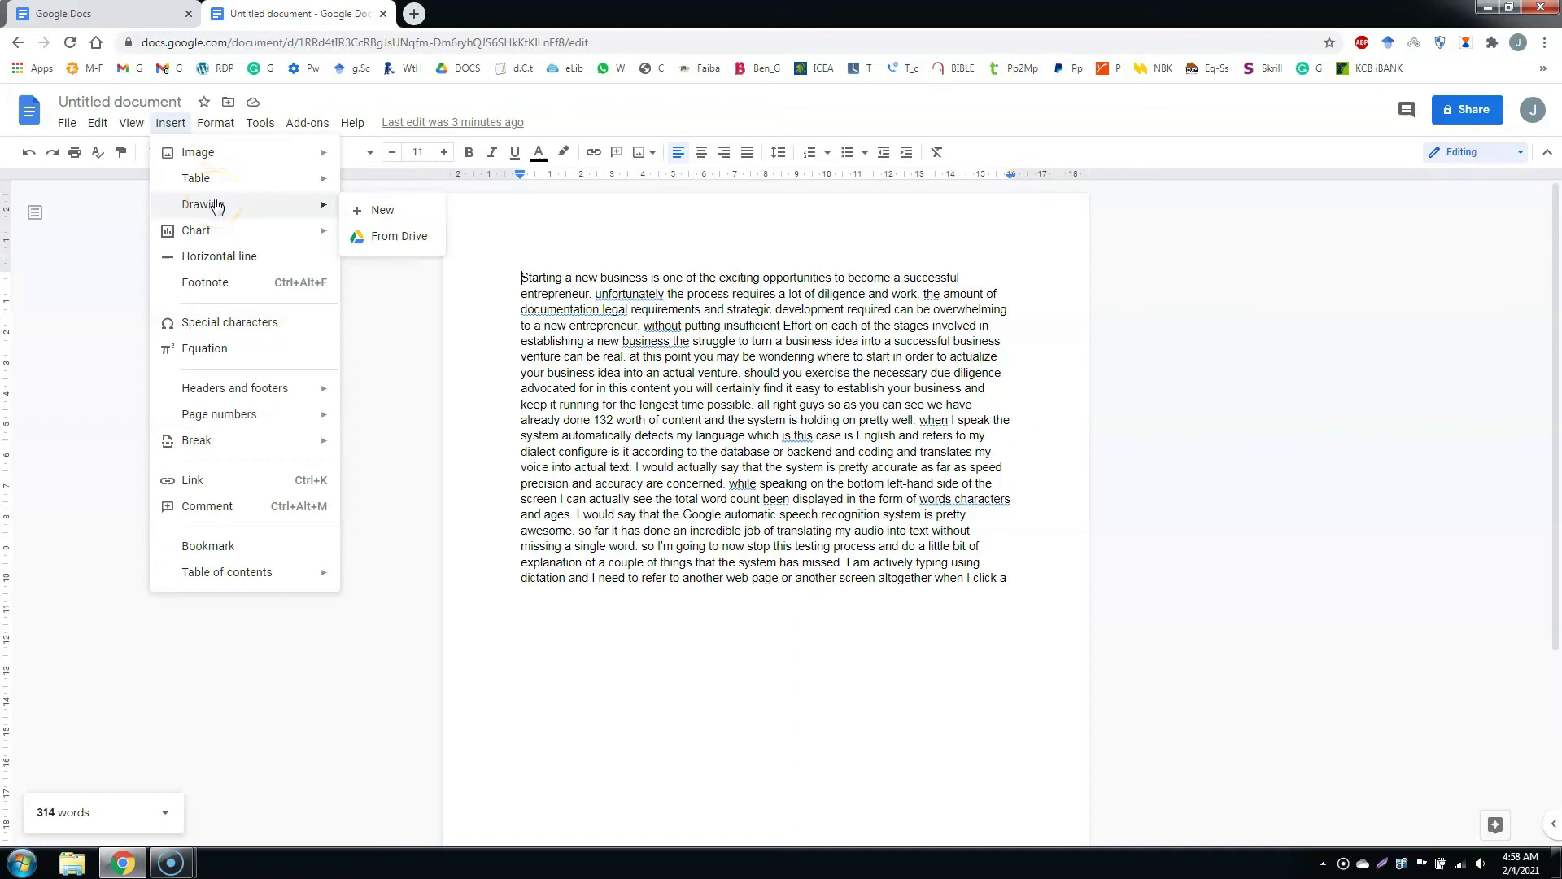
{"action": "left_click", "coordinate": [229, 291]}
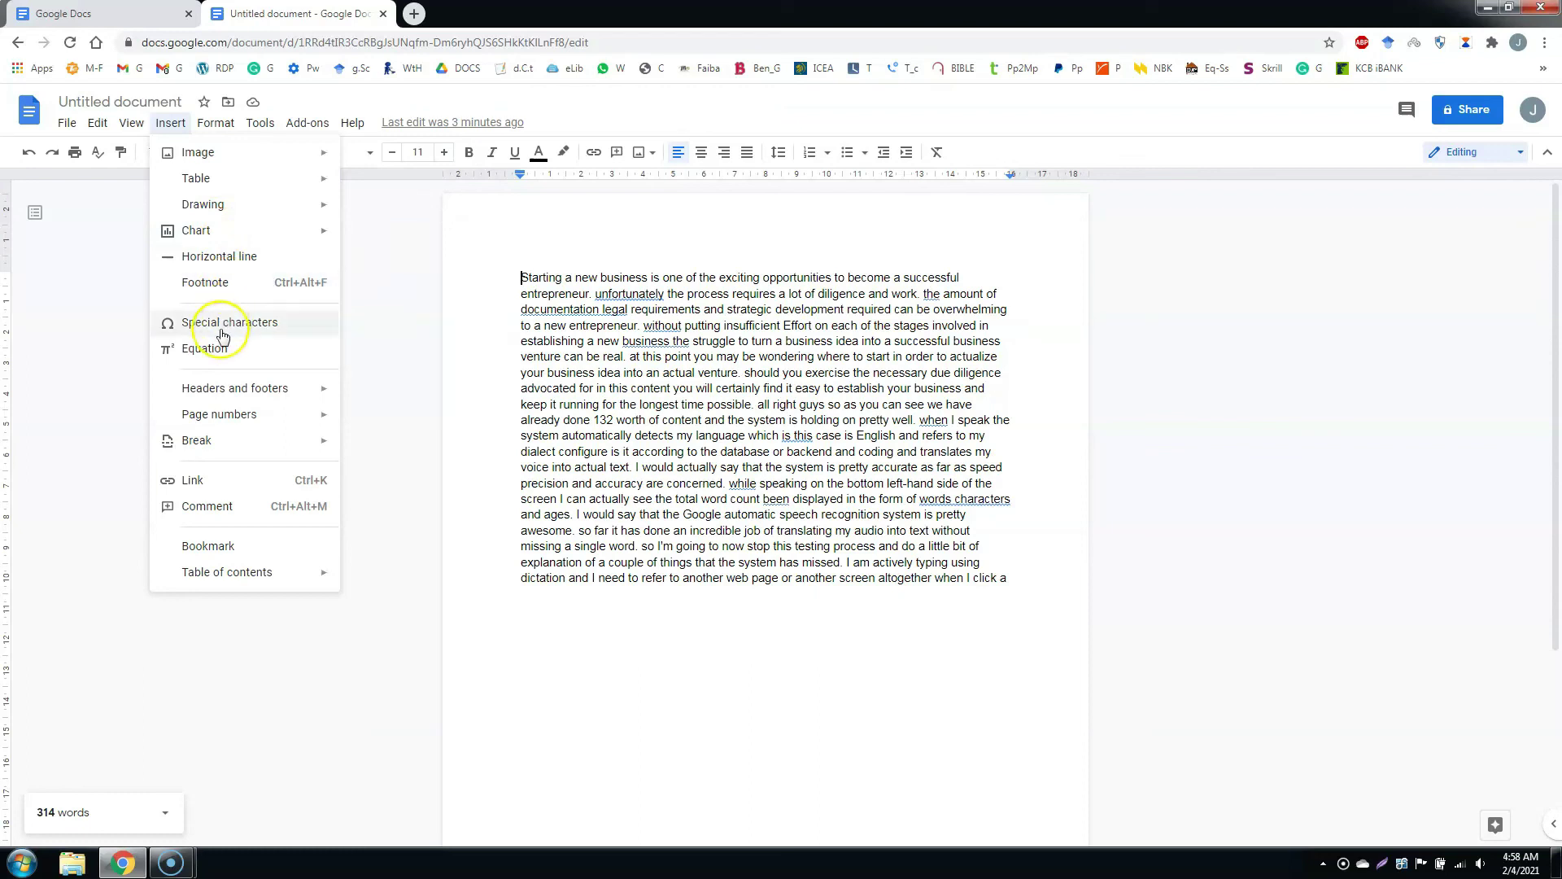
{"action": "left_click", "coordinate": [223, 356]}
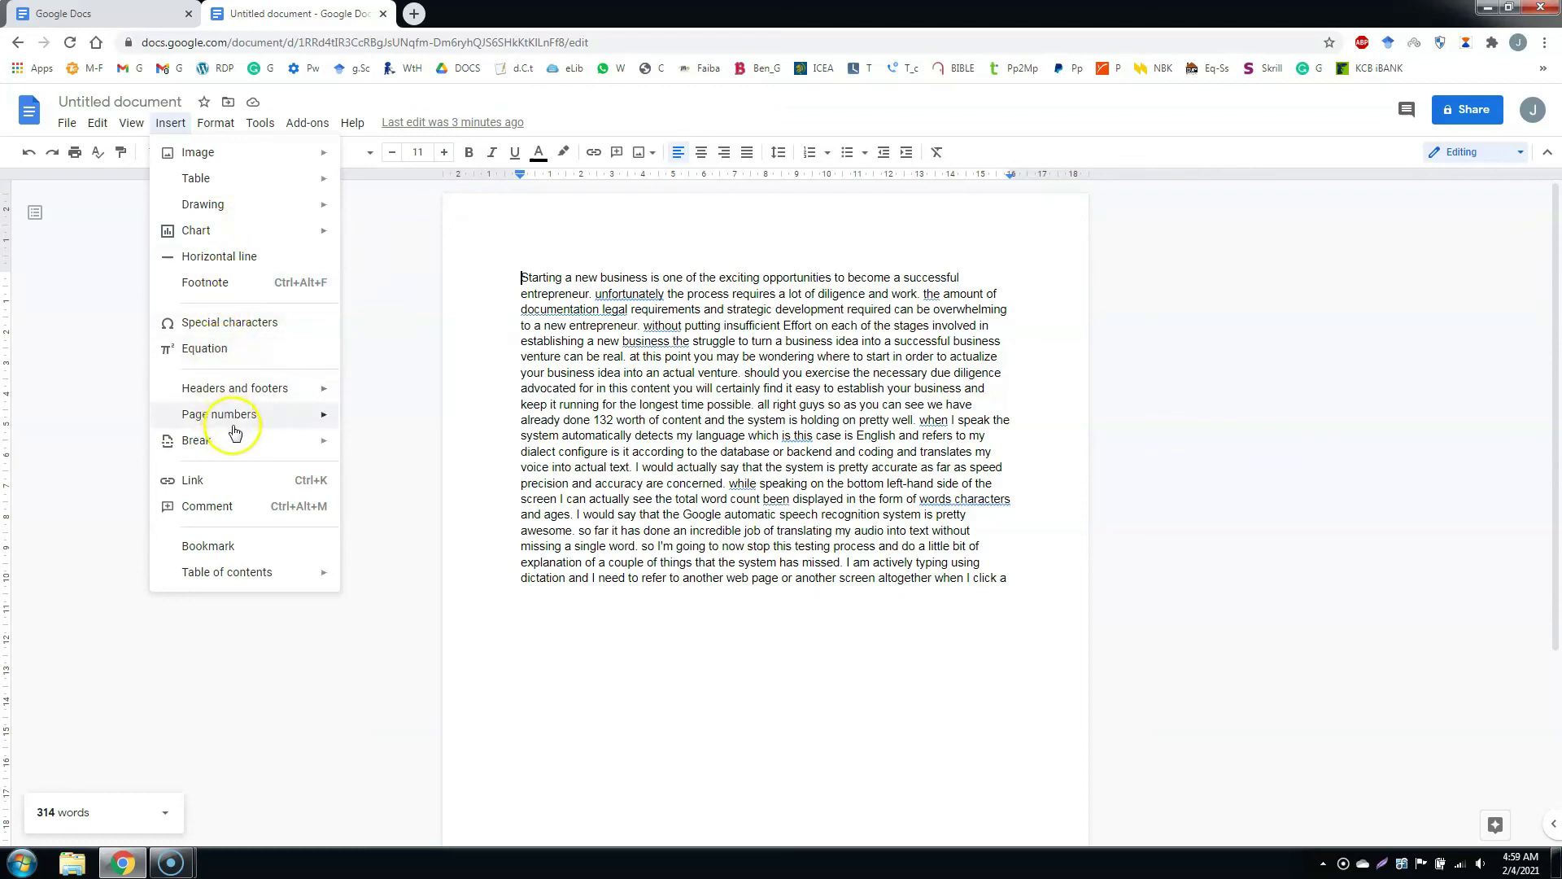
Examine the formatting options for paragraph styles, alignment and columns, and the document tools such as word count and voice typing
{"action": "left_click", "coordinate": [216, 122]}
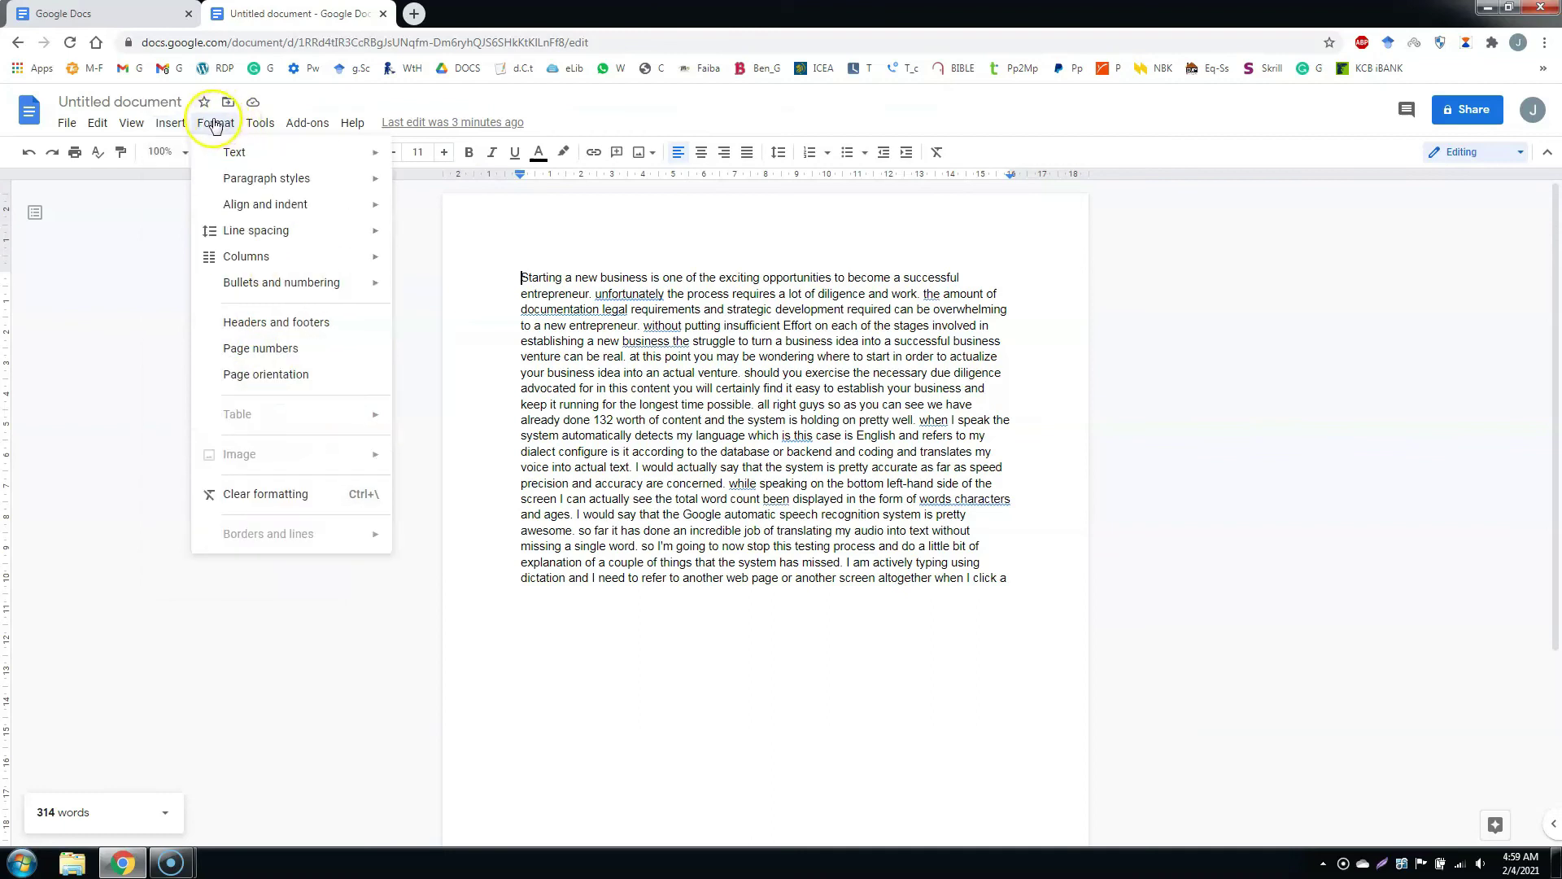
{"action": "mouse_move", "coordinate": [240, 157]}
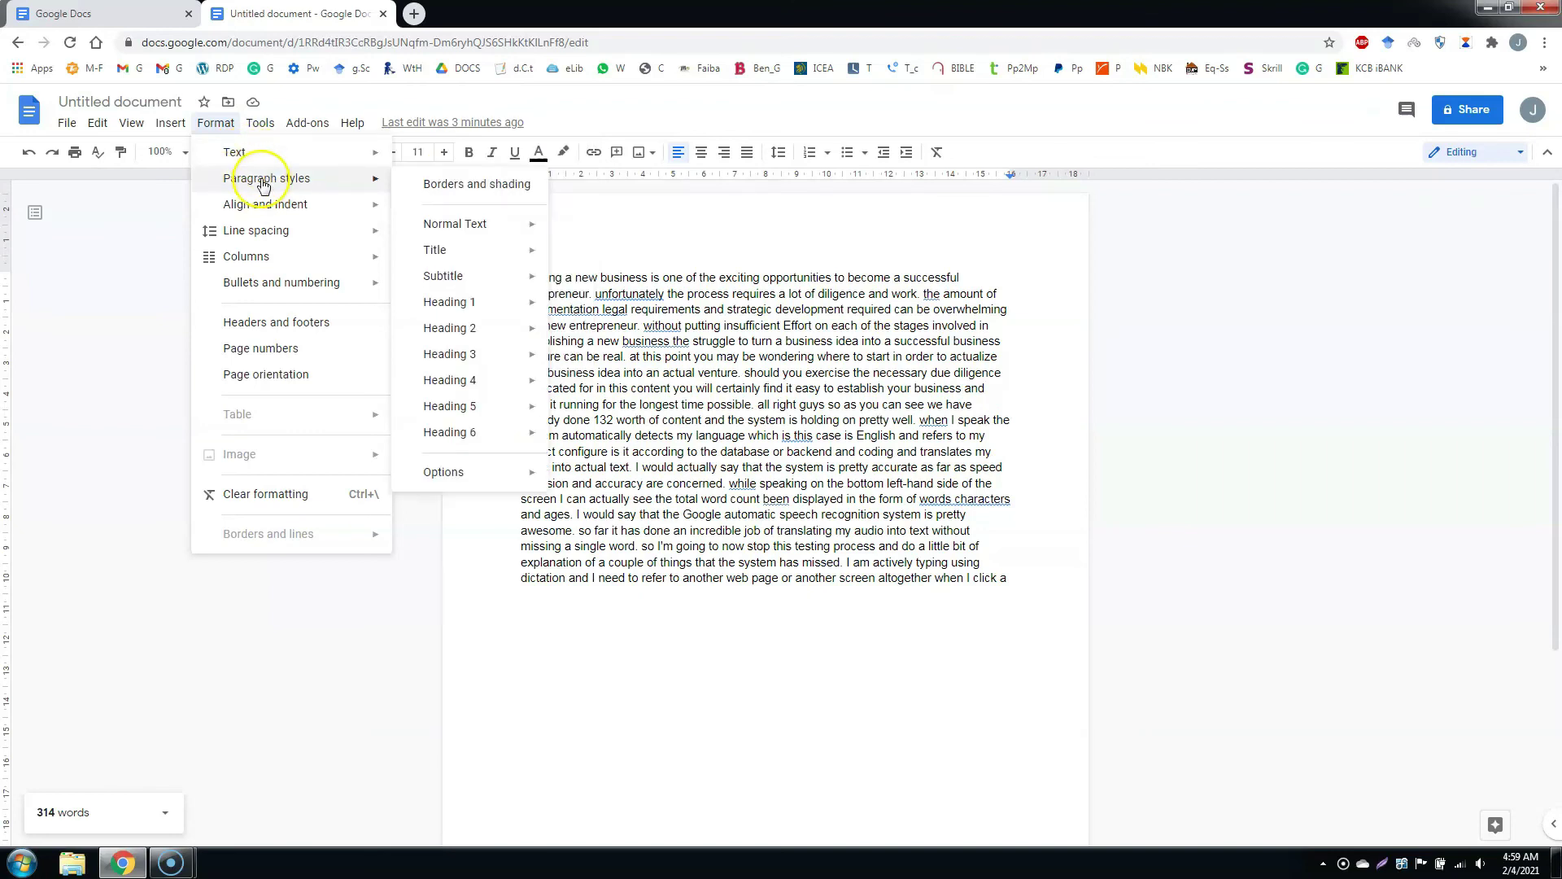
{"action": "mouse_move", "coordinate": [274, 214]}
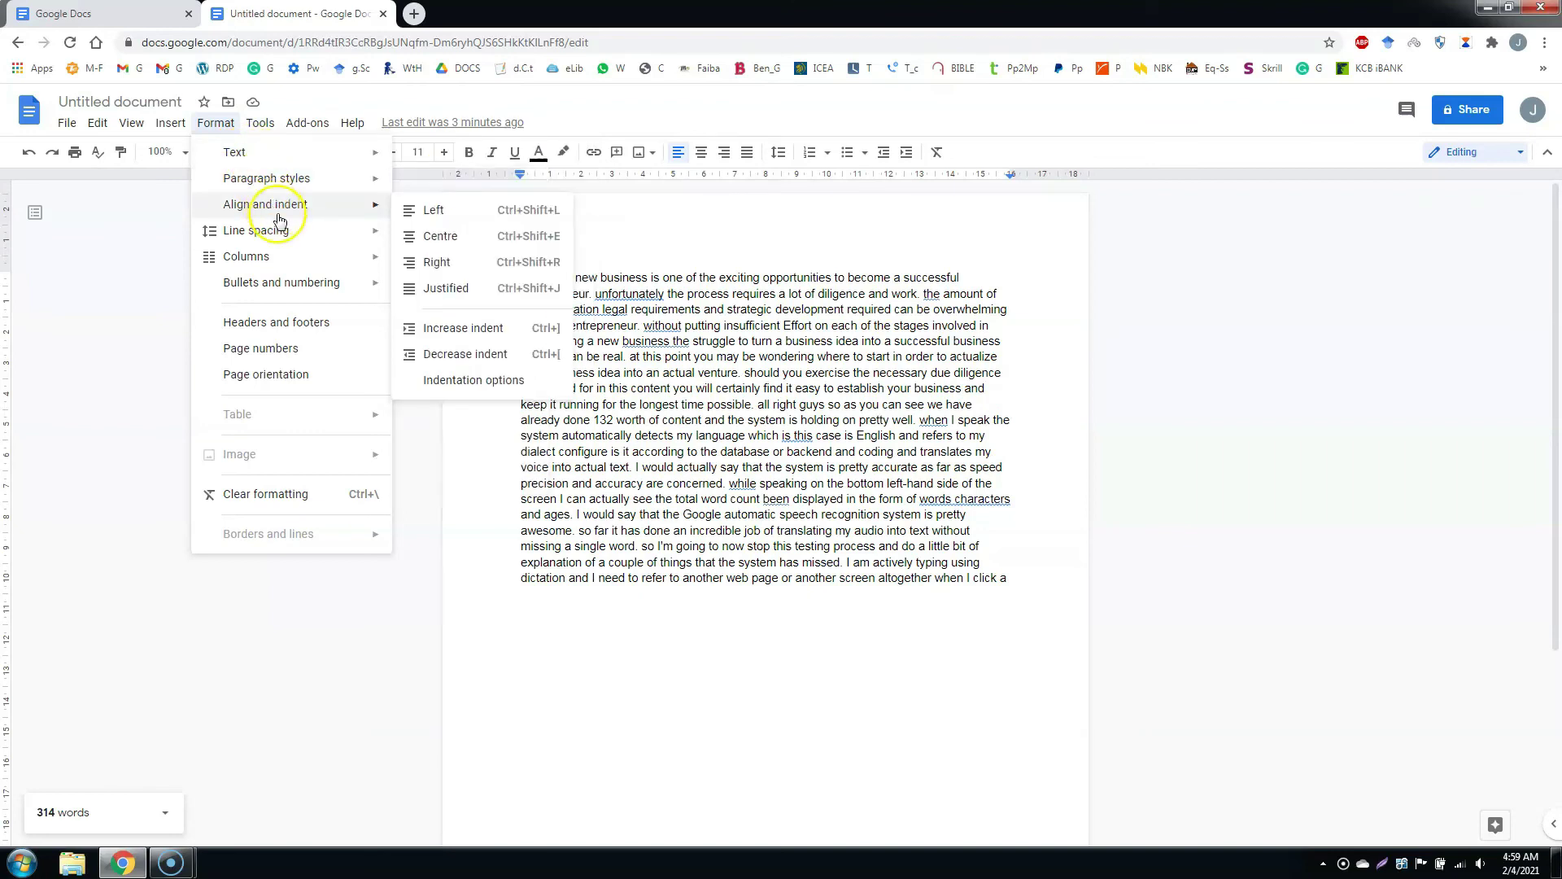
{"action": "mouse_move", "coordinate": [280, 269]}
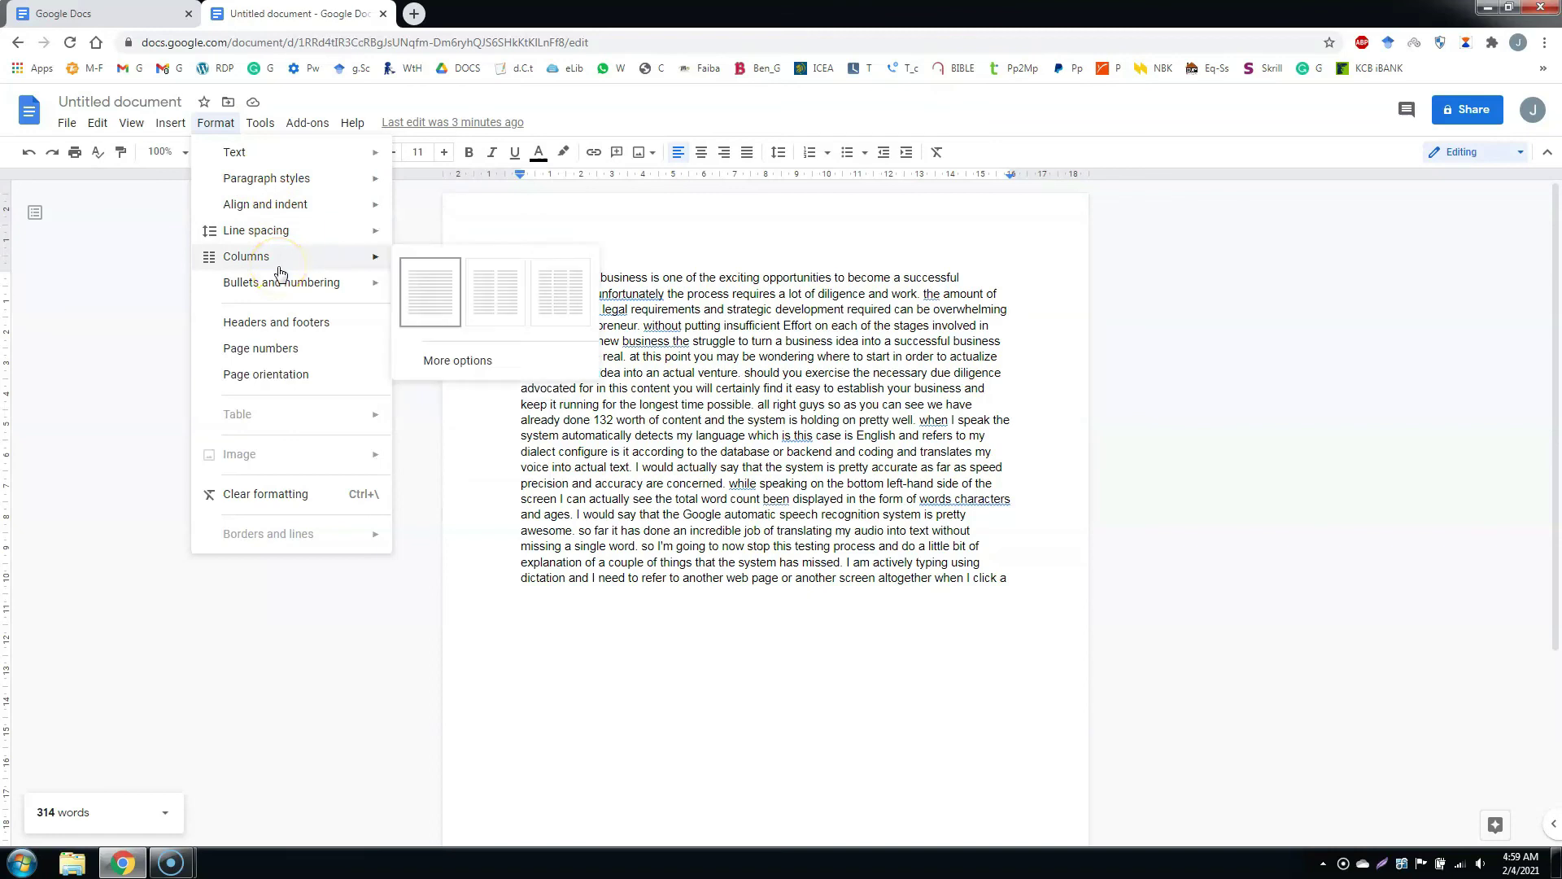
{"action": "left_click", "coordinate": [269, 119]}
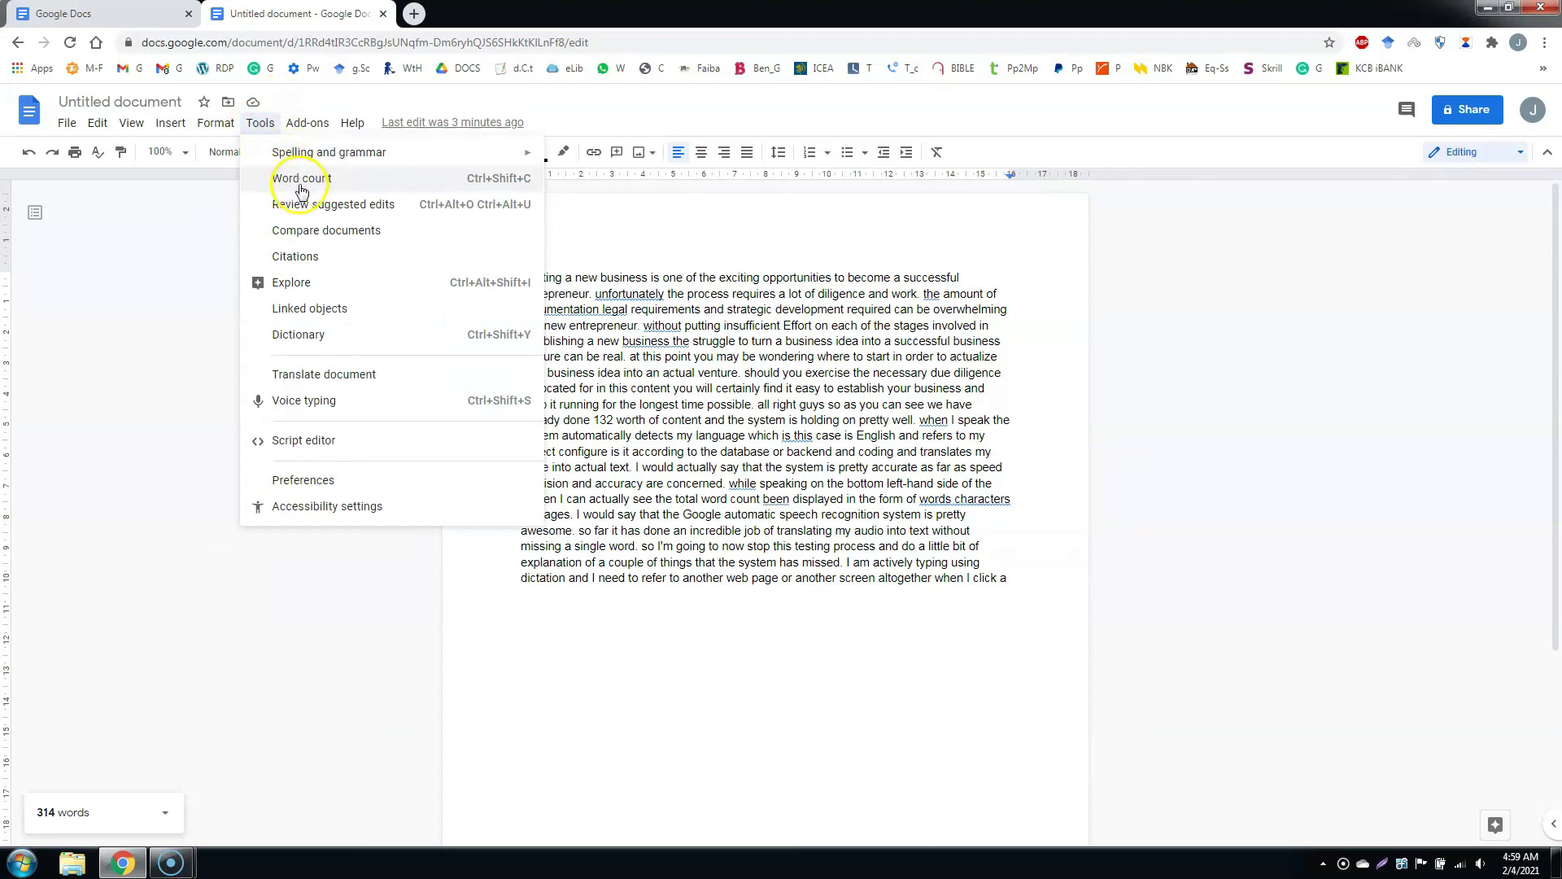
Browse the available Docs add-ons and their categories in the Google Workspace Marketplace, and return to the document
{"action": "mouse_move", "coordinate": [308, 124]}
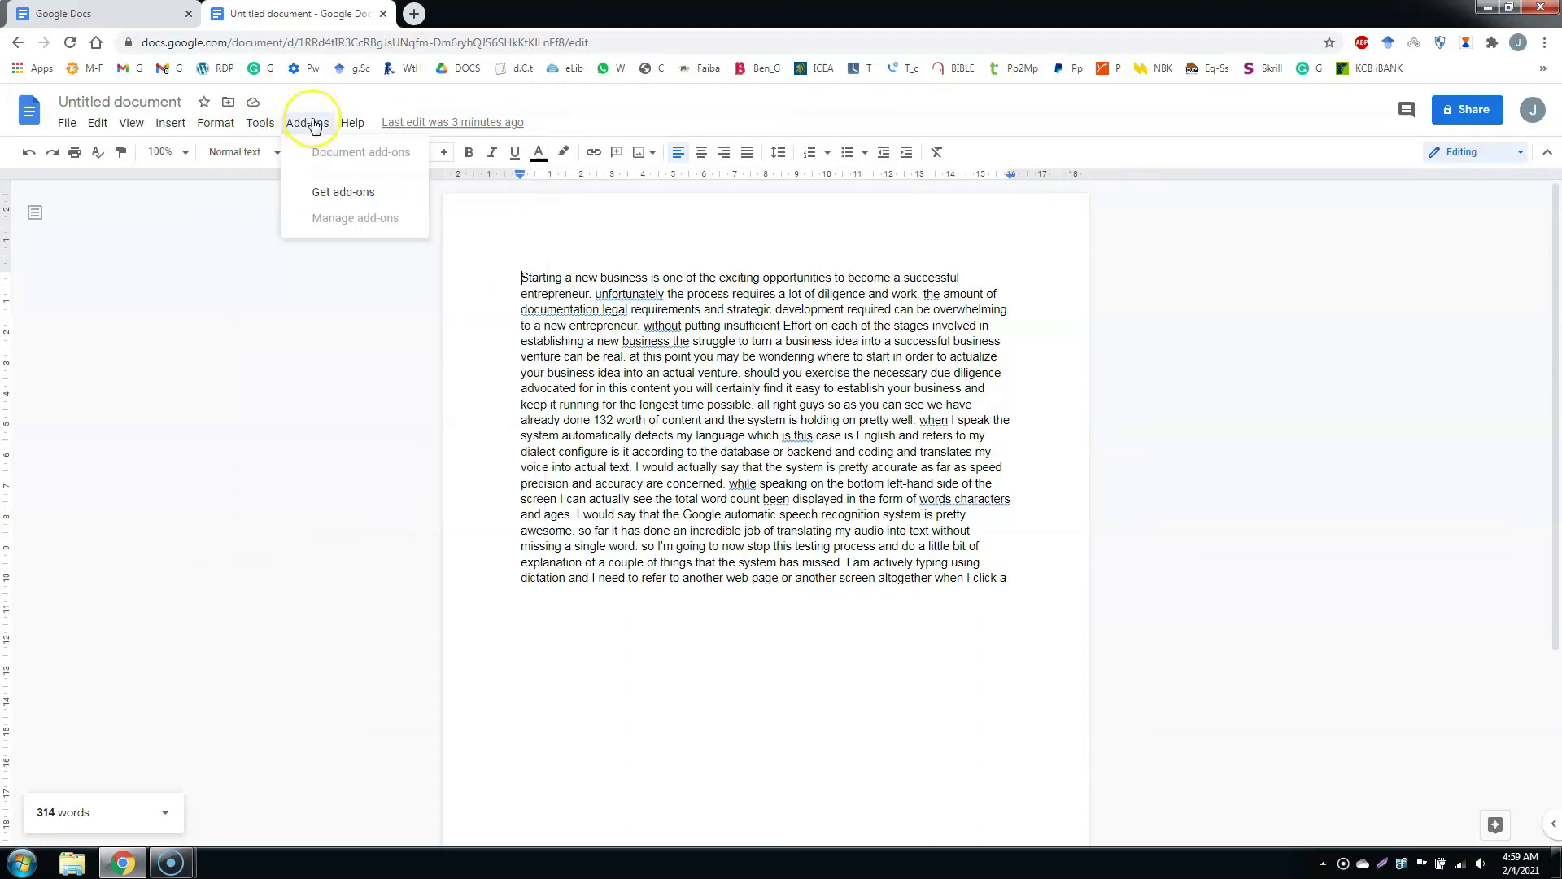
{"action": "left_click", "coordinate": [342, 193]}
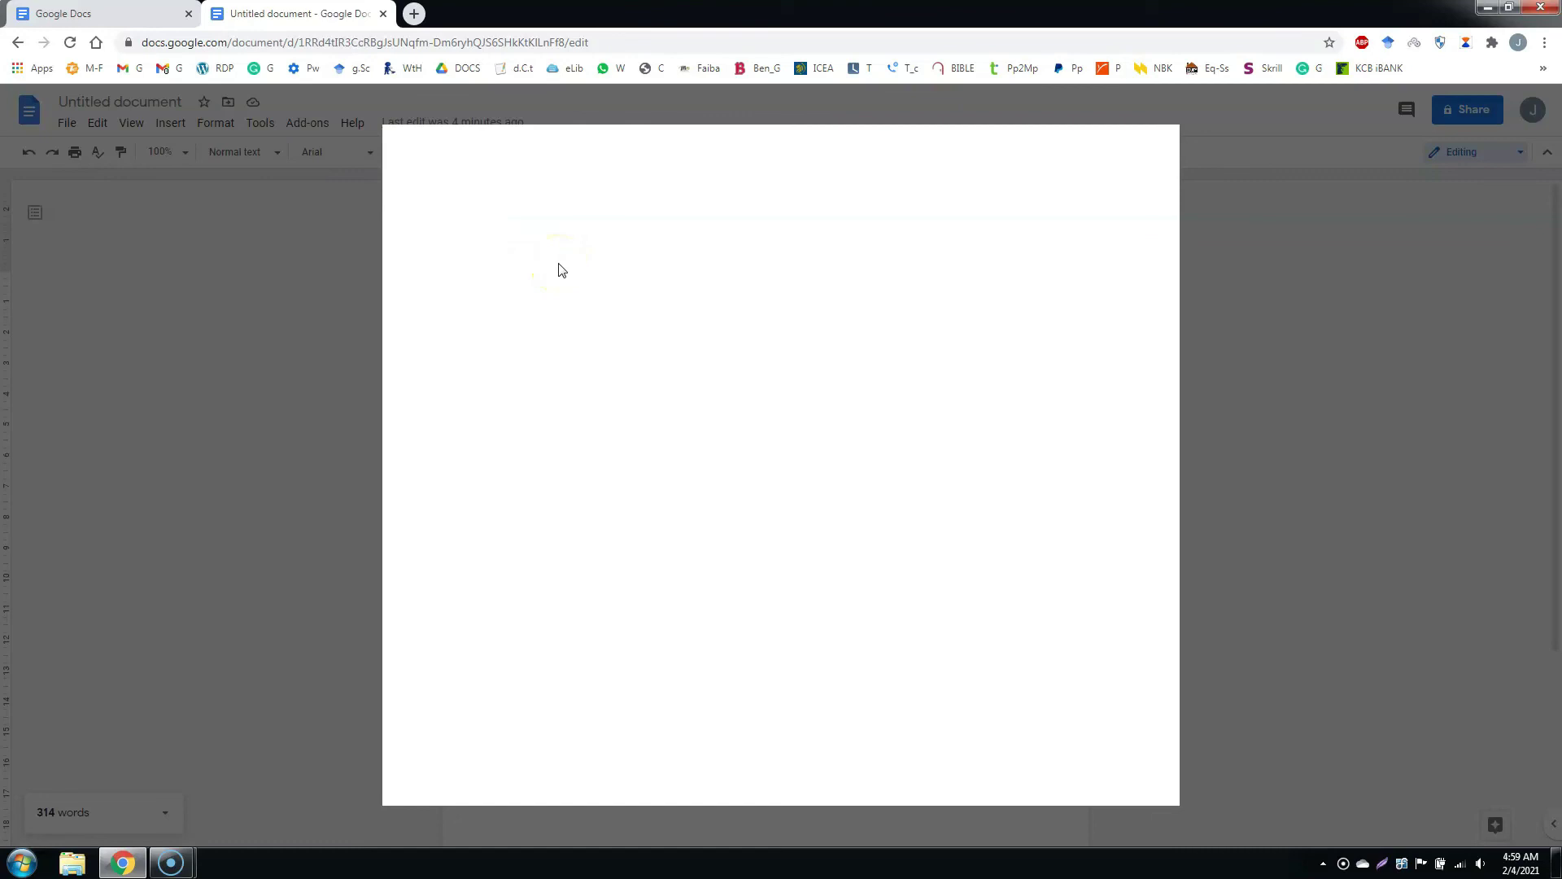
{"action": "scroll", "coordinate": [716, 326], "scroll_direction": "down", "scroll_amount": 2}
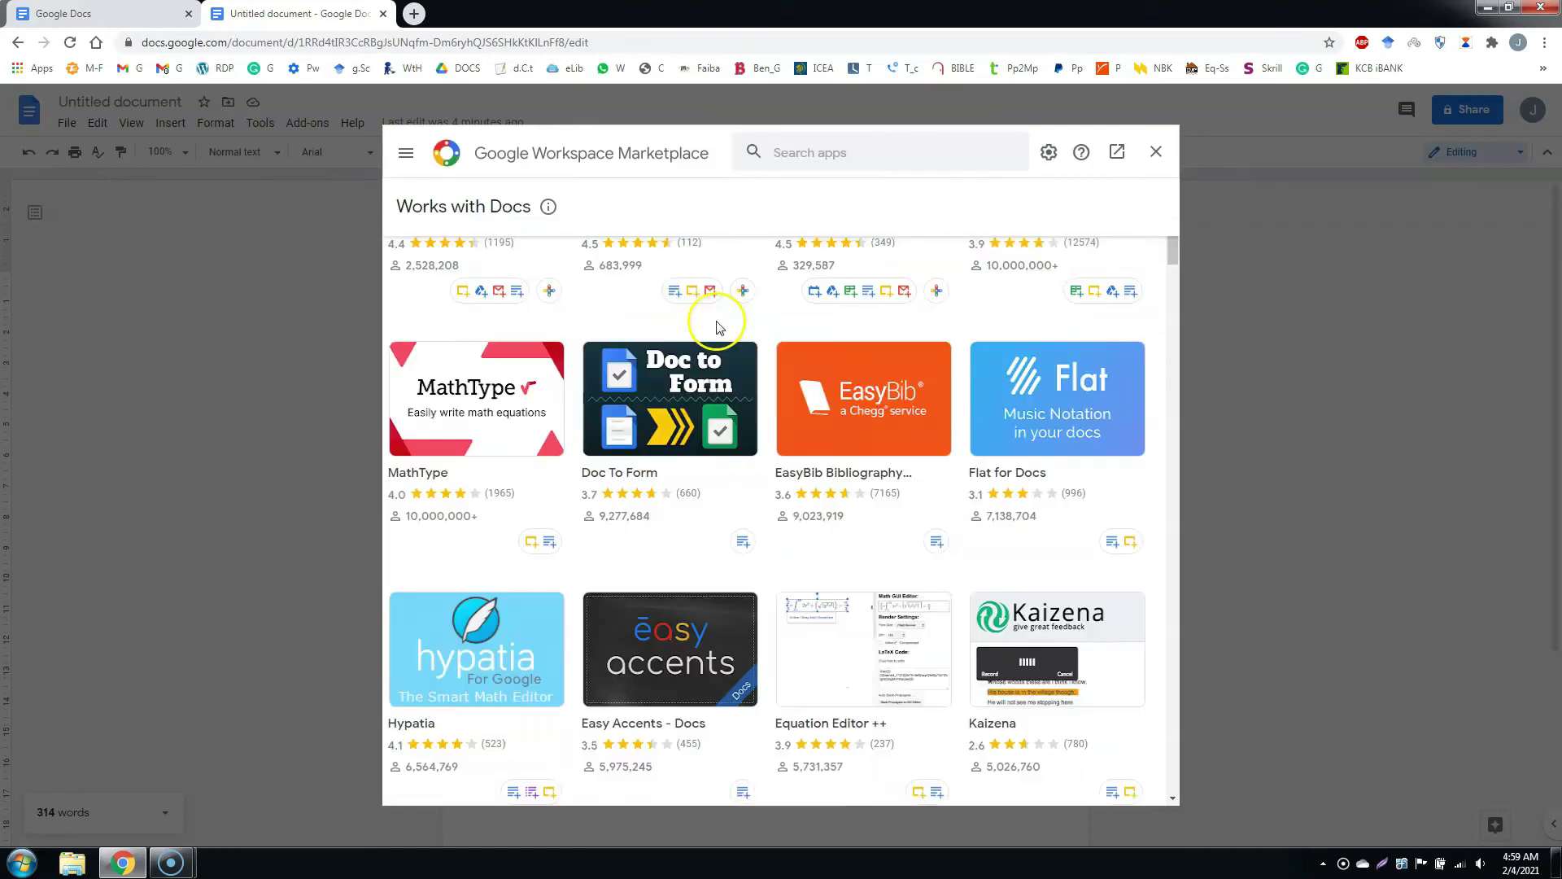
{"action": "scroll", "coordinate": [716, 326], "scroll_direction": "down", "scroll_amount": 1}
{"action": "scroll", "coordinate": [717, 330], "scroll_direction": "down", "scroll_amount": 1}
{"action": "scroll", "coordinate": [717, 330], "scroll_direction": "up", "scroll_amount": 2}
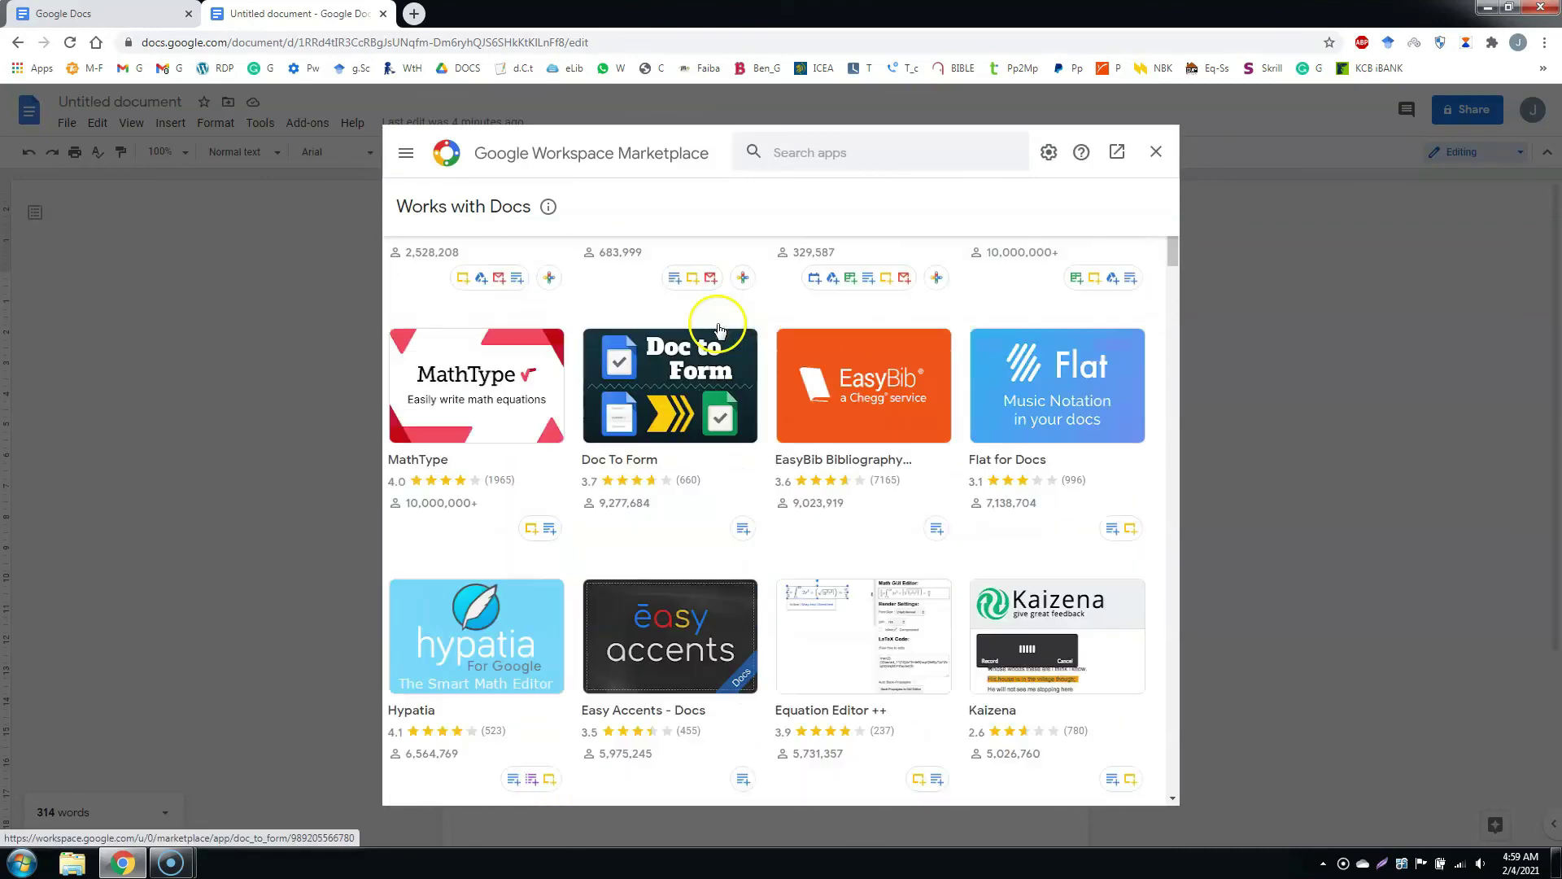
{"action": "scroll", "coordinate": [718, 334], "scroll_direction": "down", "scroll_amount": 10}
{"action": "scroll", "coordinate": [717, 340], "scroll_direction": "down", "scroll_amount": 20}
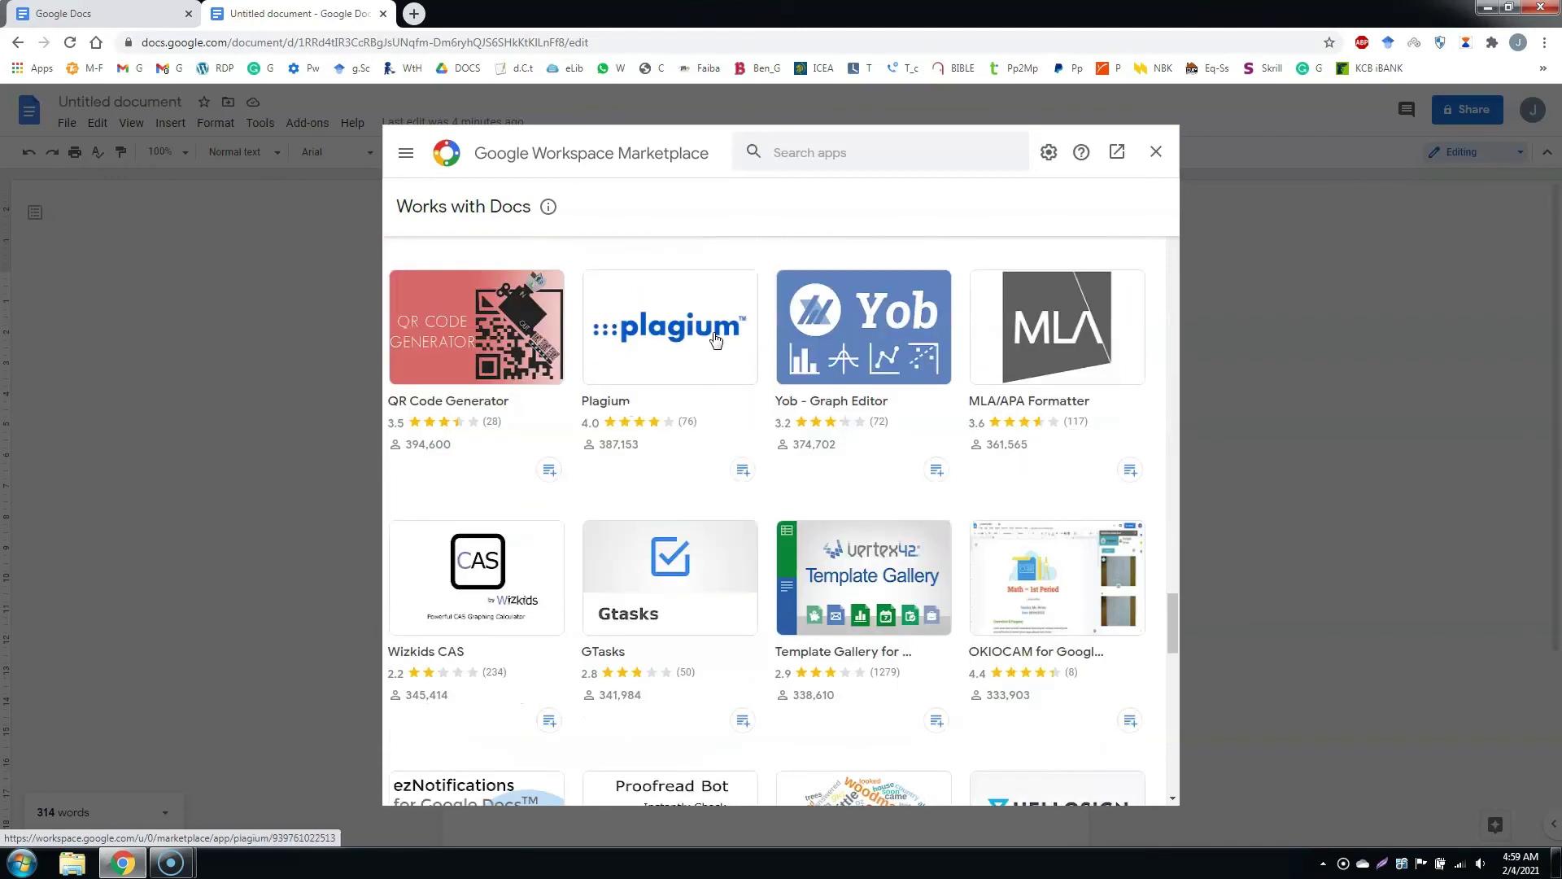
{"action": "left_click", "coordinate": [404, 153]}
{"action": "scroll", "coordinate": [502, 330], "scroll_direction": "down", "scroll_amount": 5}
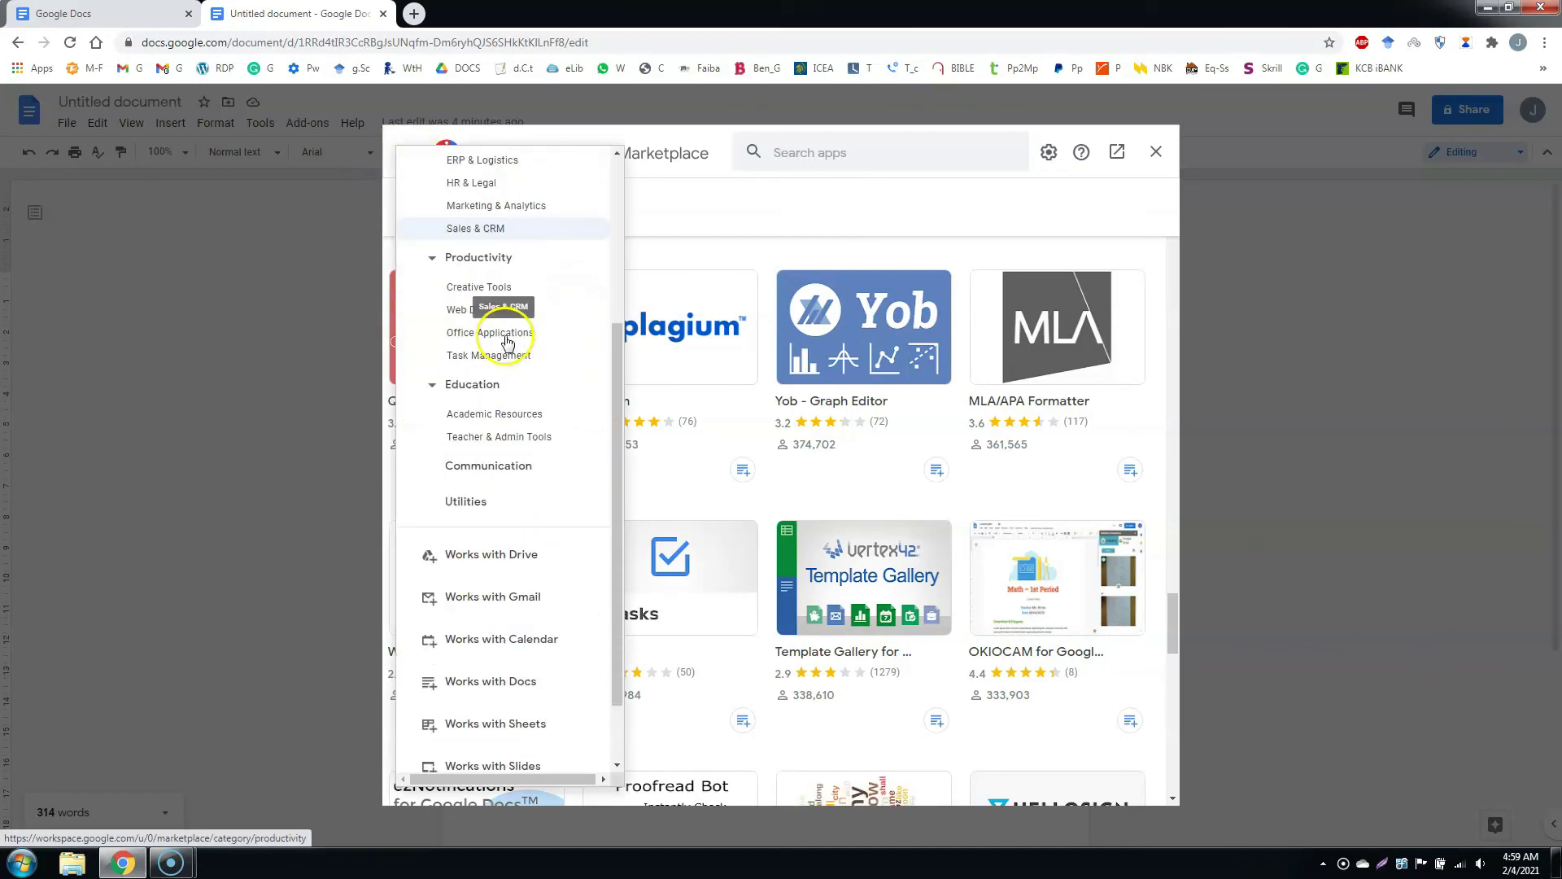
{"action": "left_click", "coordinate": [642, 235]}
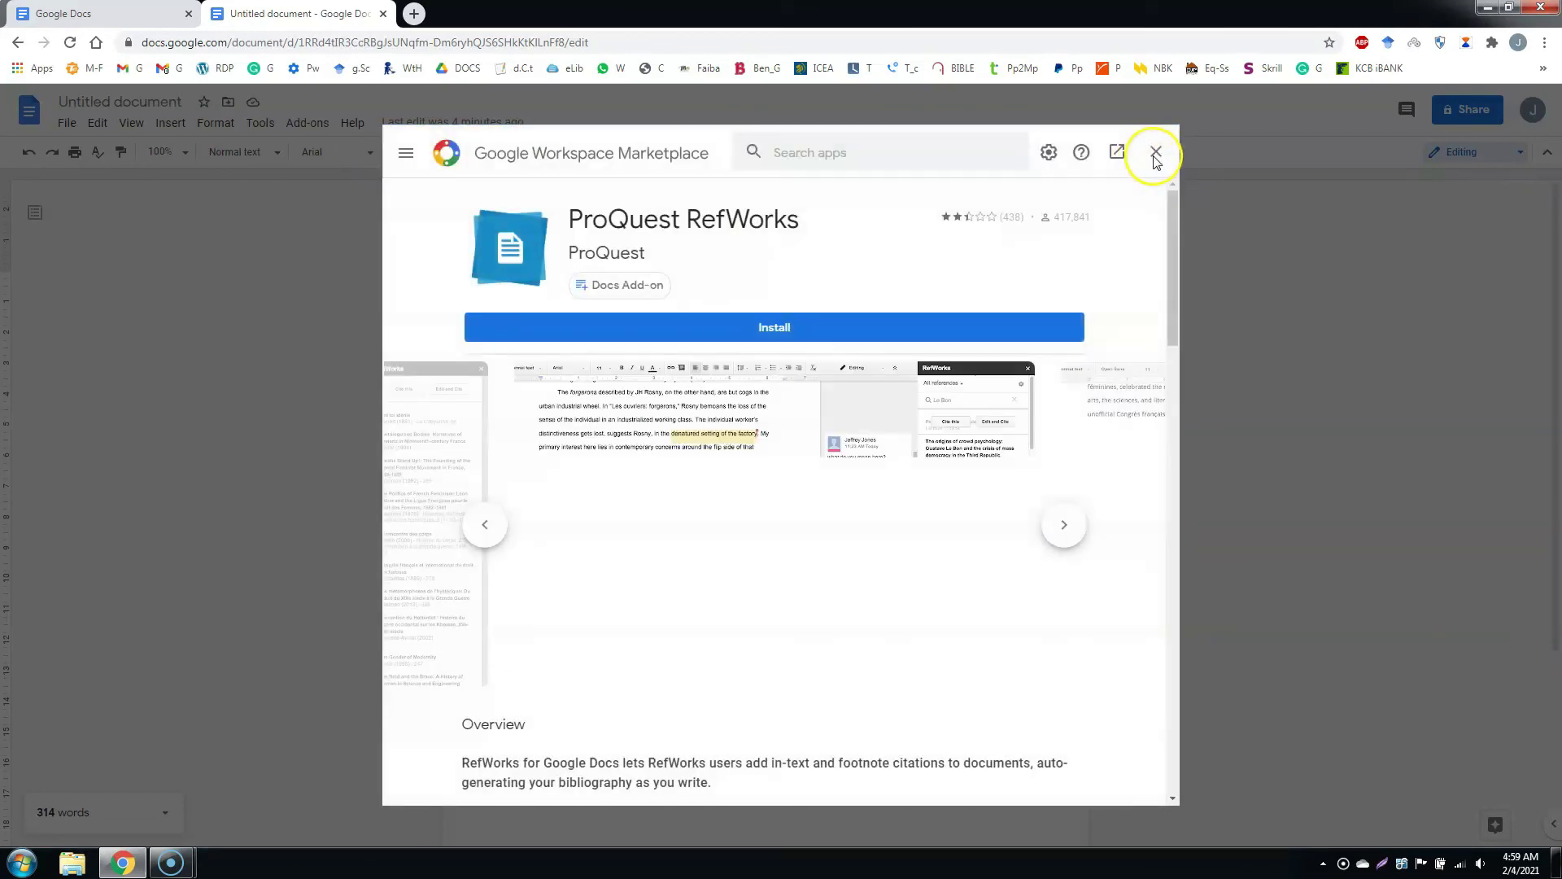
{"action": "left_click", "coordinate": [1155, 154]}
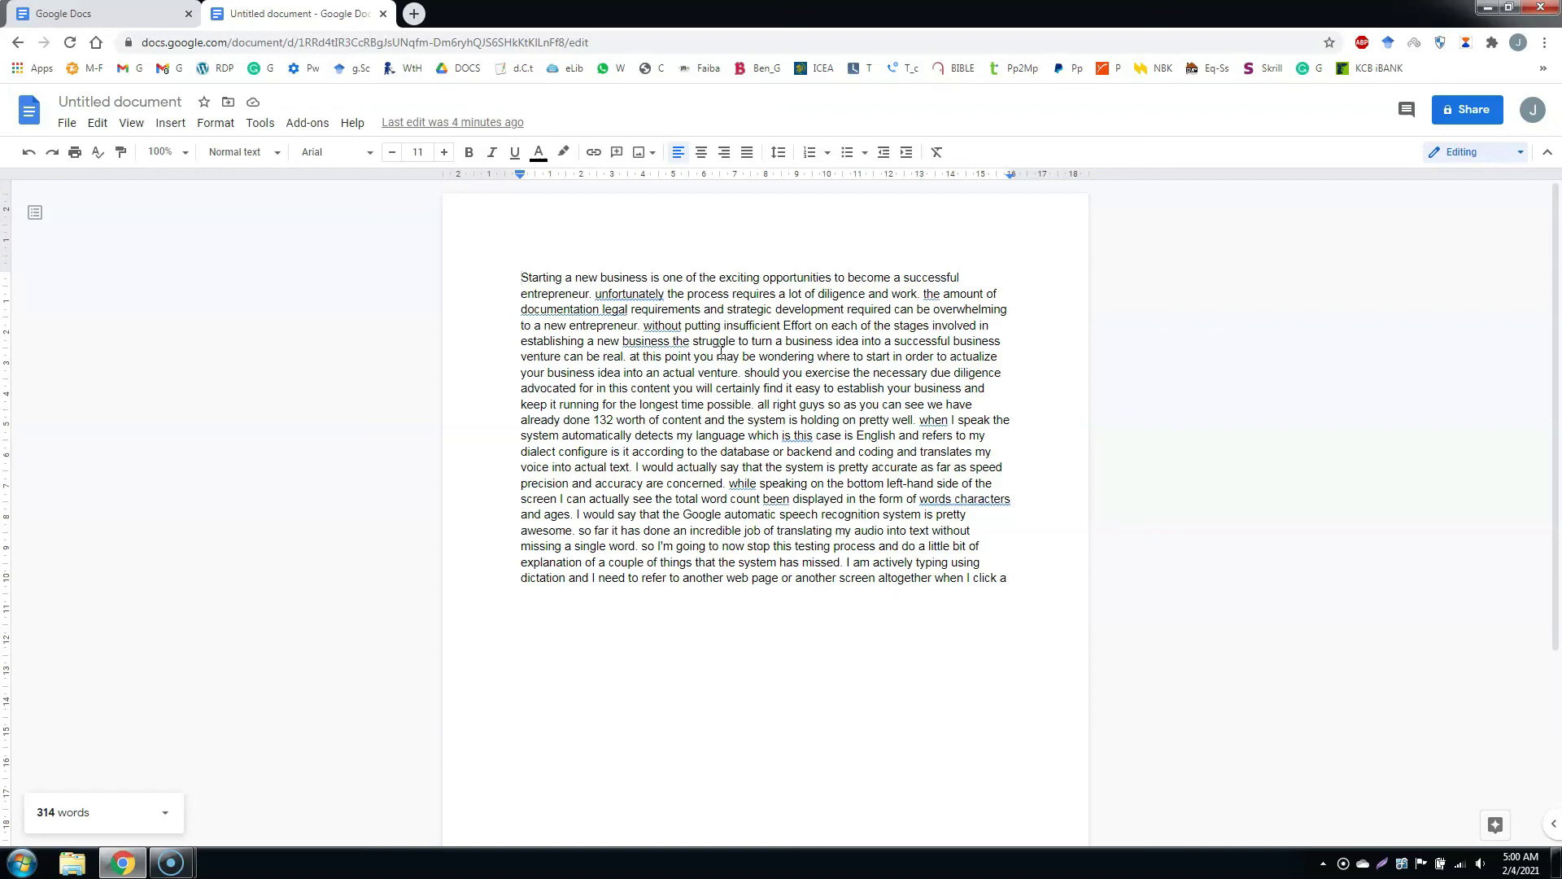
{"action": "left_click", "coordinate": [739, 404]}
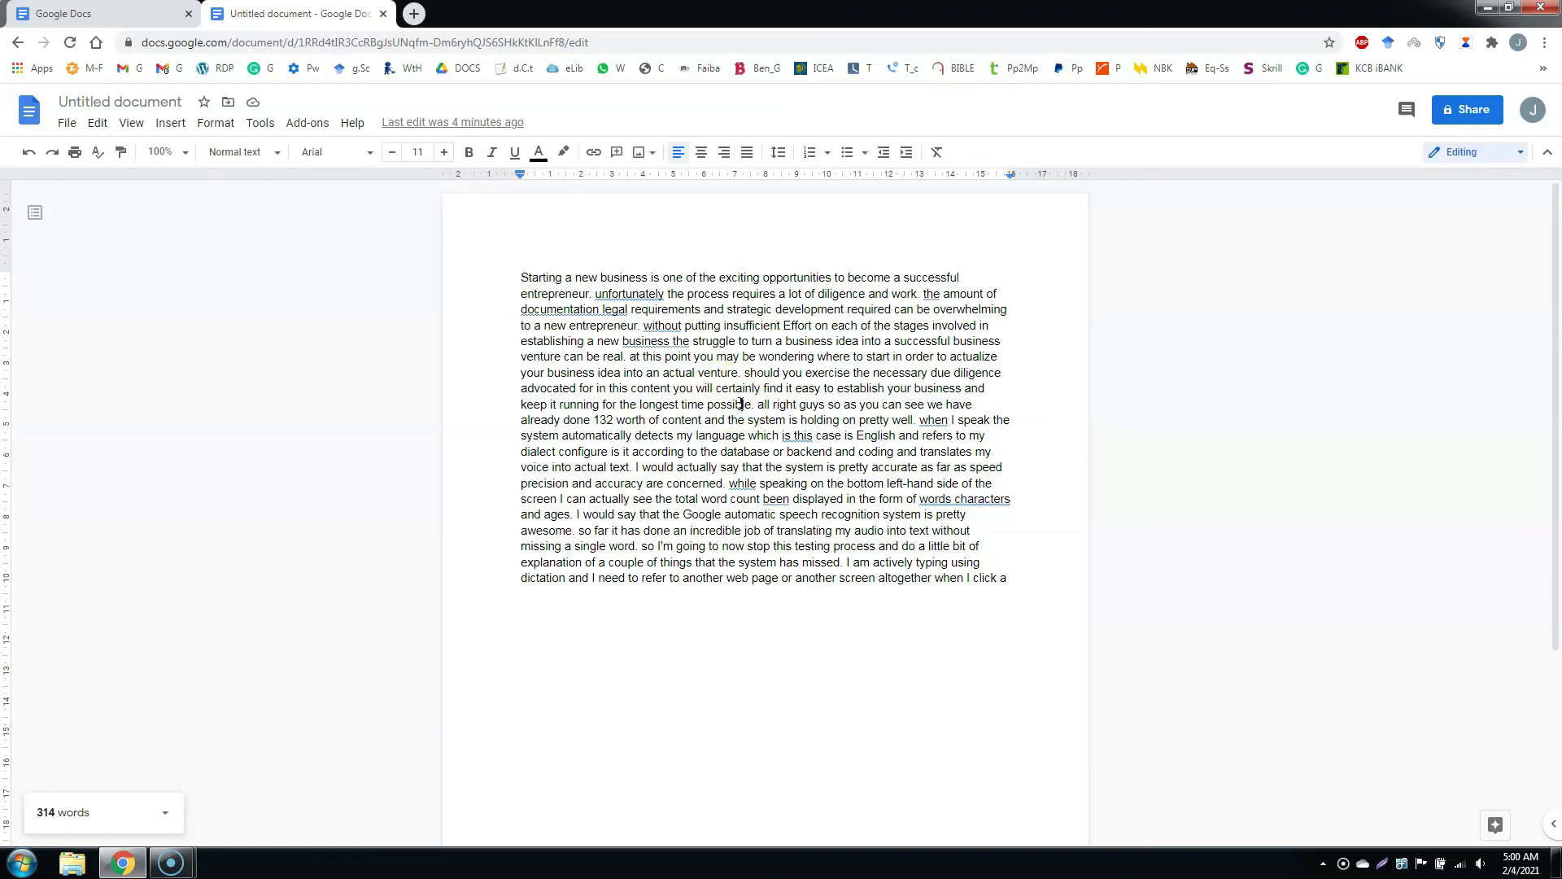